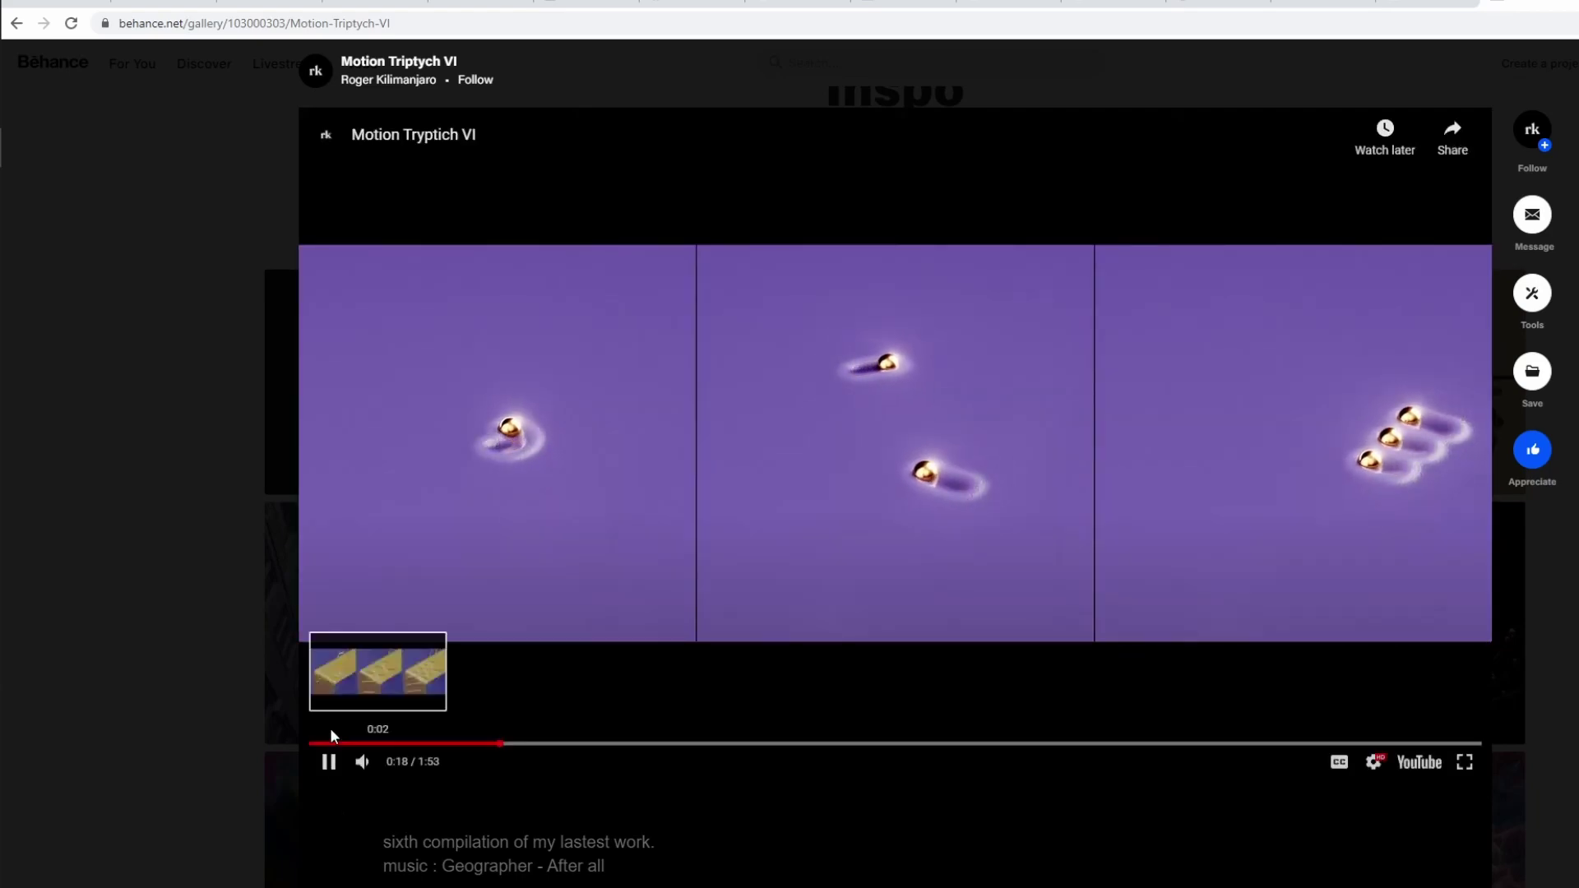
Pause the Motion Tryptich VI video, switch to Cinema 4D, and show the perspective viewport's background image settings with nothing selected.
{"action": "left_click", "coordinate": [328, 761]}
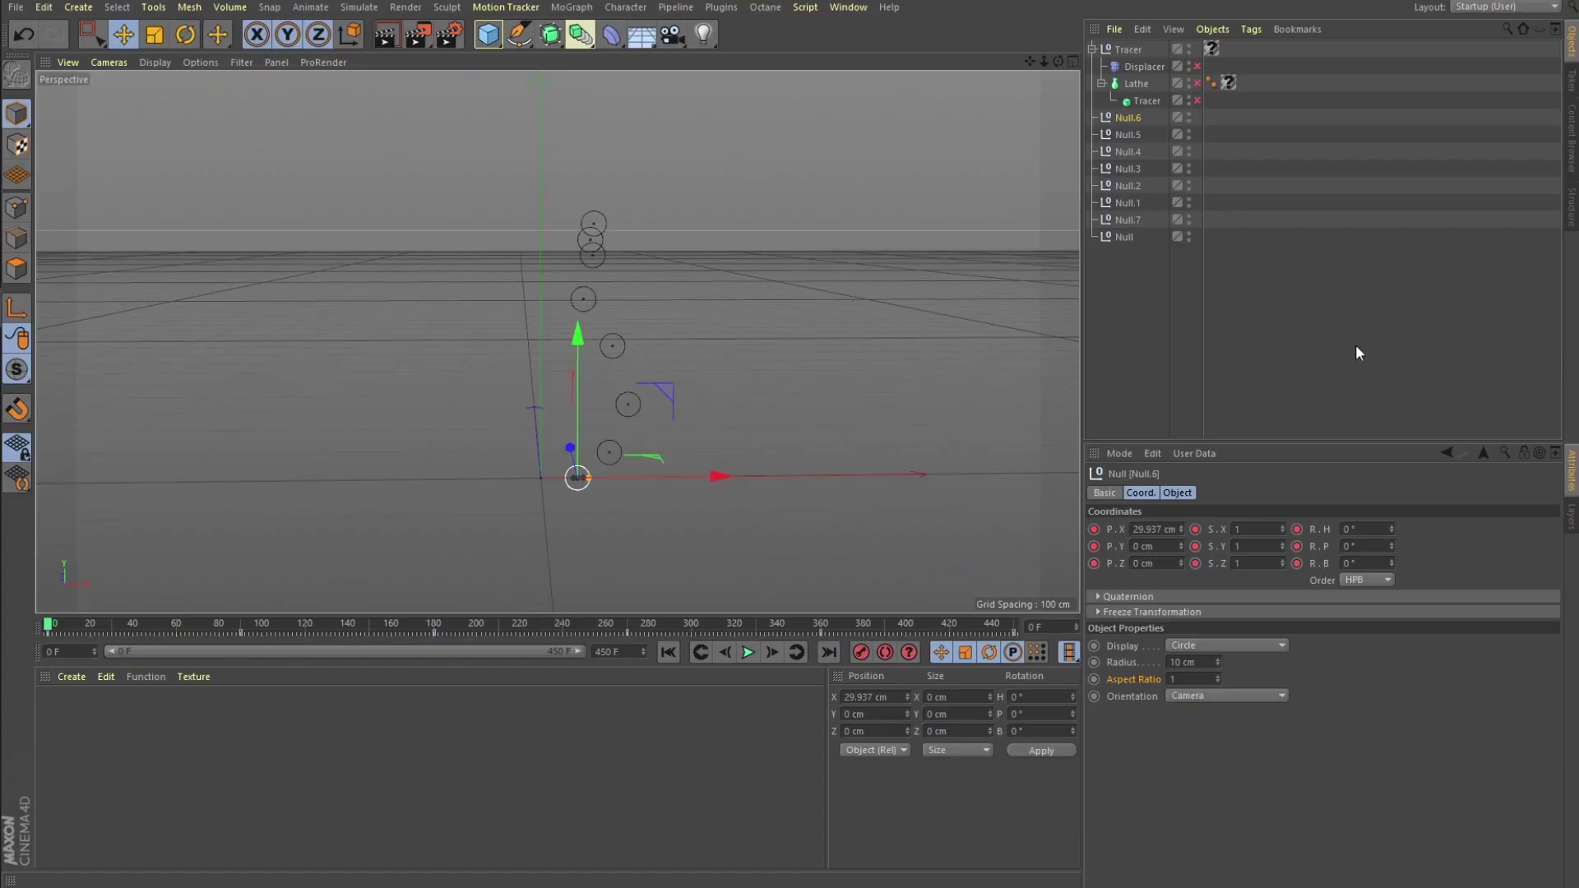
{"action": "left_click", "coordinate": [1355, 347]}
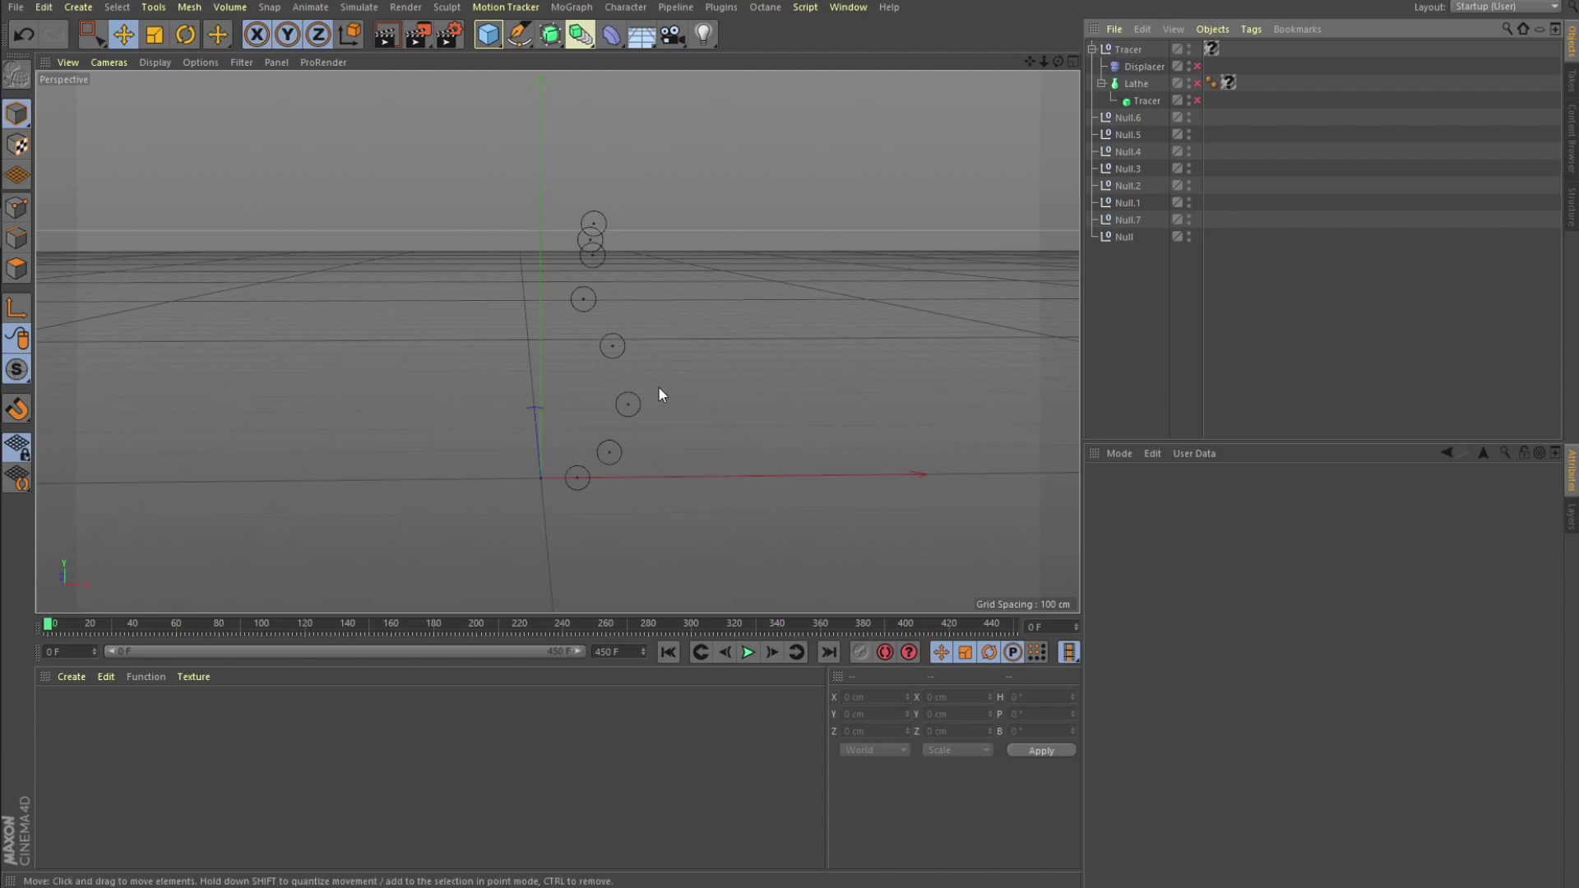
{"action": "key", "text": "shift+v"}
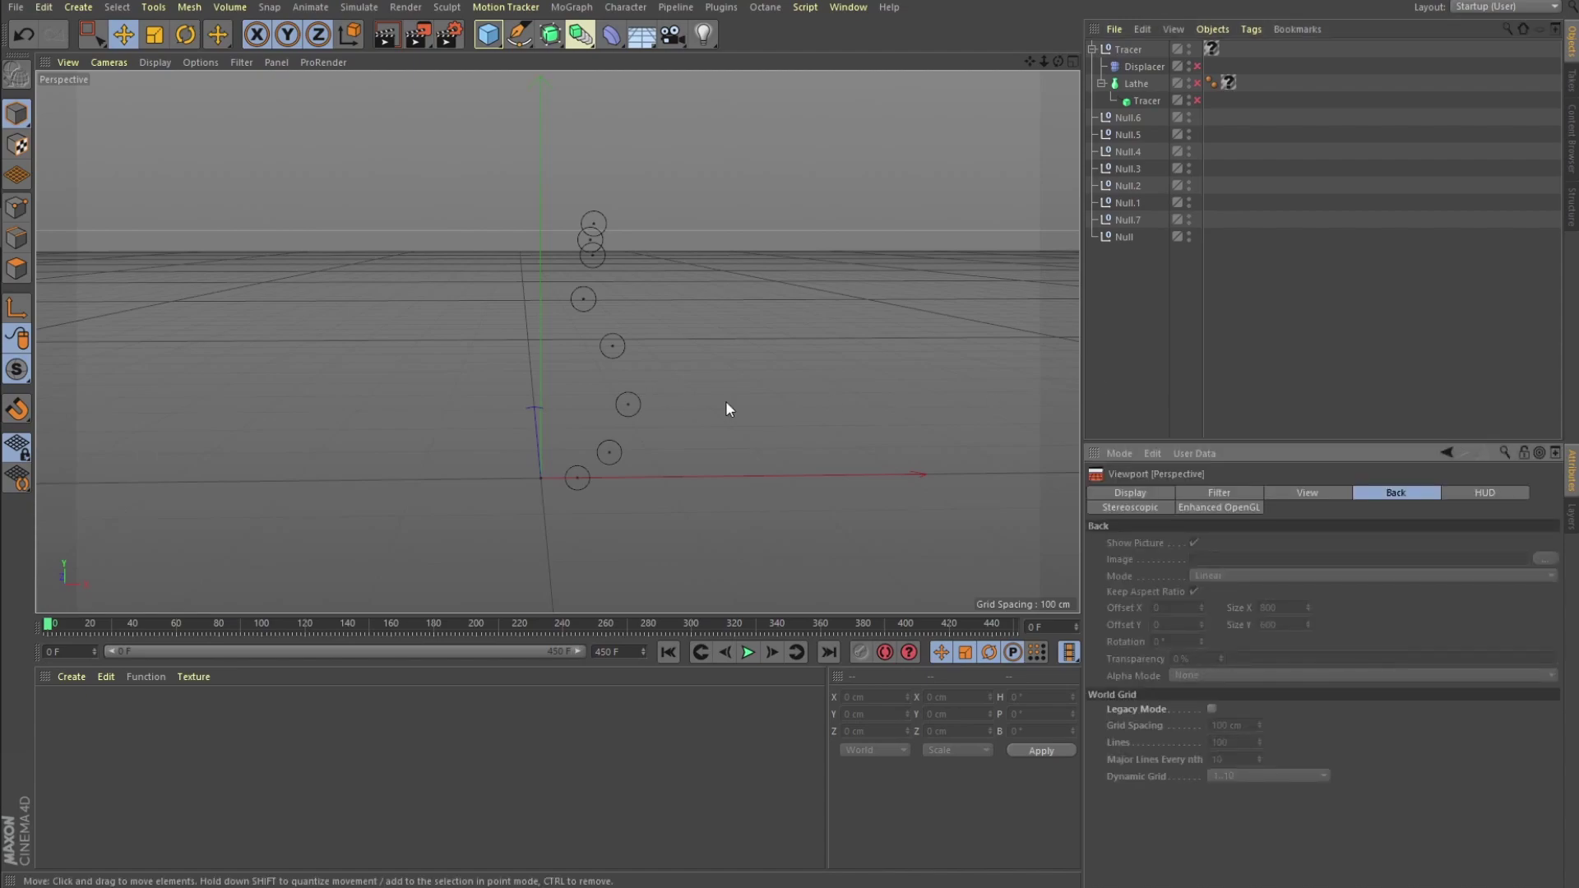
{"action": "left_click", "coordinate": [1330, 492]}
{"action": "left_click", "coordinate": [1371, 495]}
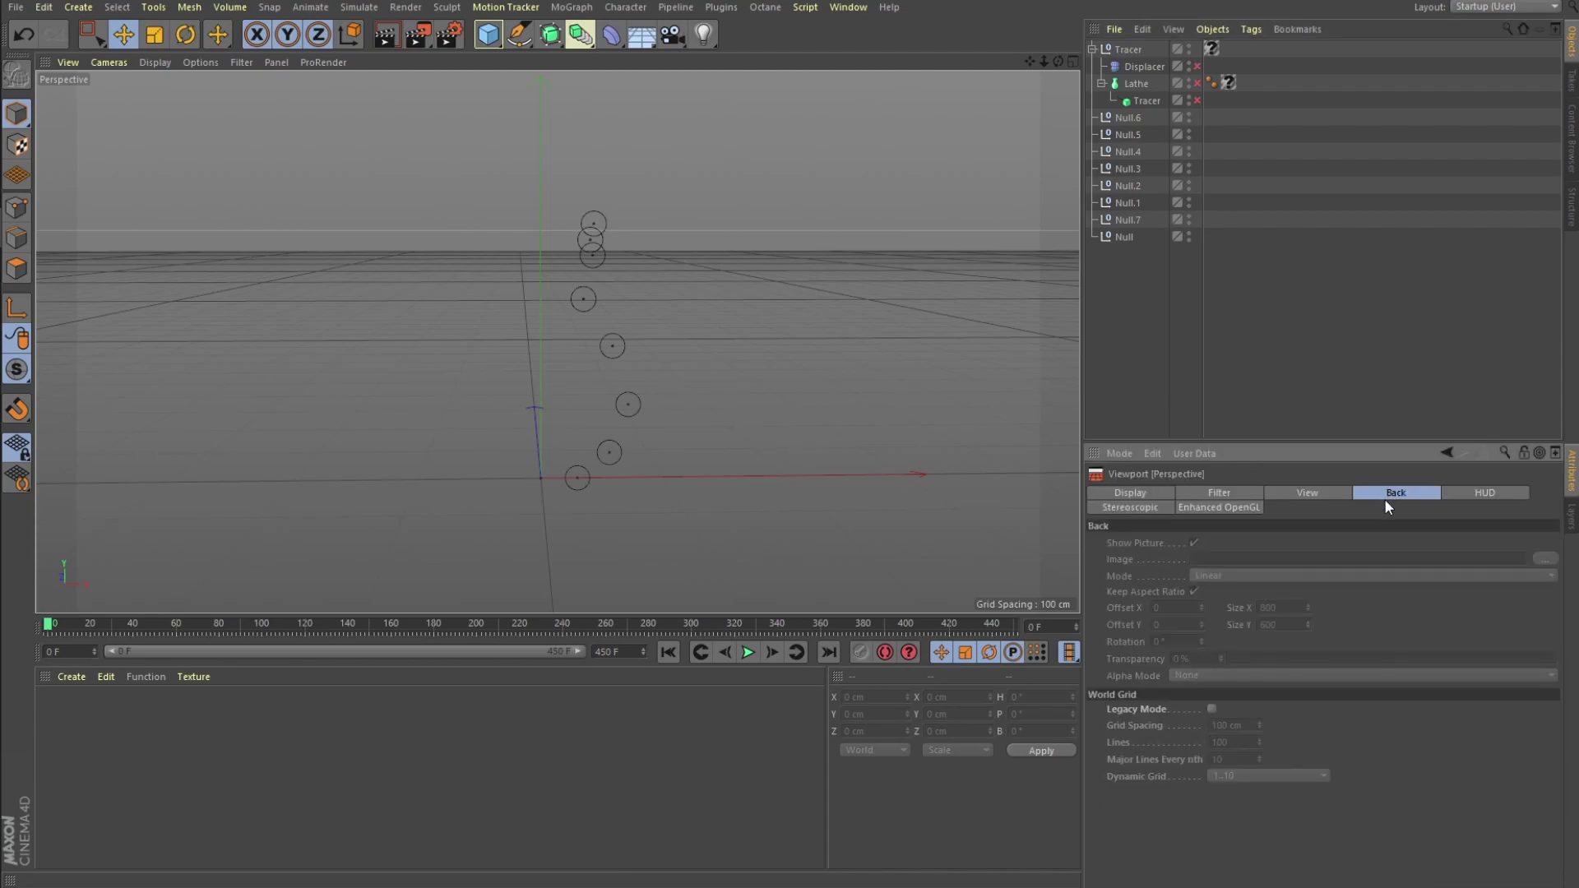
Maximize the front view and examine its vase reference photo and background image settings.
{"action": "middle_click", "coordinate": [733, 445]}
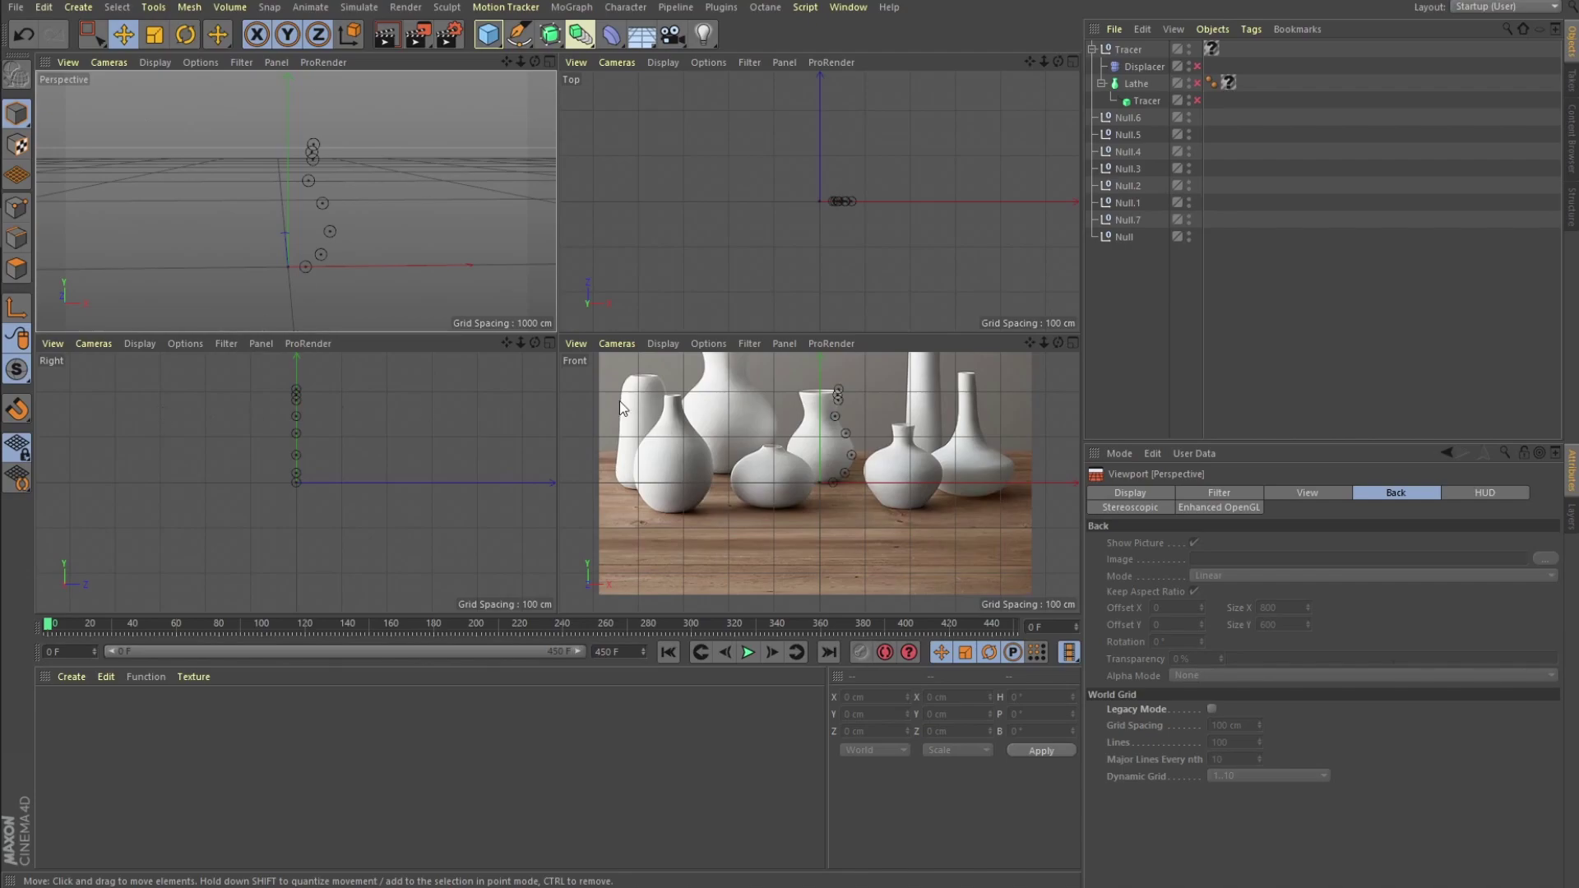
{"action": "middle_click", "coordinate": [893, 464]}
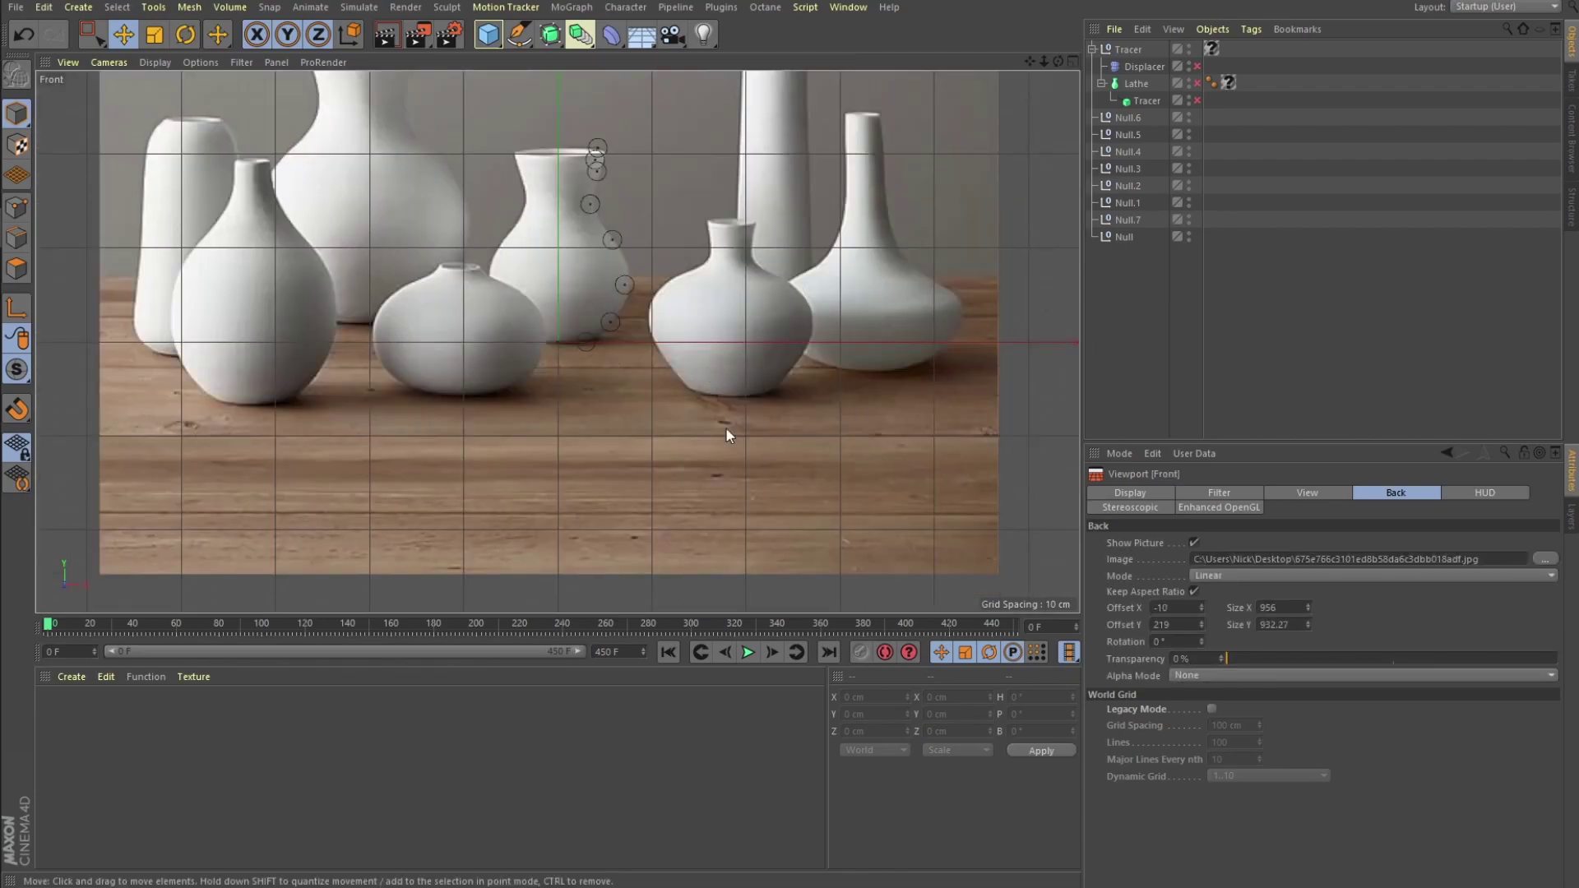
{"action": "middle_click", "coordinate": [781, 313]}
{"action": "middle_click", "coordinate": [789, 378]}
{"action": "scroll", "coordinate": [799, 396], "scroll_direction": "up", "scroll_amount": 10}
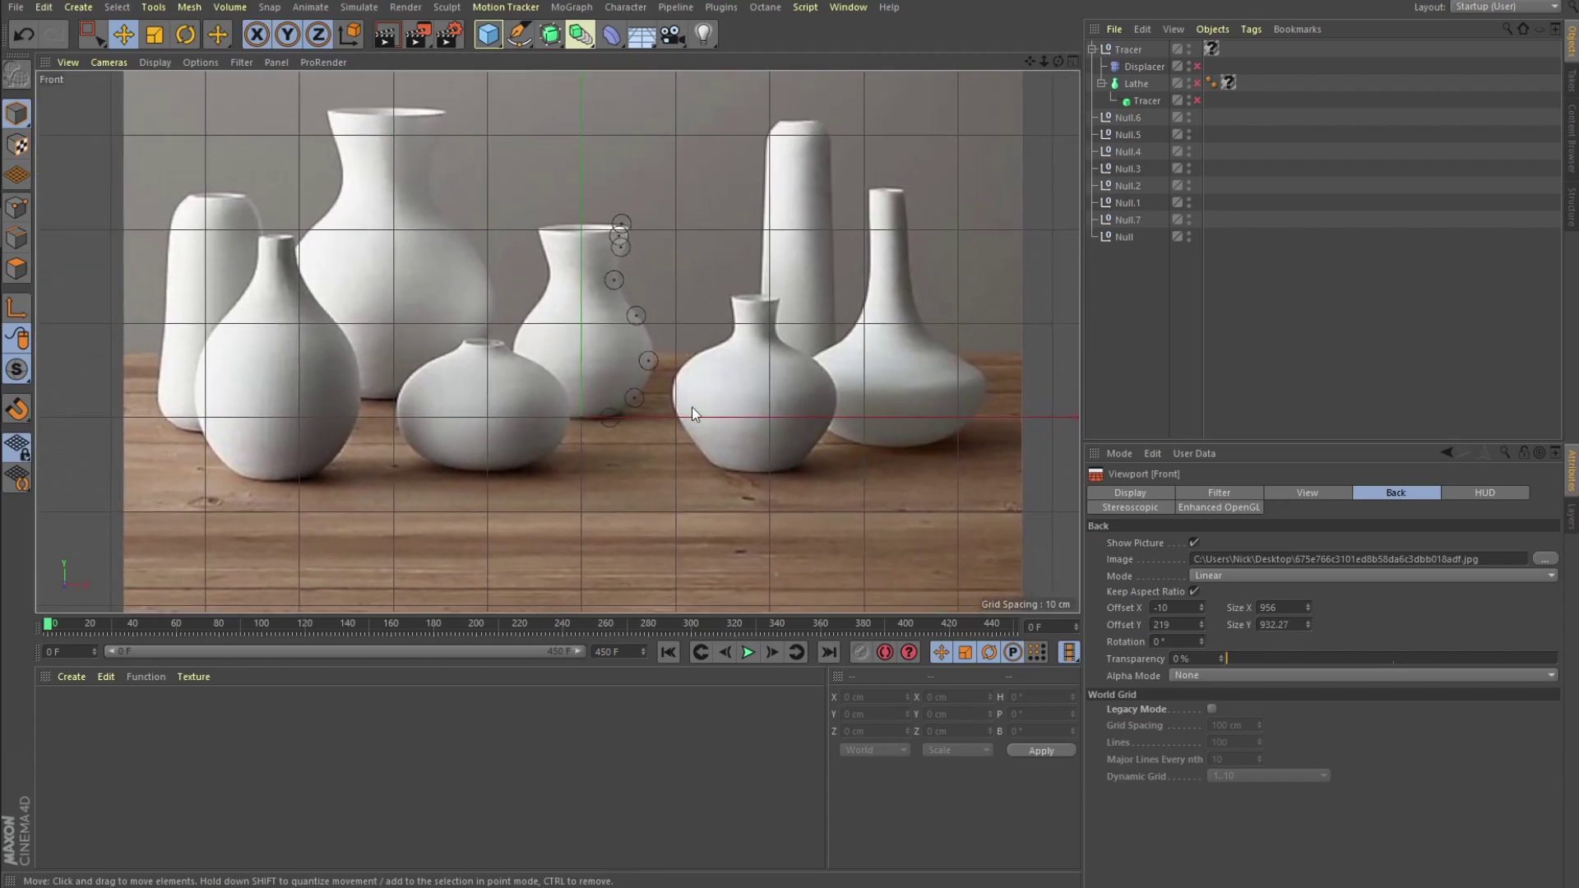
{"action": "scroll", "coordinate": [740, 335], "scroll_direction": "down", "scroll_amount": 3}
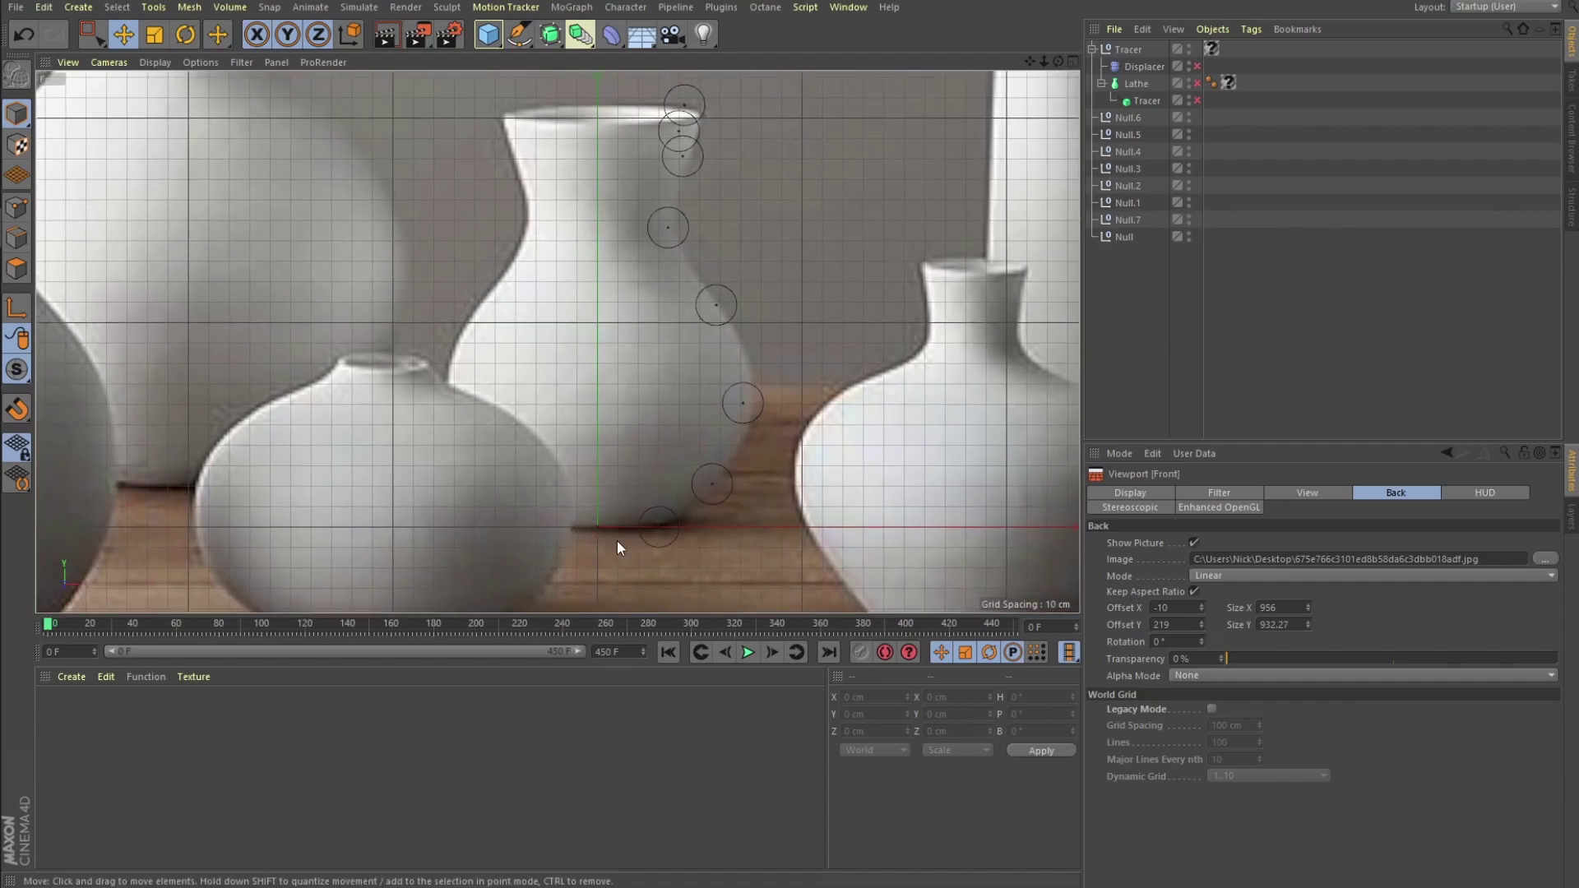
Inspect the circle-shaped nulls along the central vase's outline, including their coordinates and object display settings.
{"action": "left_click", "coordinate": [681, 523]}
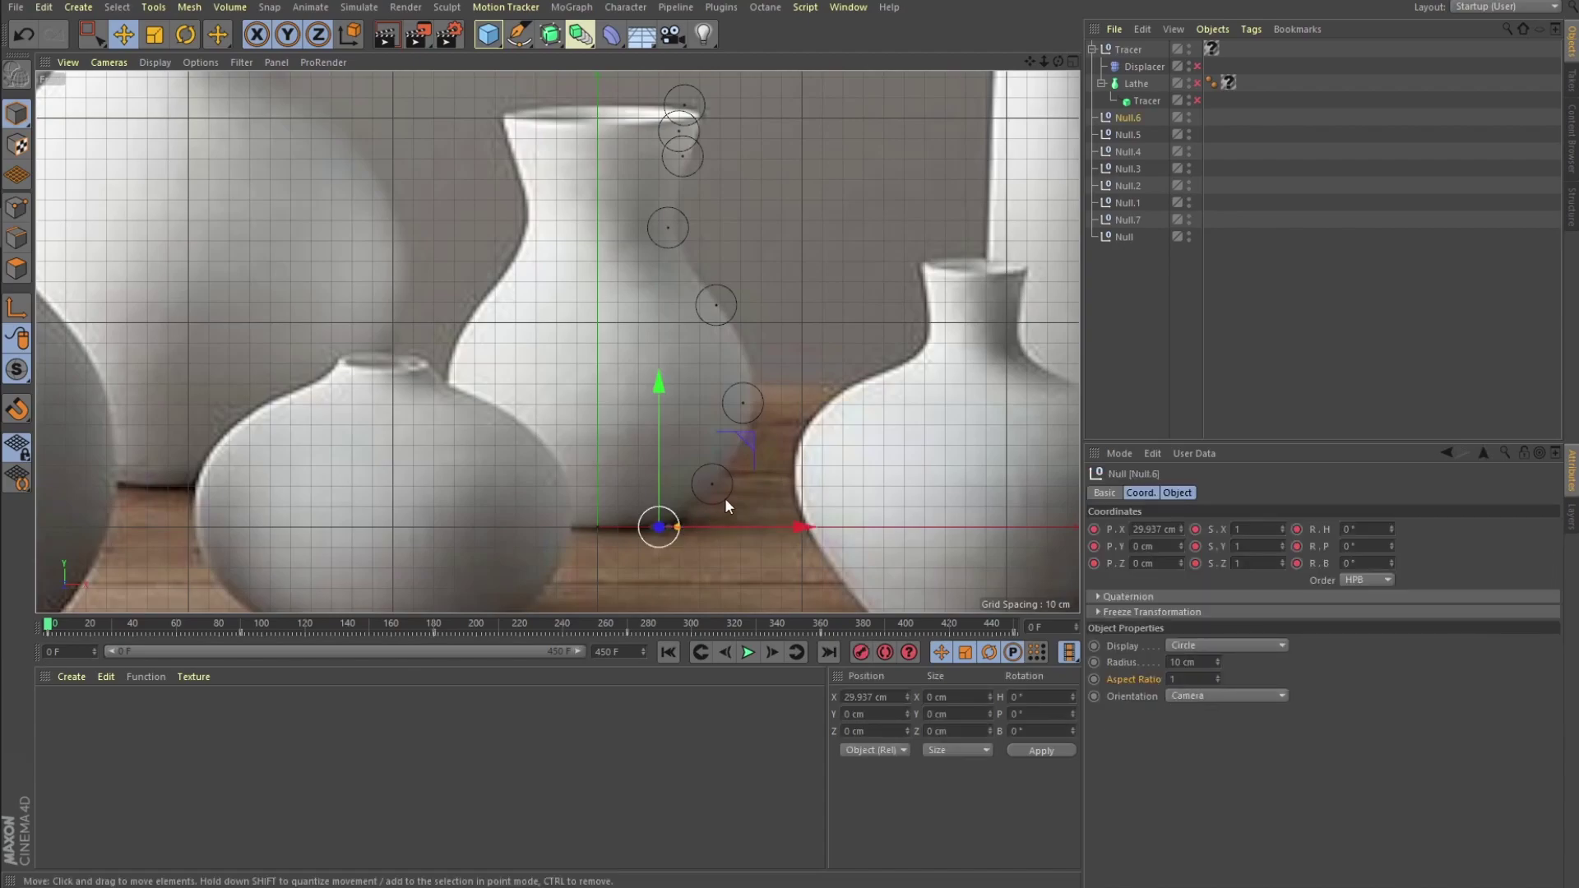
{"action": "left_click", "coordinate": [1123, 236]}
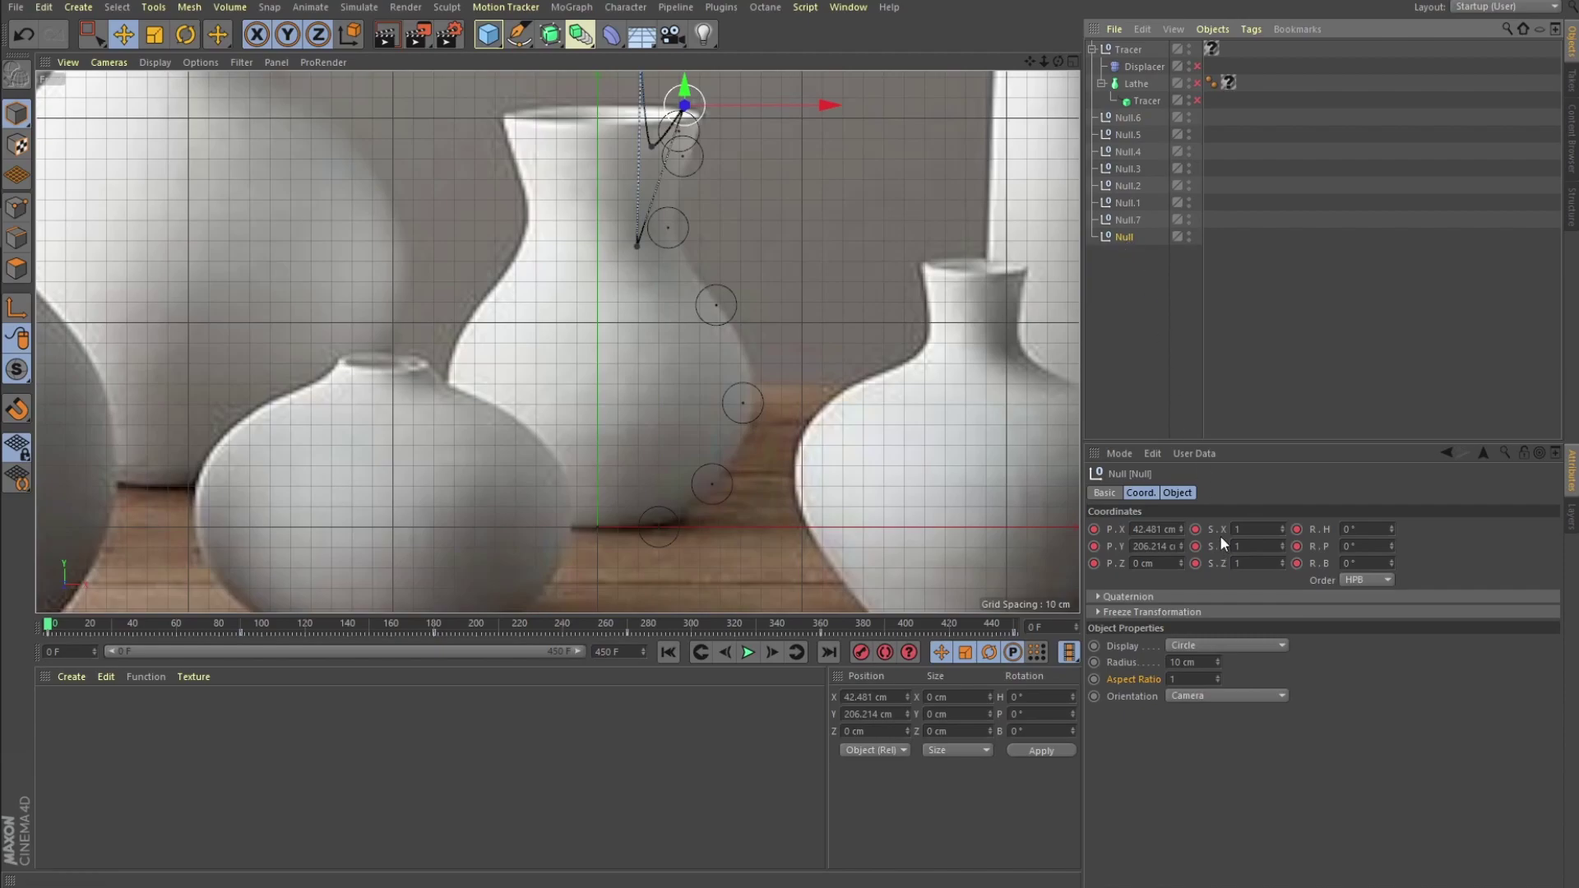
{"action": "left_click", "coordinate": [1176, 493]}
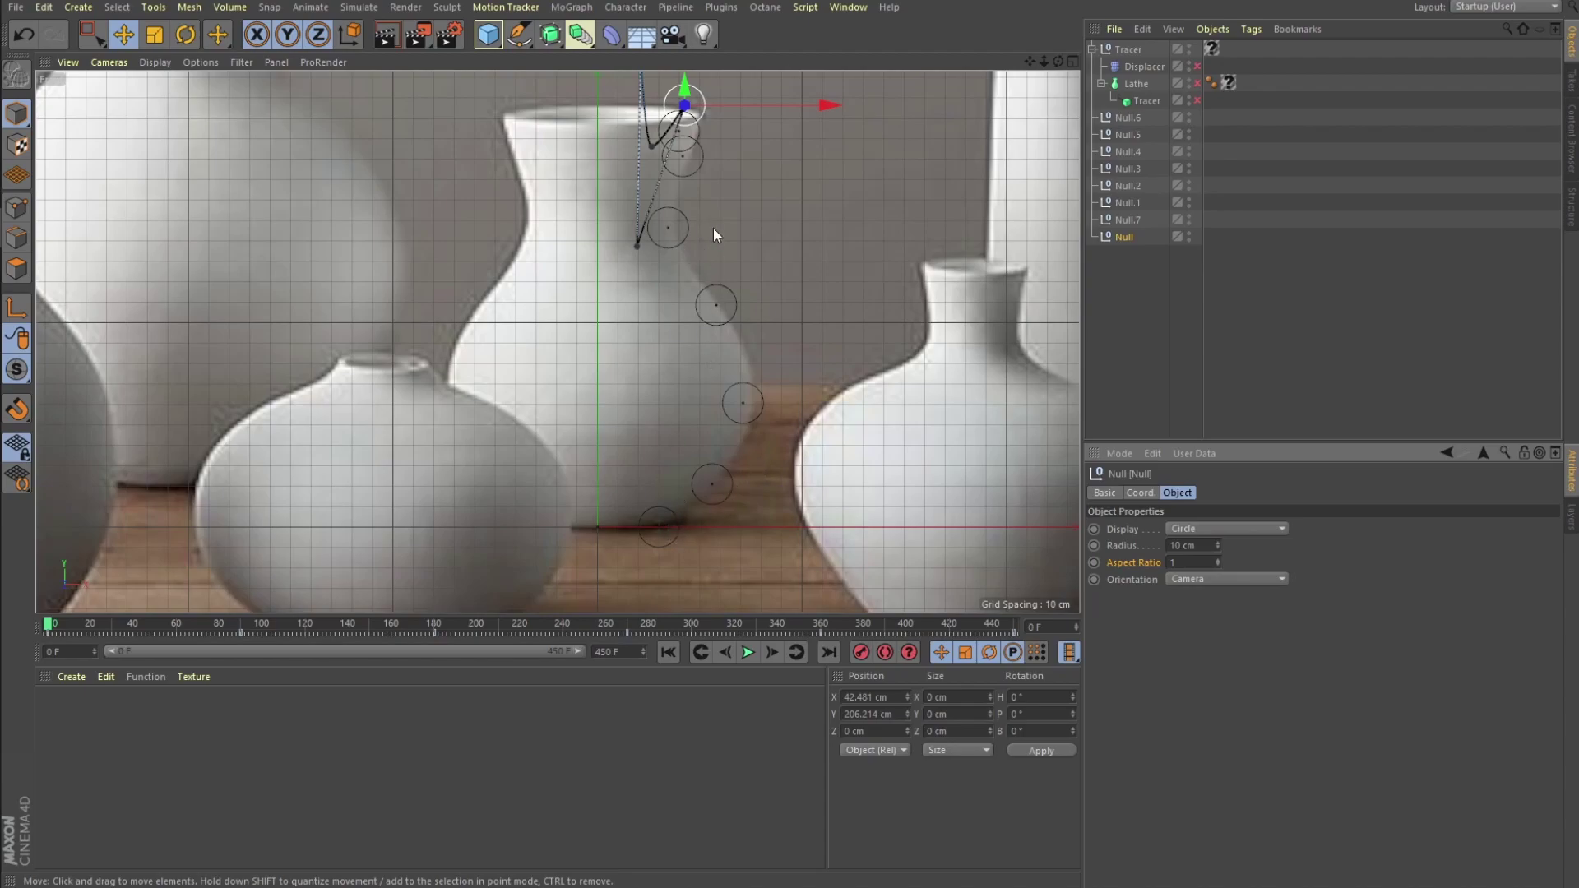
{"action": "left_click", "coordinate": [699, 133]}
{"action": "left_click", "coordinate": [704, 163]}
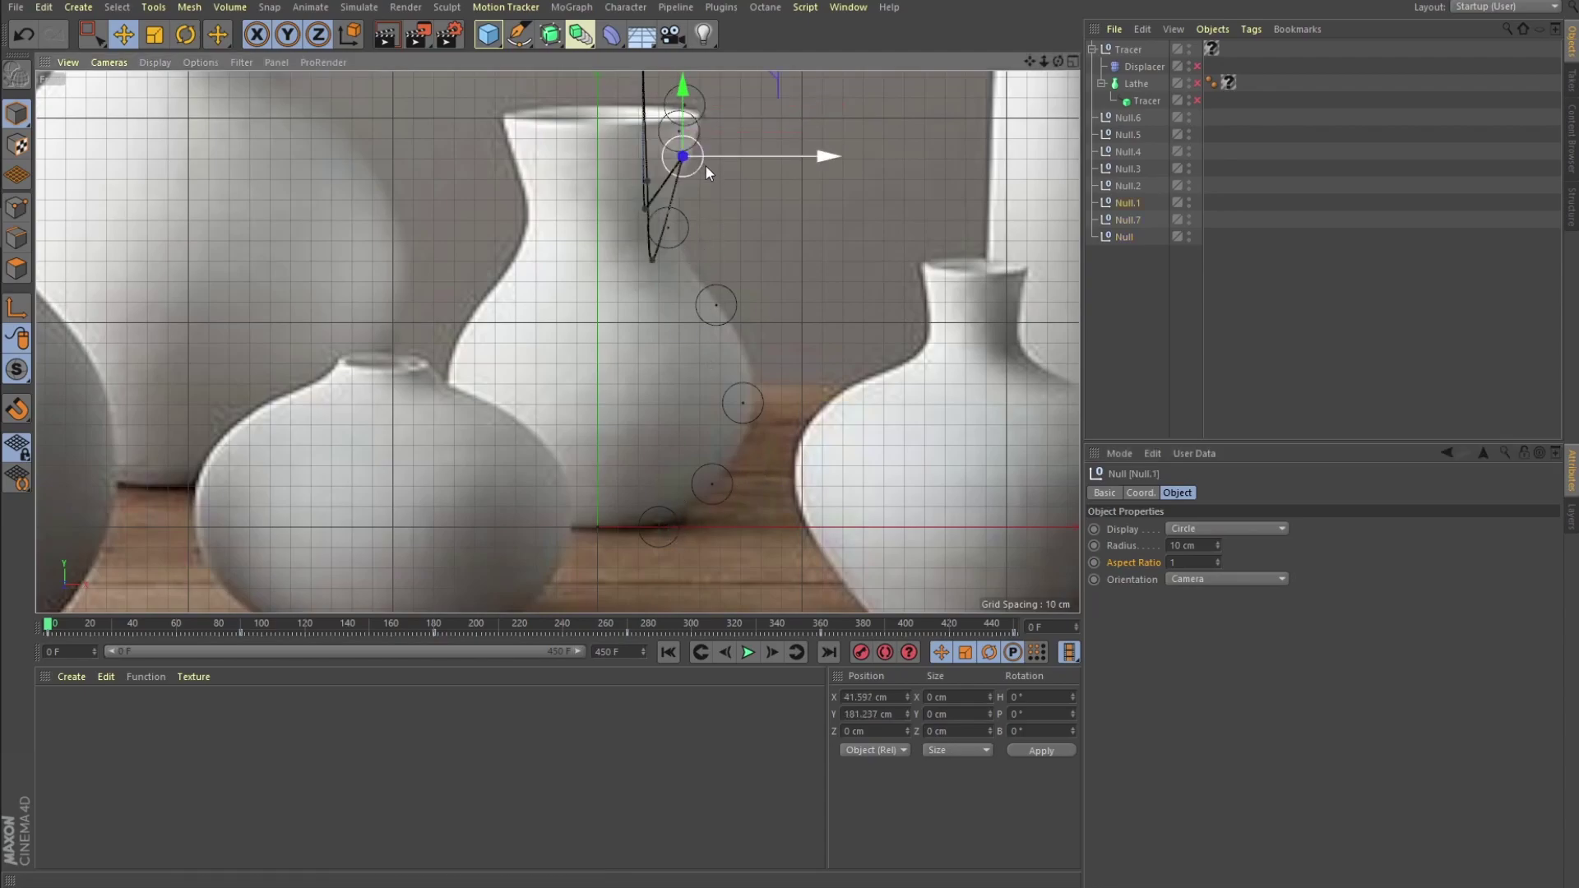
{"action": "left_click", "coordinate": [692, 219]}
{"action": "left_click", "coordinate": [748, 304]}
{"action": "left_click", "coordinate": [737, 305]}
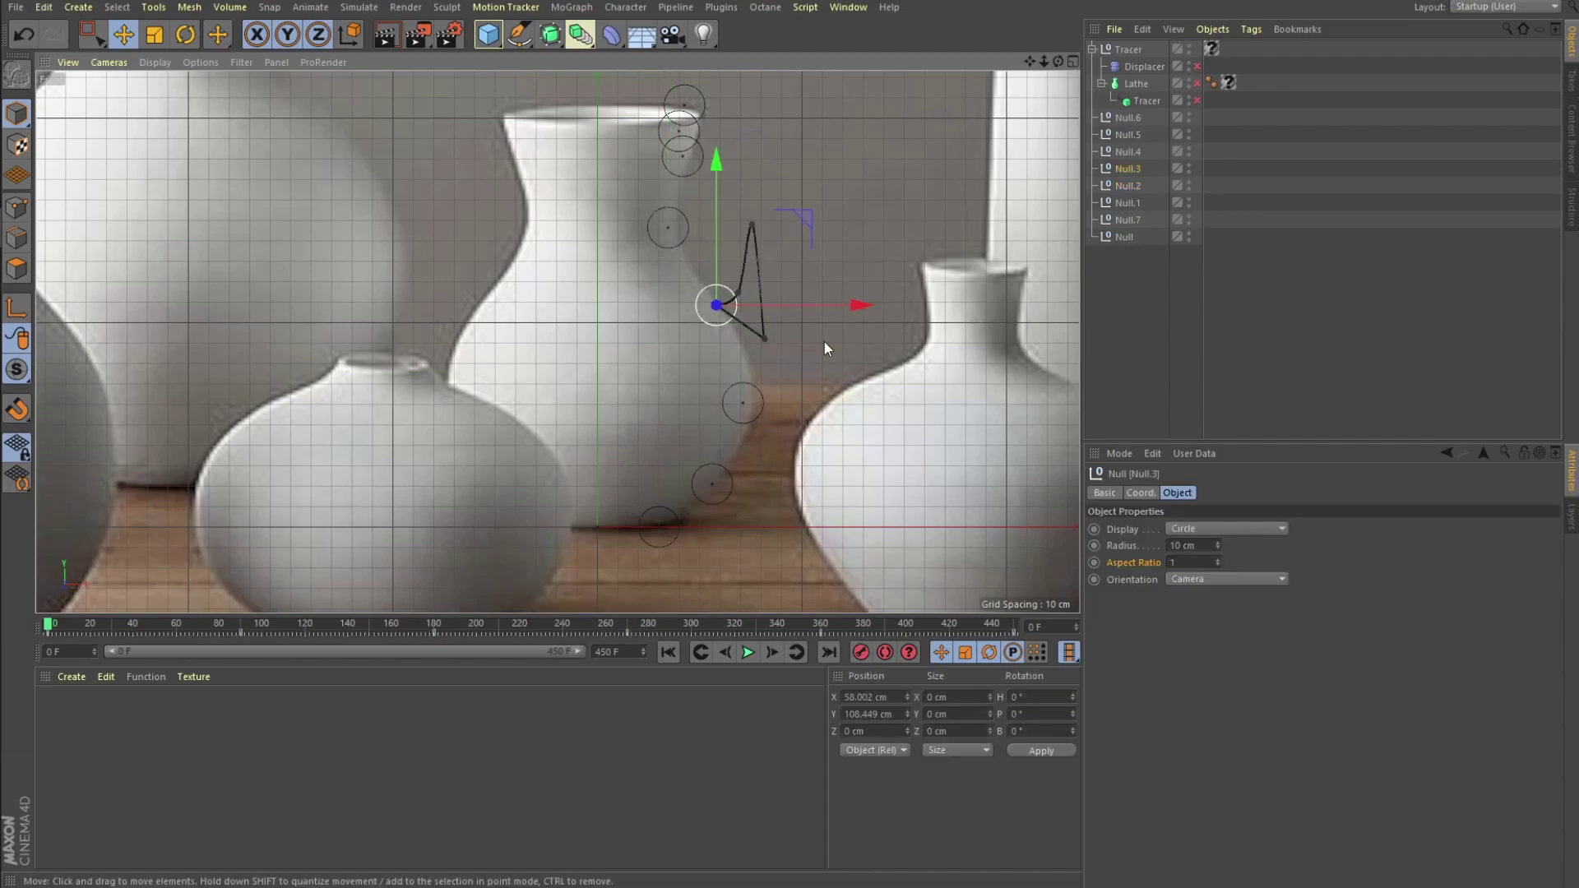
Enable the Tracer inside the Lathe so that it connects the nulls along the vase outline.
{"action": "left_click", "coordinate": [1128, 233]}
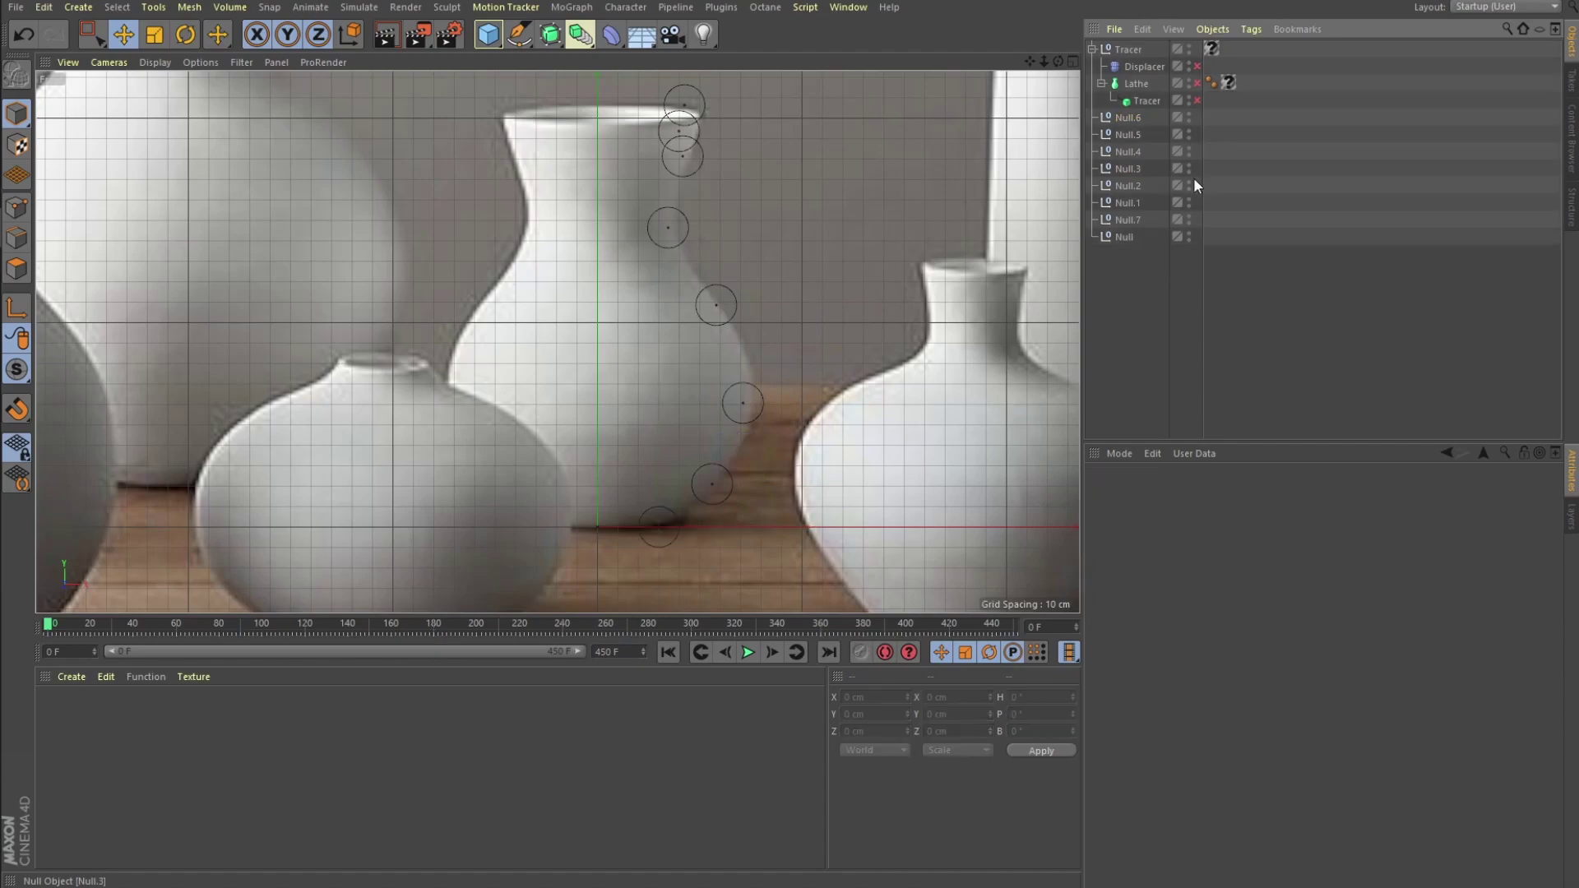
{"action": "left_click", "coordinate": [1146, 103]}
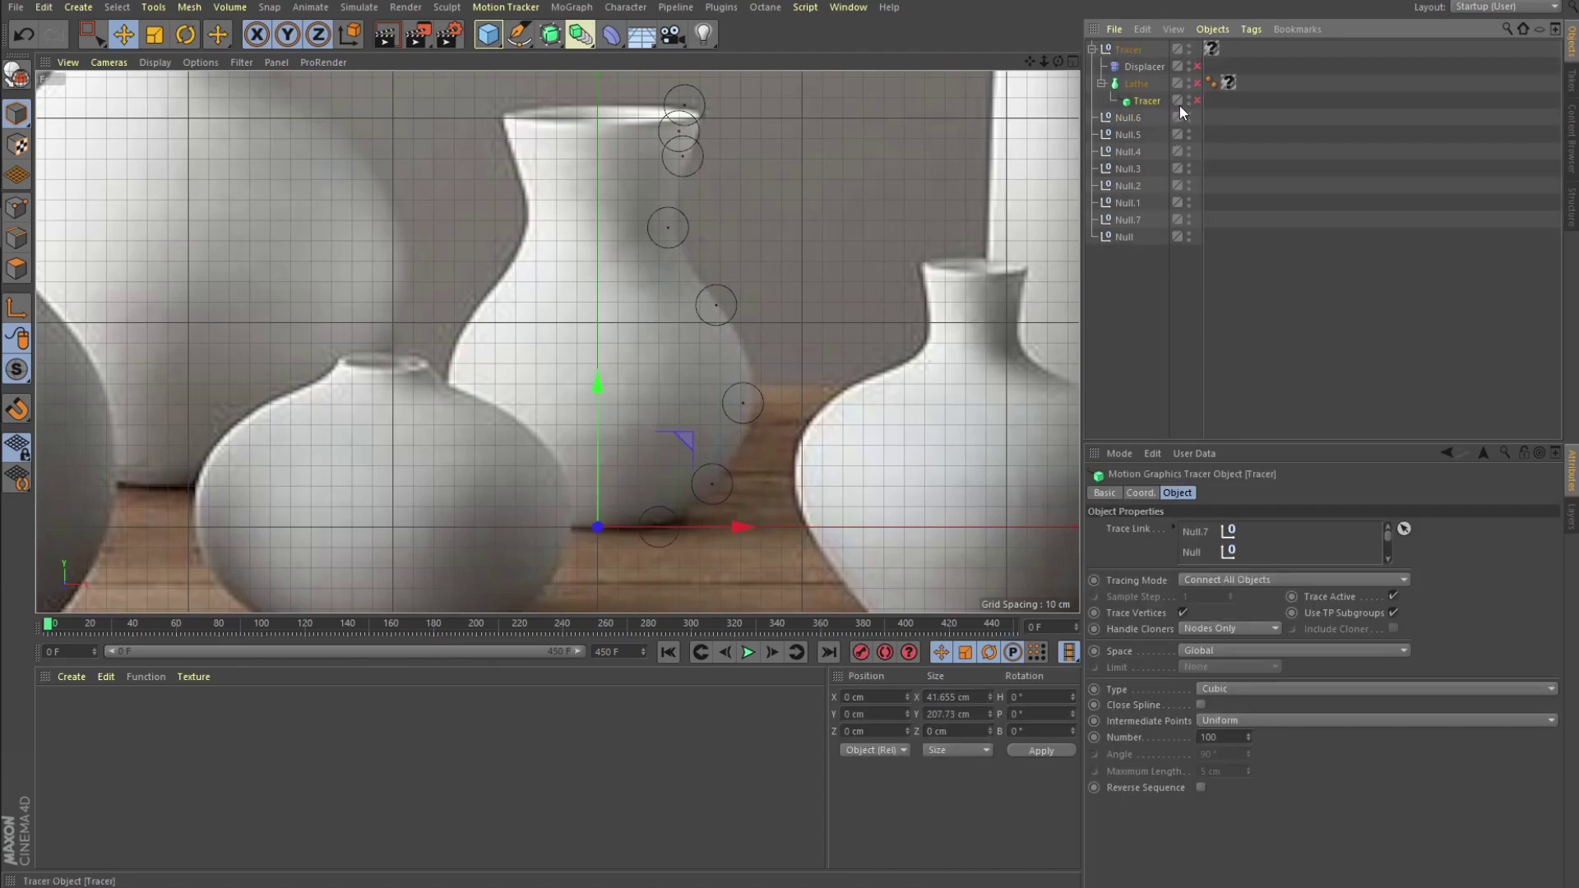
{"action": "left_click", "coordinate": [594, 42]}
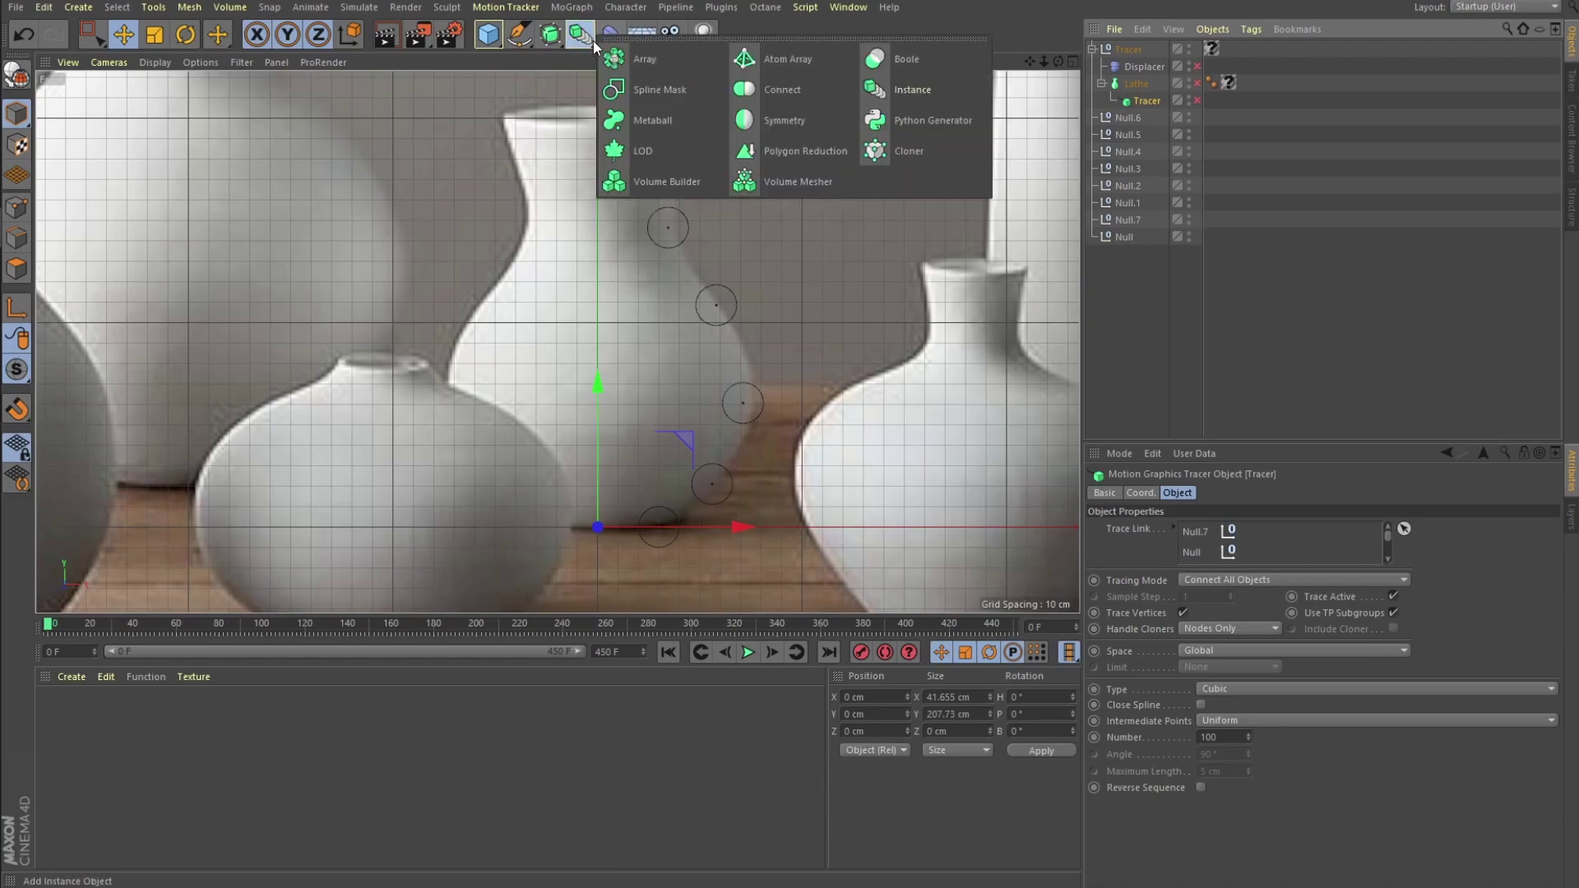
{"action": "left_click", "coordinate": [589, 9]}
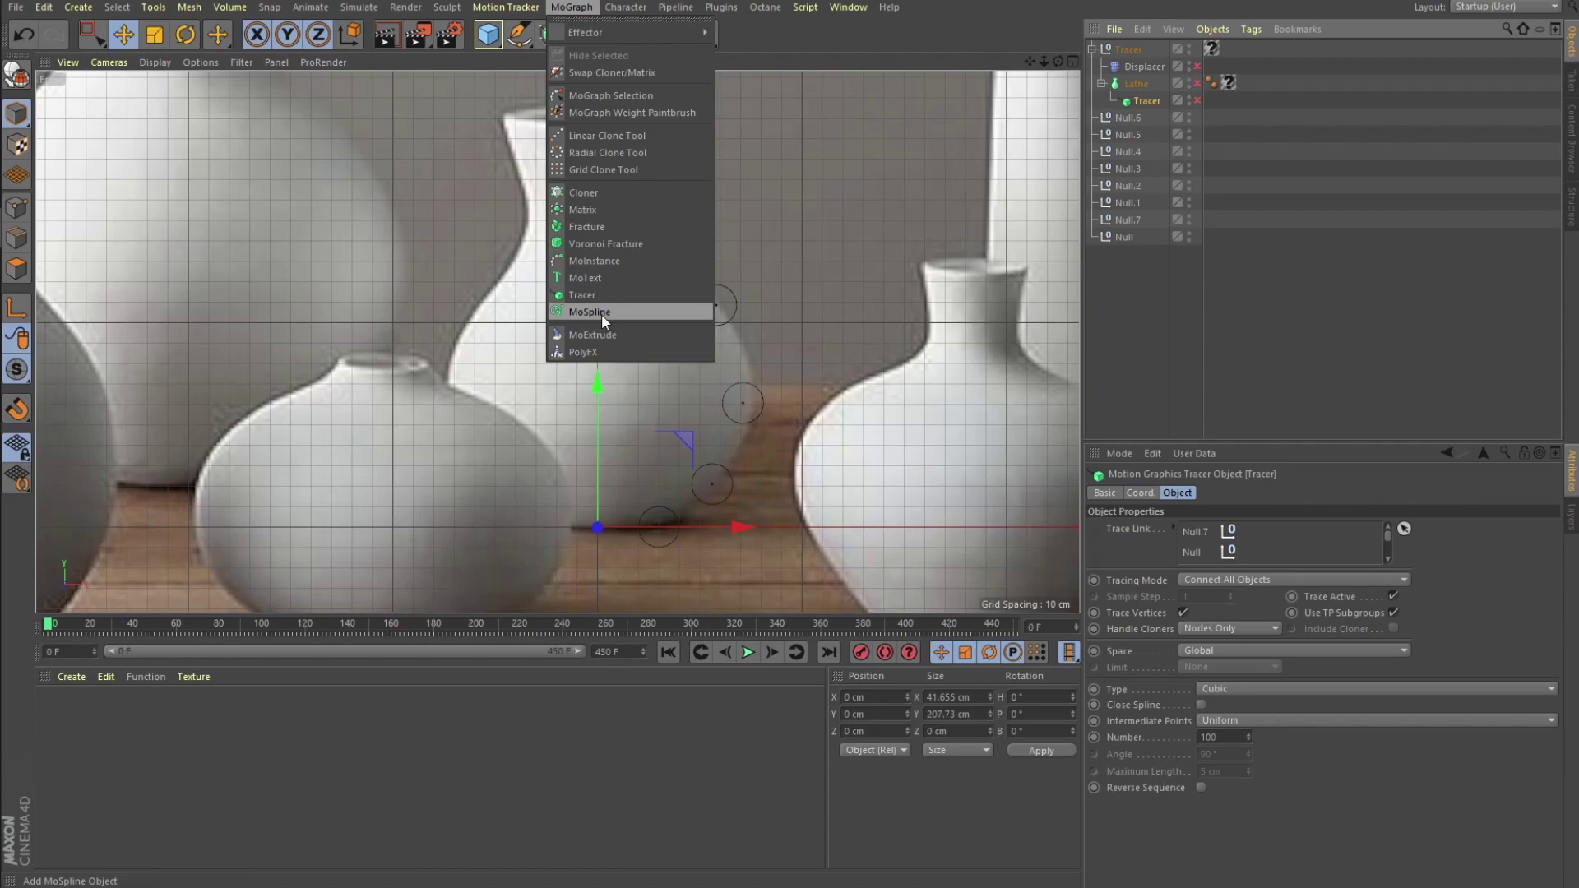
{"action": "left_click", "coordinate": [825, 302]}
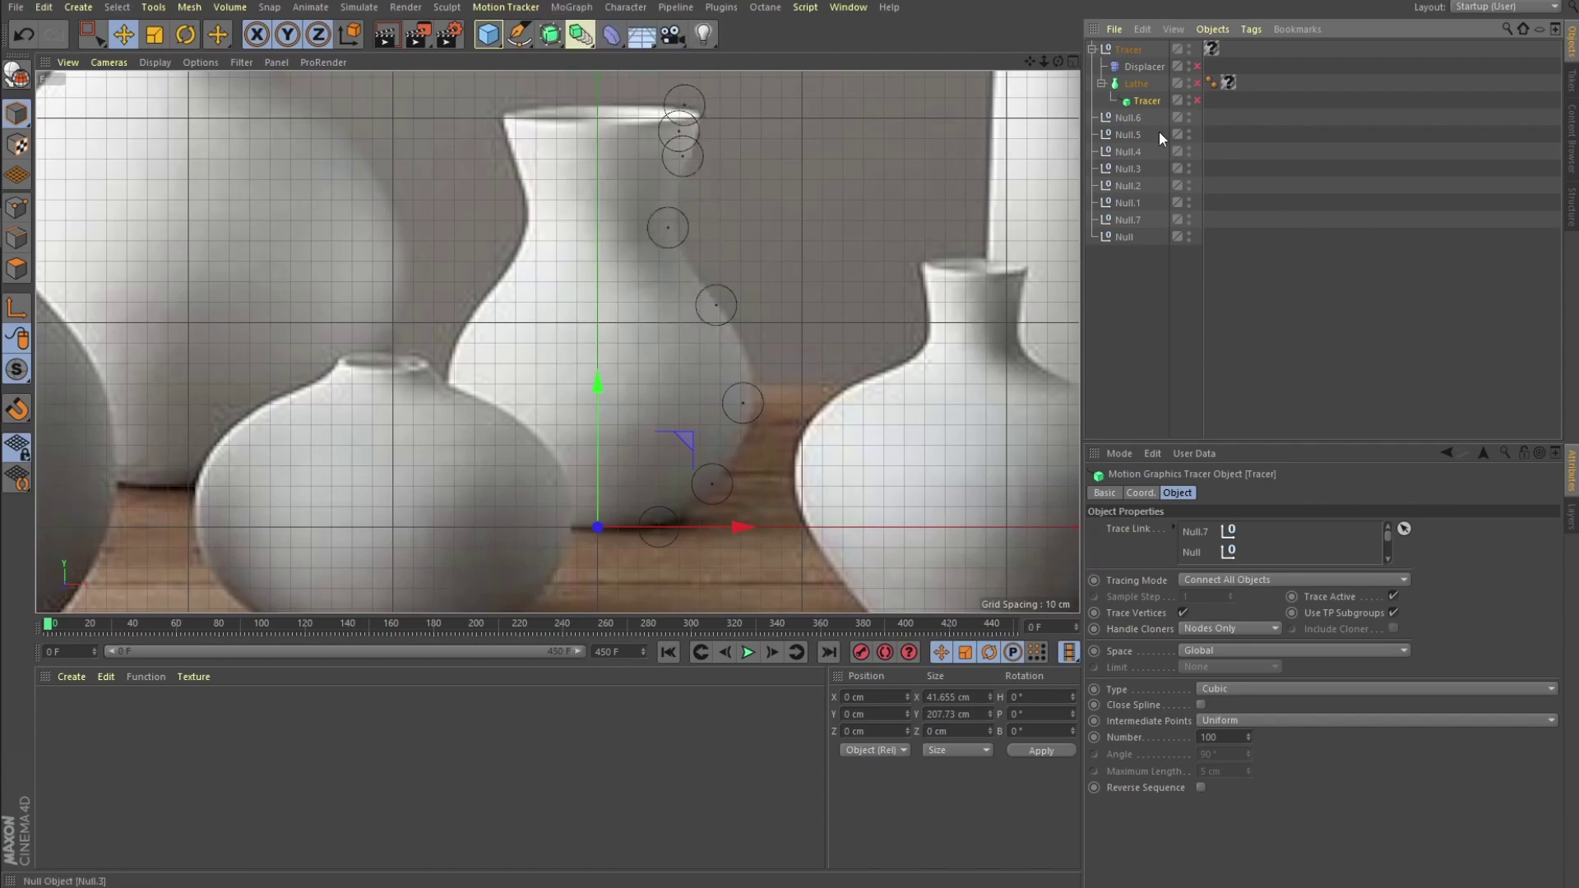
{"action": "left_click", "coordinate": [1195, 100]}
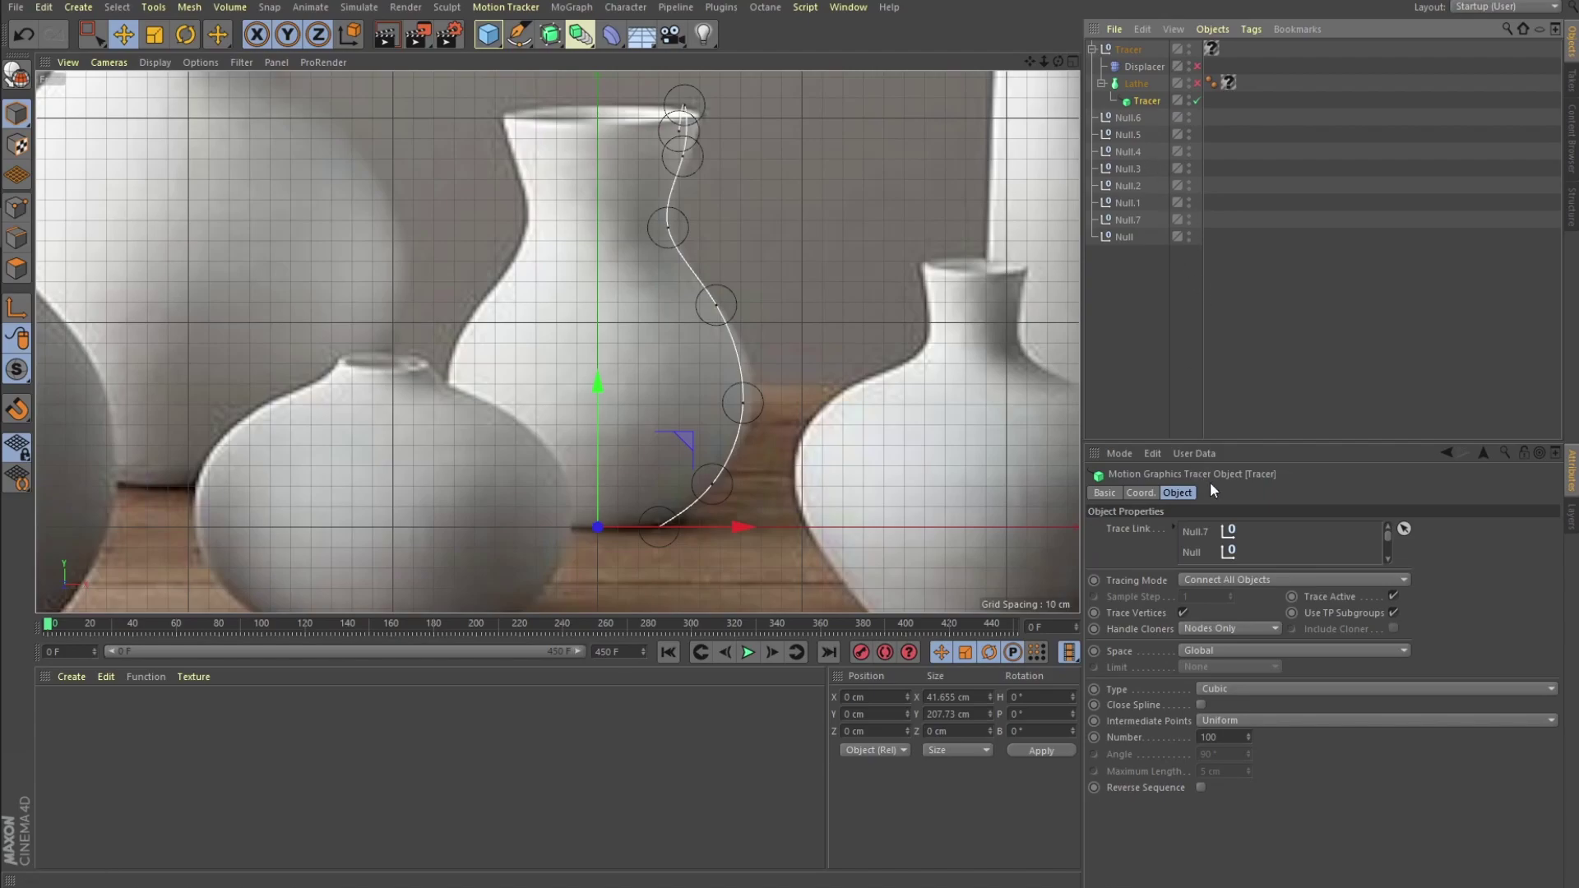
Examine the Tracer's link list and the order of the linked nulls from the vase rim down to its base.
{"action": "left_click", "coordinate": [1200, 531]}
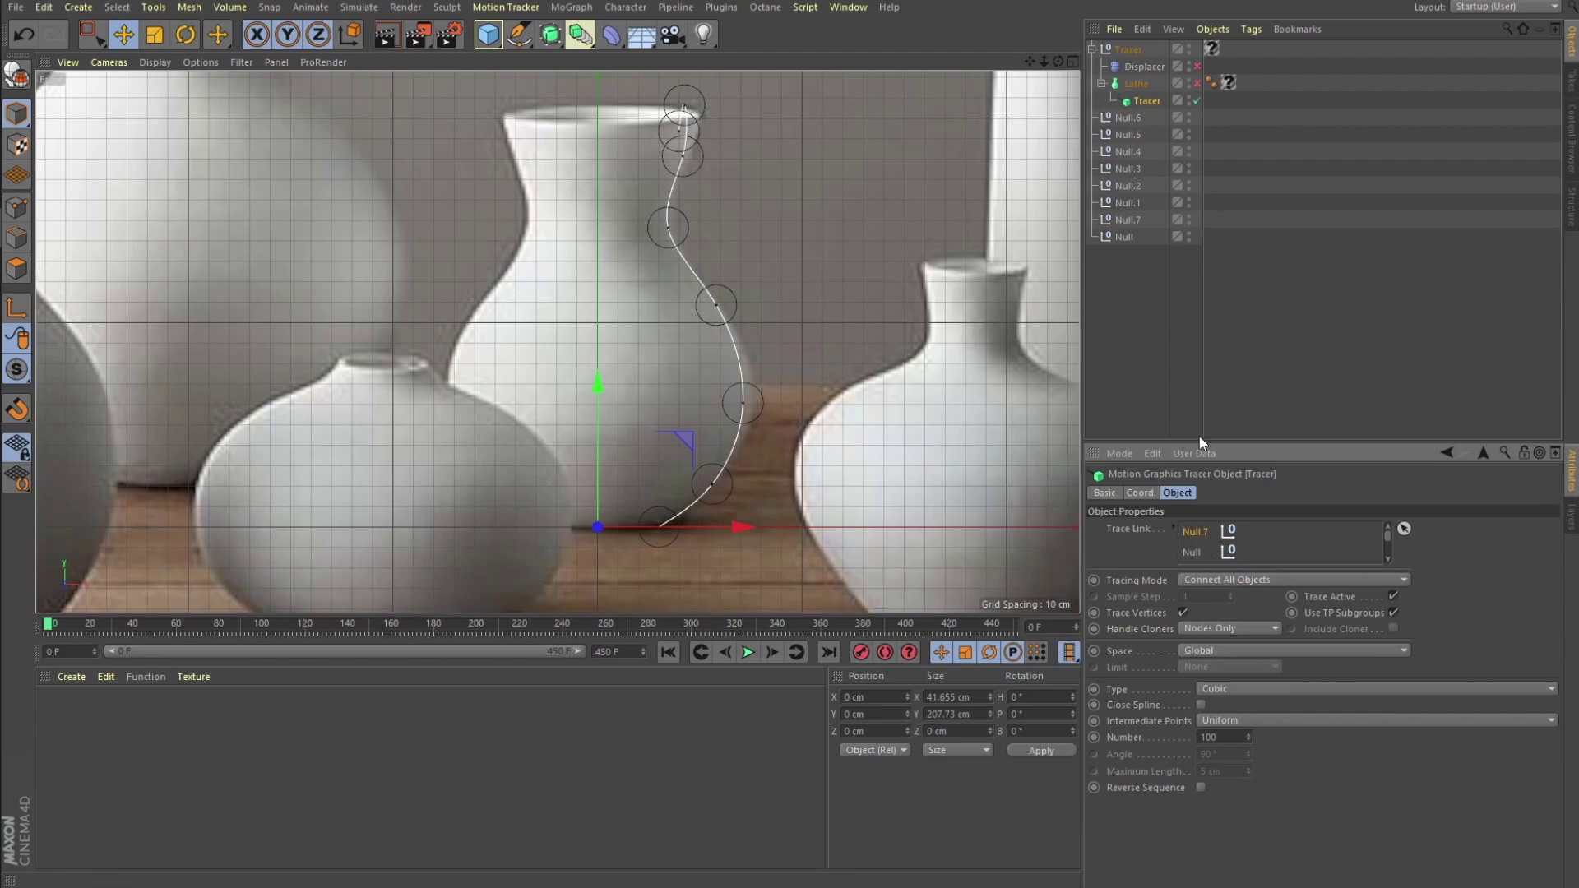
{"action": "left_click", "coordinate": [1128, 219]}
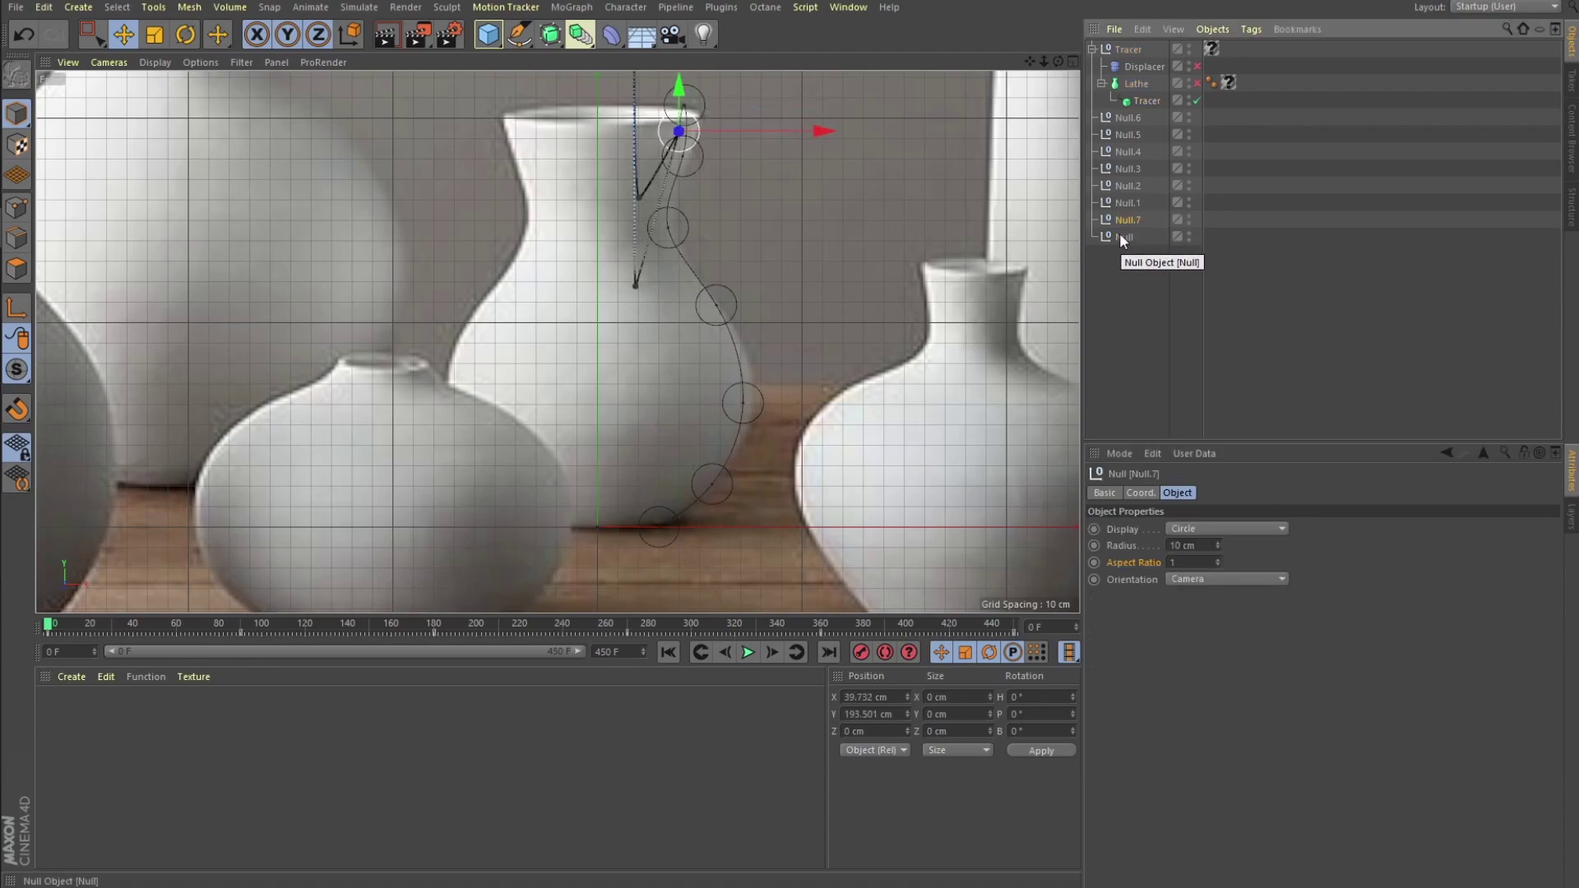
{"action": "left_click", "coordinate": [1119, 235]}
{"action": "left_click", "coordinate": [1128, 202]}
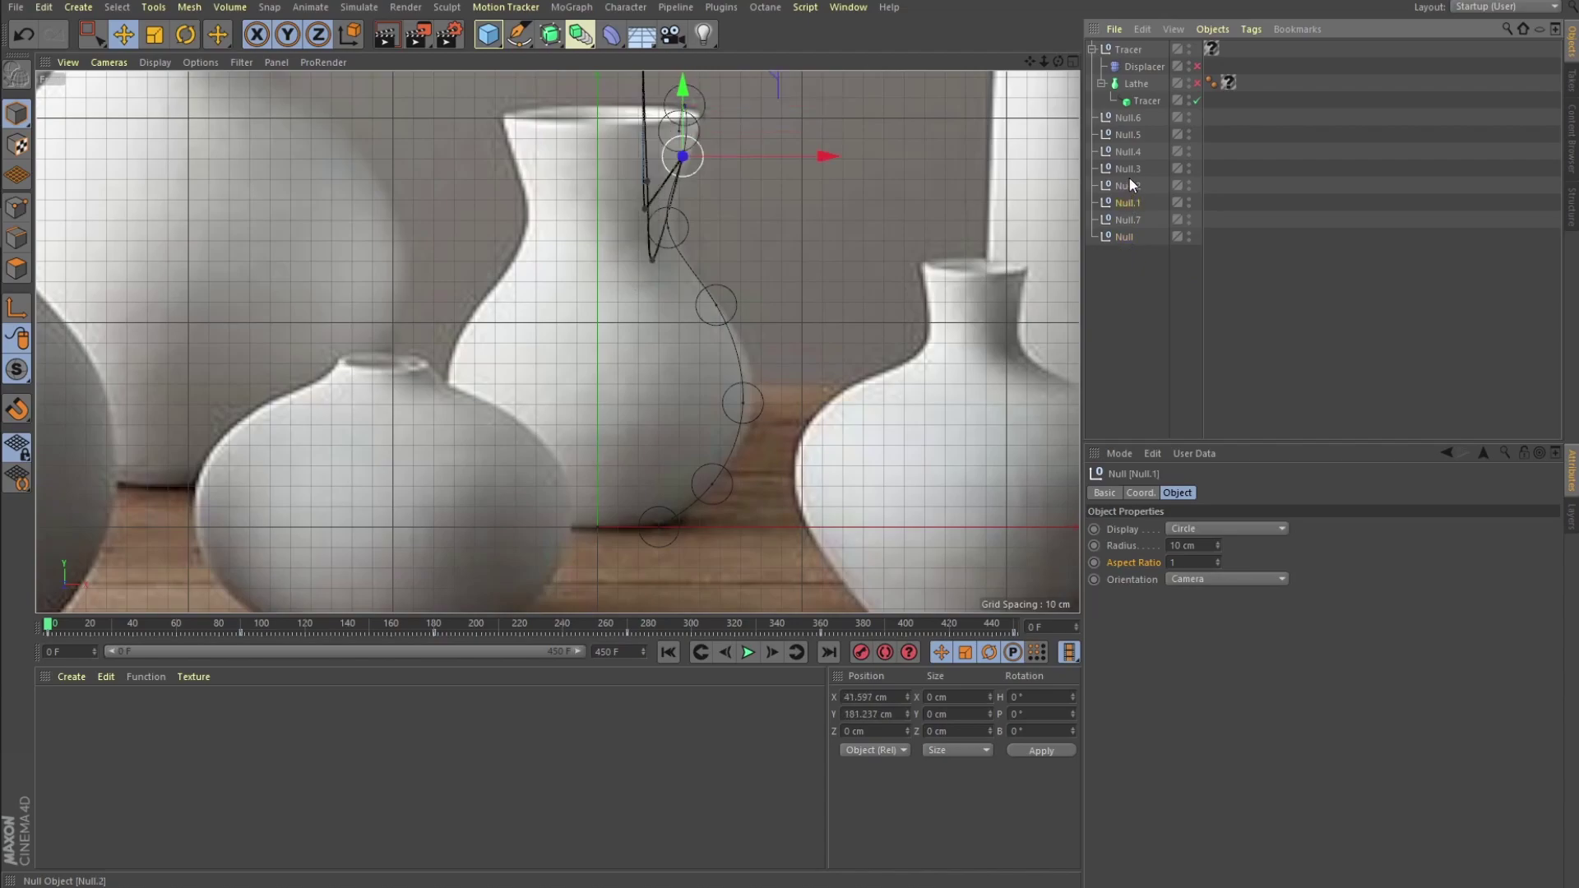
{"action": "left_click", "coordinate": [1130, 186]}
{"action": "left_click", "coordinate": [1127, 169]}
{"action": "left_click", "coordinate": [1125, 151]}
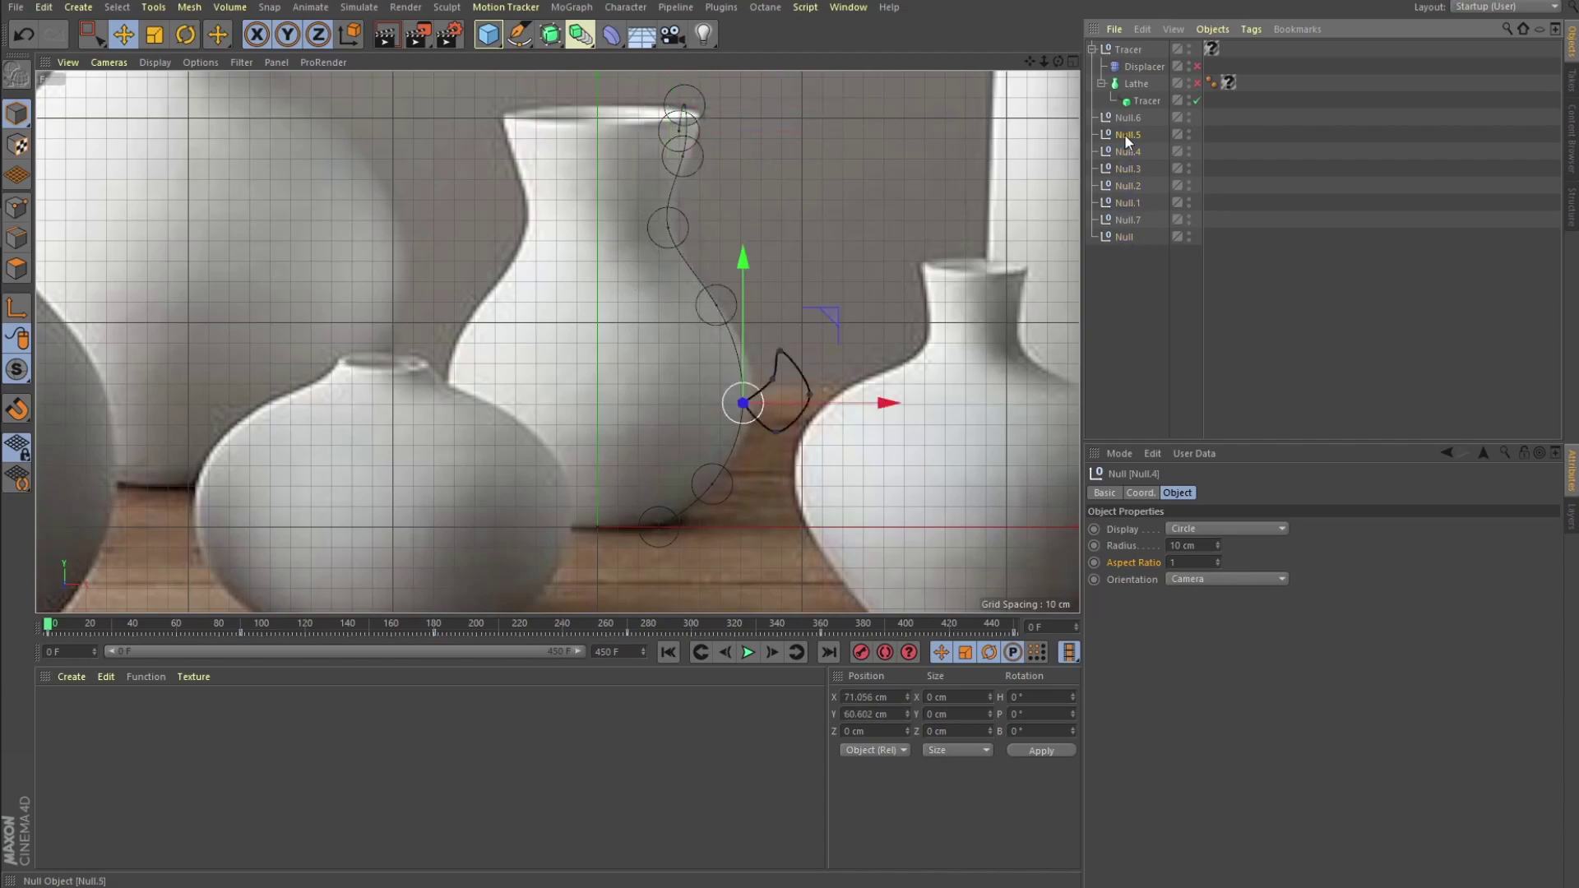
{"action": "left_click", "coordinate": [1127, 135]}
{"action": "left_click", "coordinate": [1130, 123]}
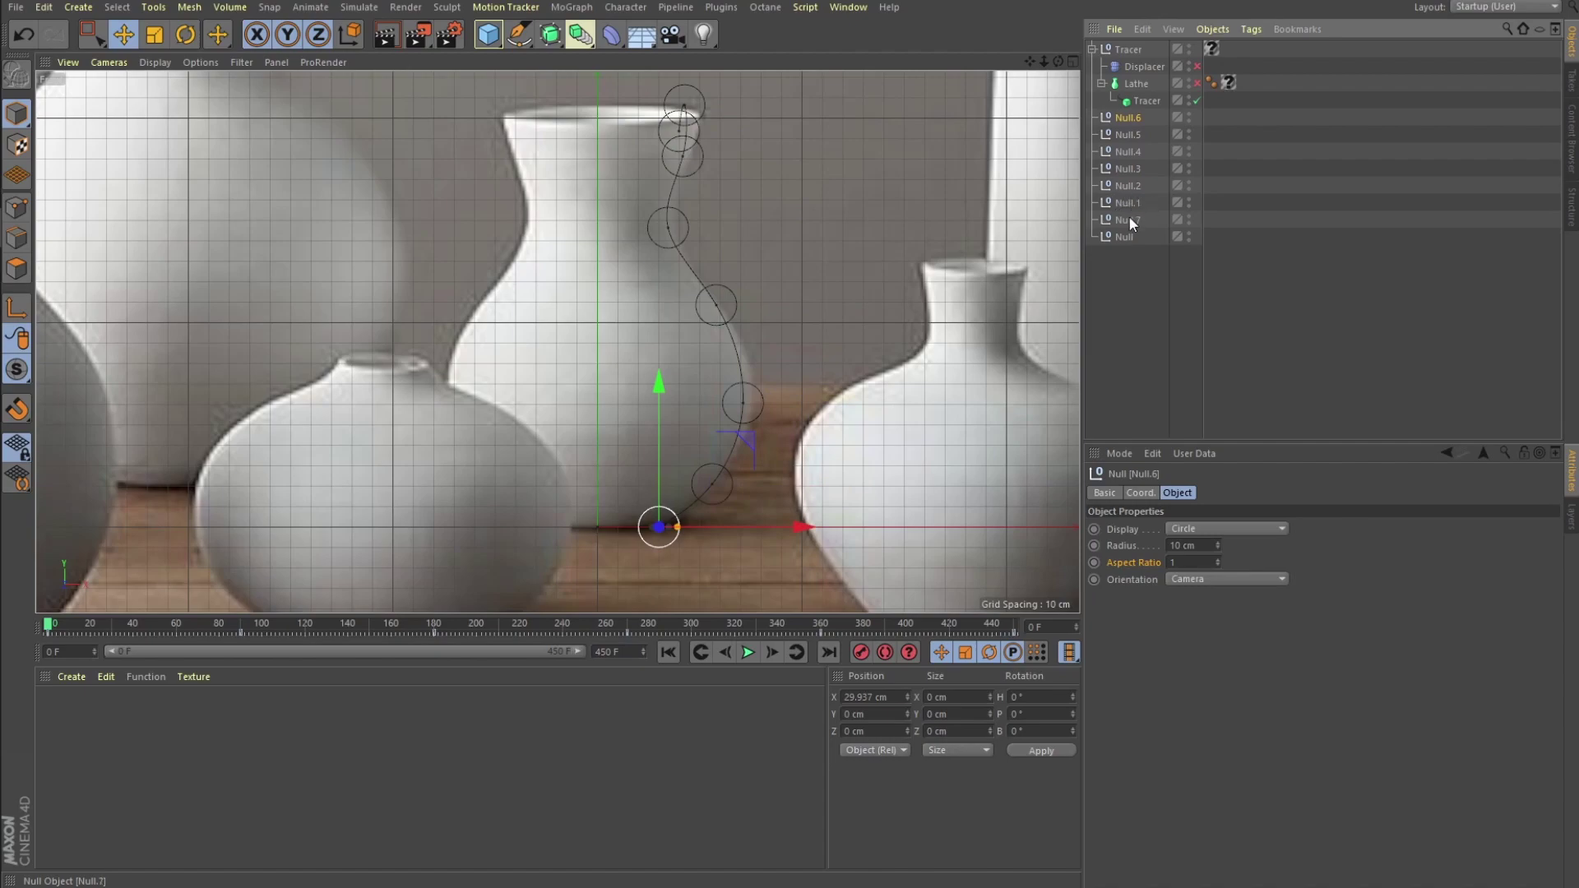
{"action": "left_click", "coordinate": [1143, 101]}
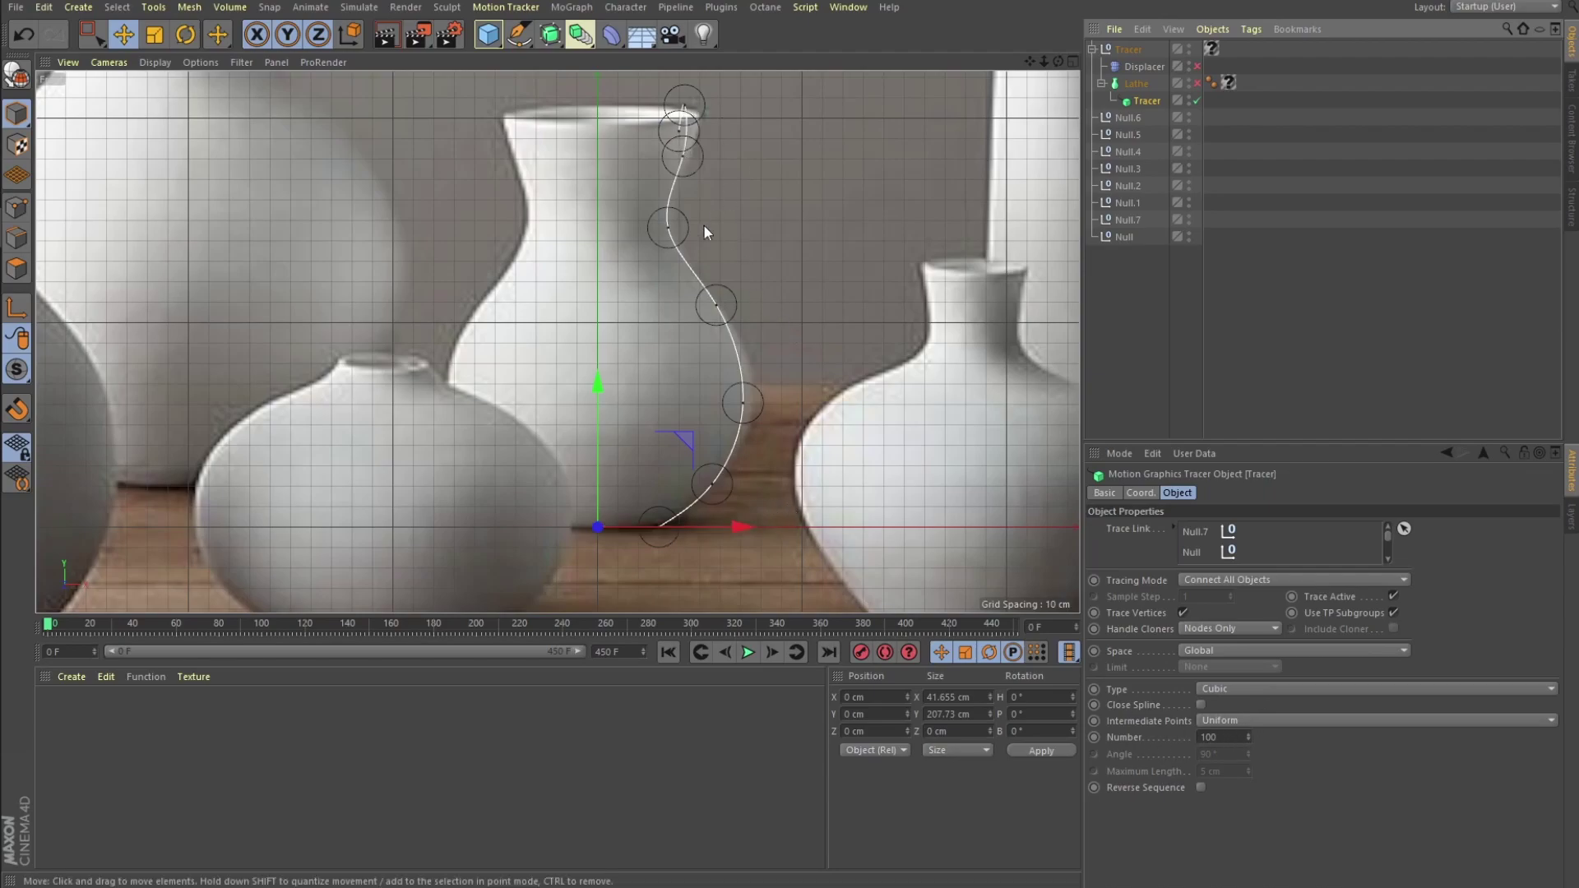
Enable the Lathe object containing the Tracer and show the revolved vase in the perspective view.
{"action": "left_click", "coordinate": [1326, 293]}
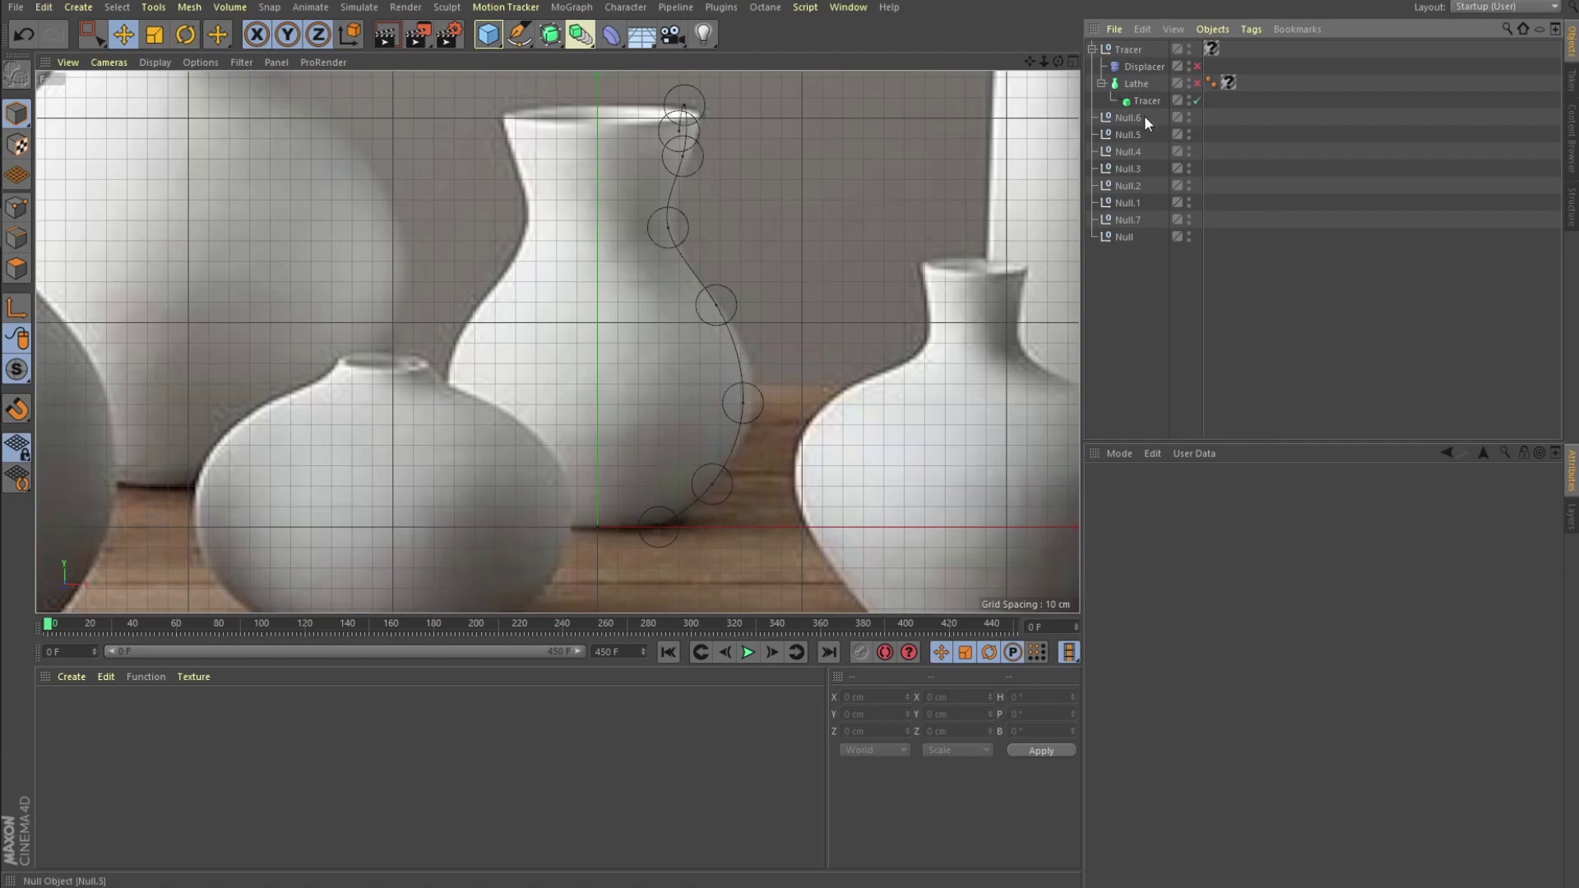
{"action": "left_click", "coordinate": [1133, 97]}
{"action": "left_click", "coordinate": [1136, 83]}
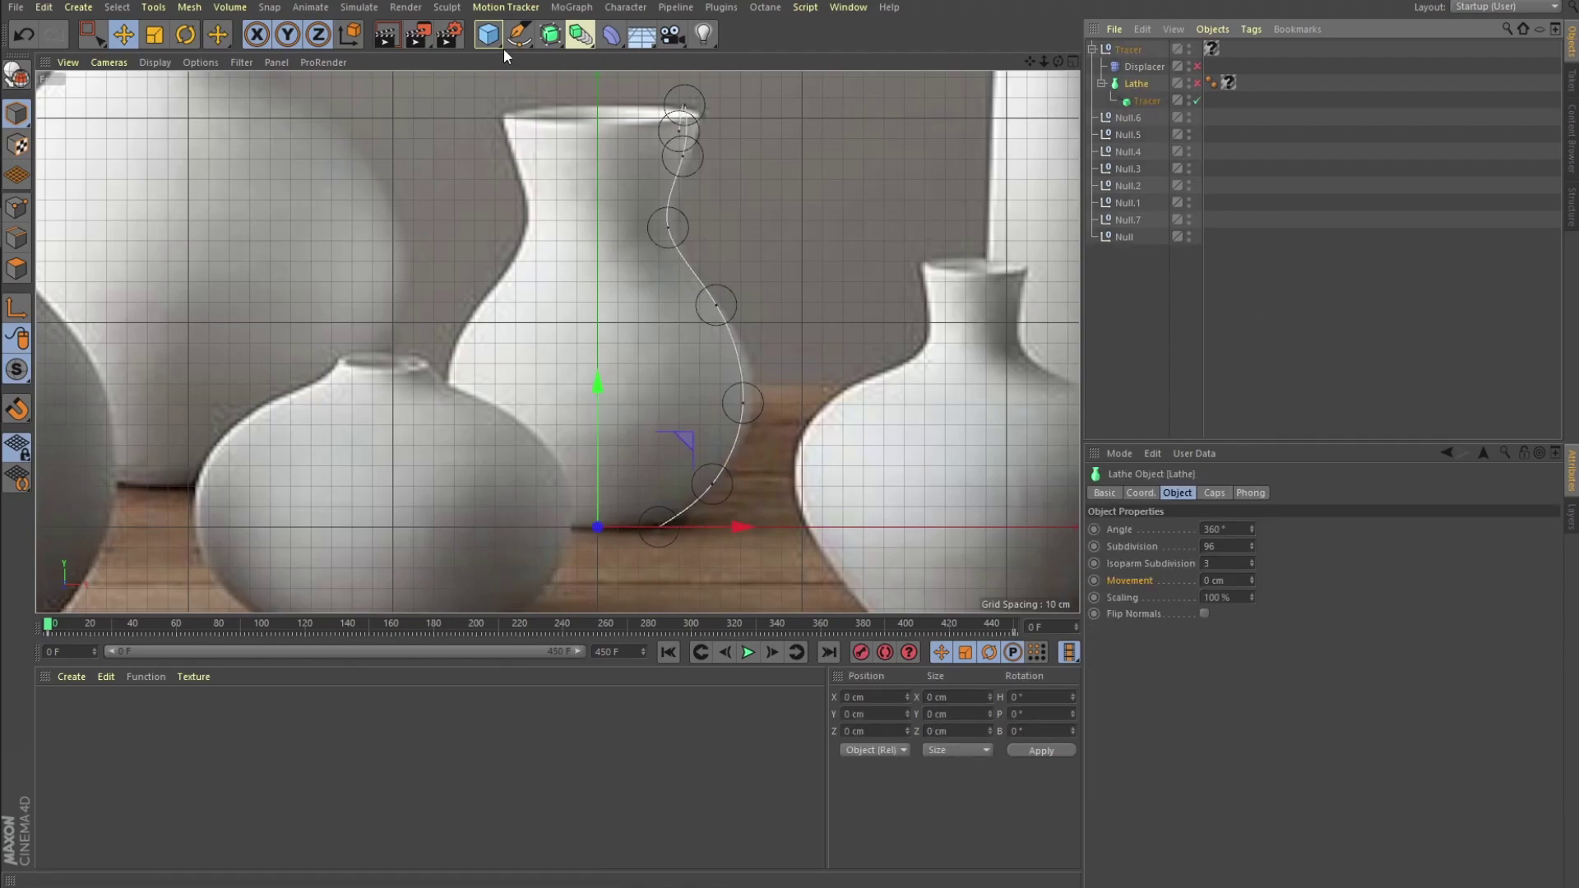
{"action": "left_click", "coordinate": [559, 41]}
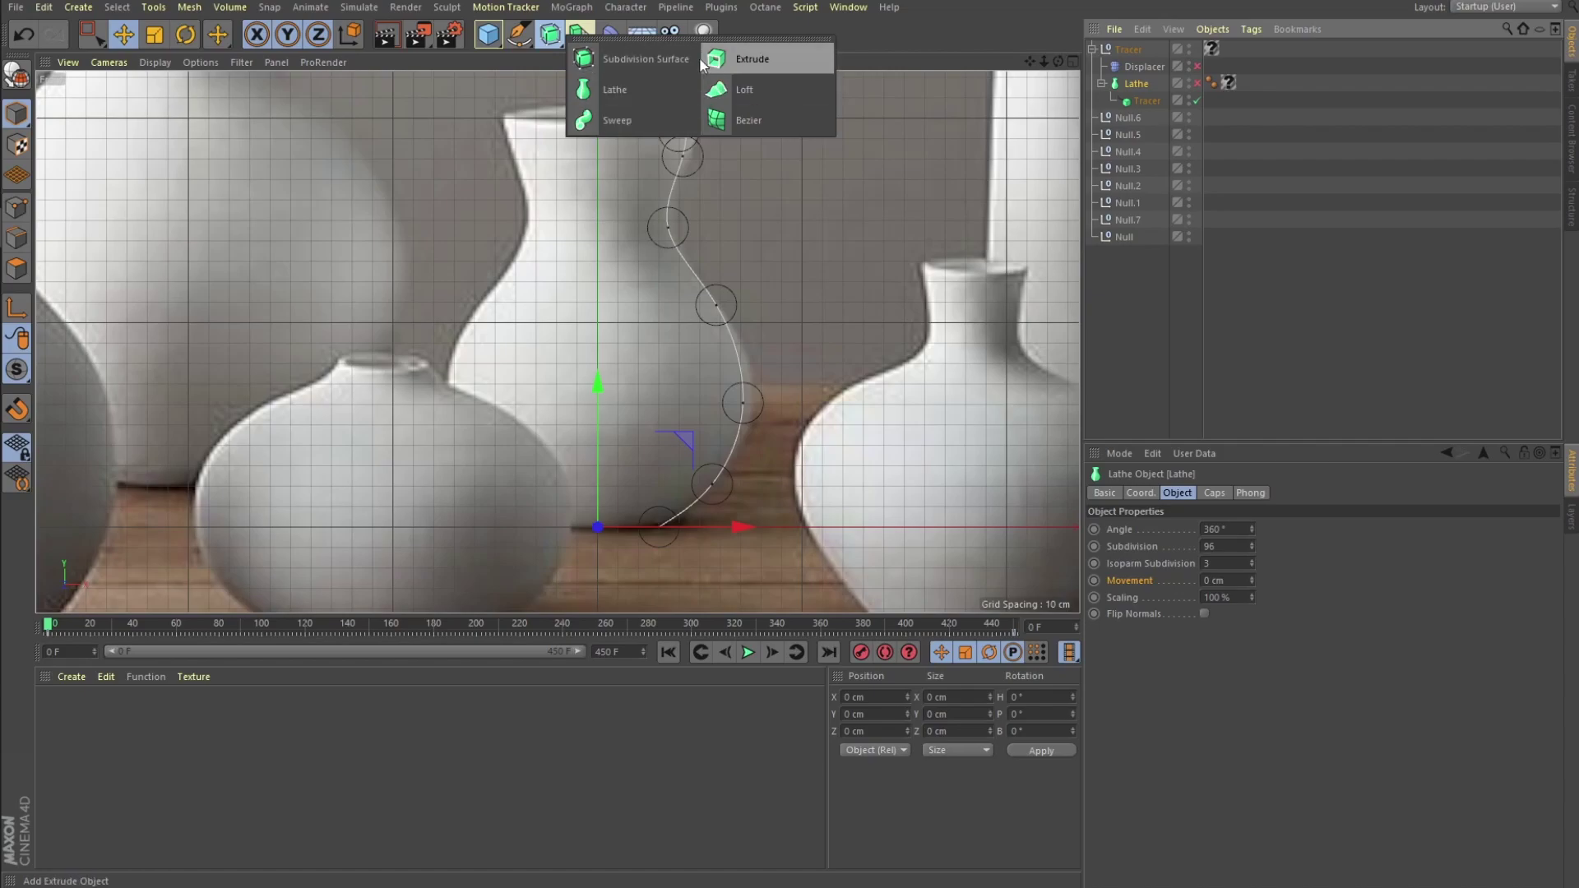
{"action": "left_click", "coordinate": [1147, 100]}
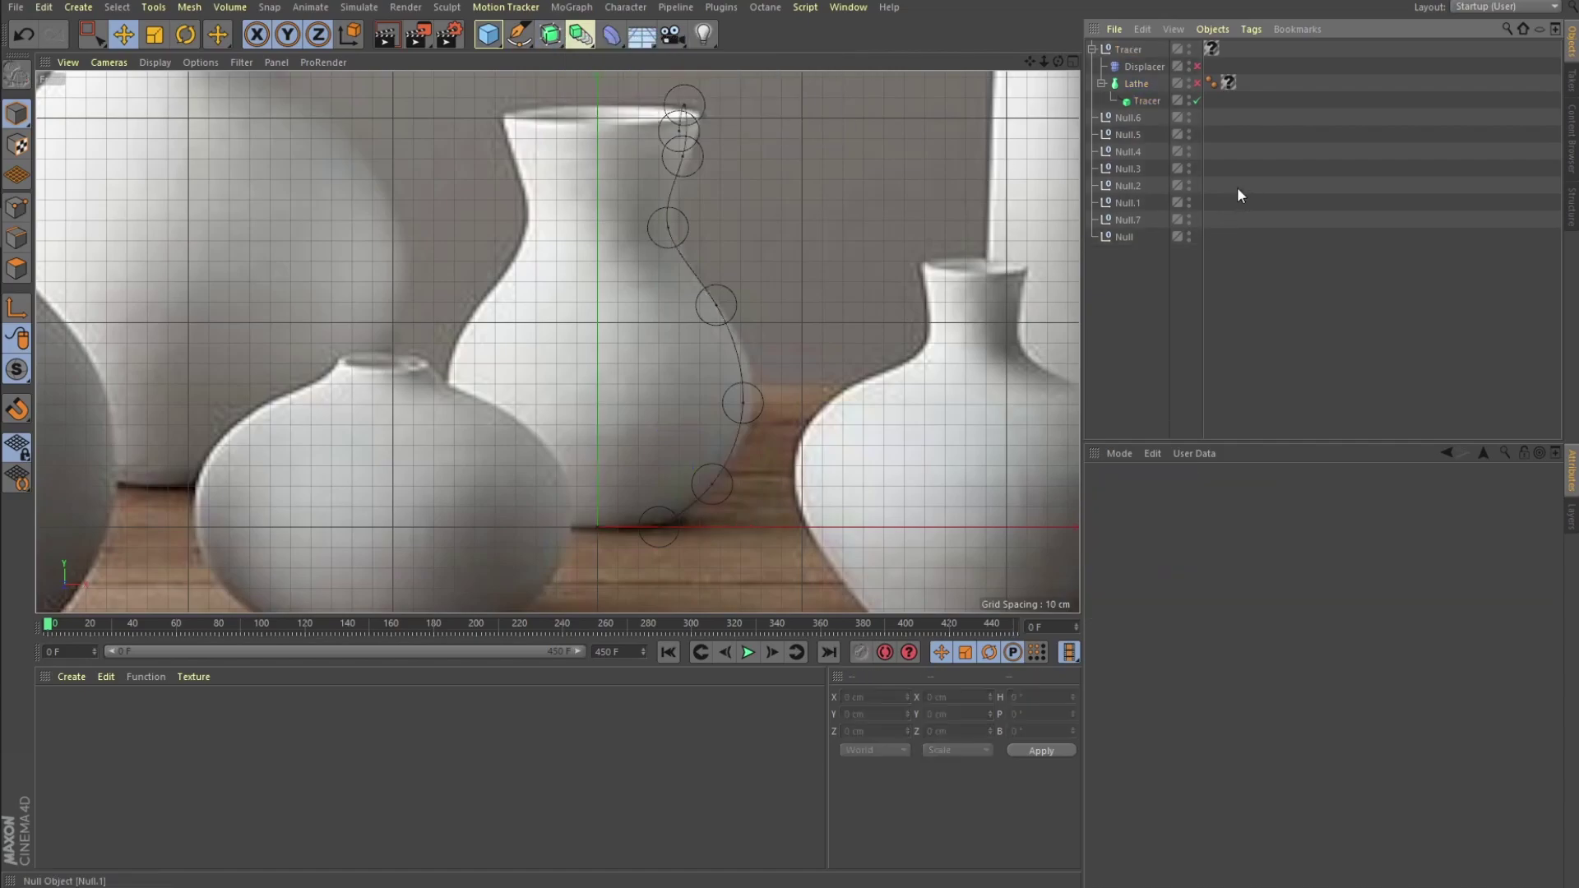
{"action": "left_click", "coordinate": [1138, 85]}
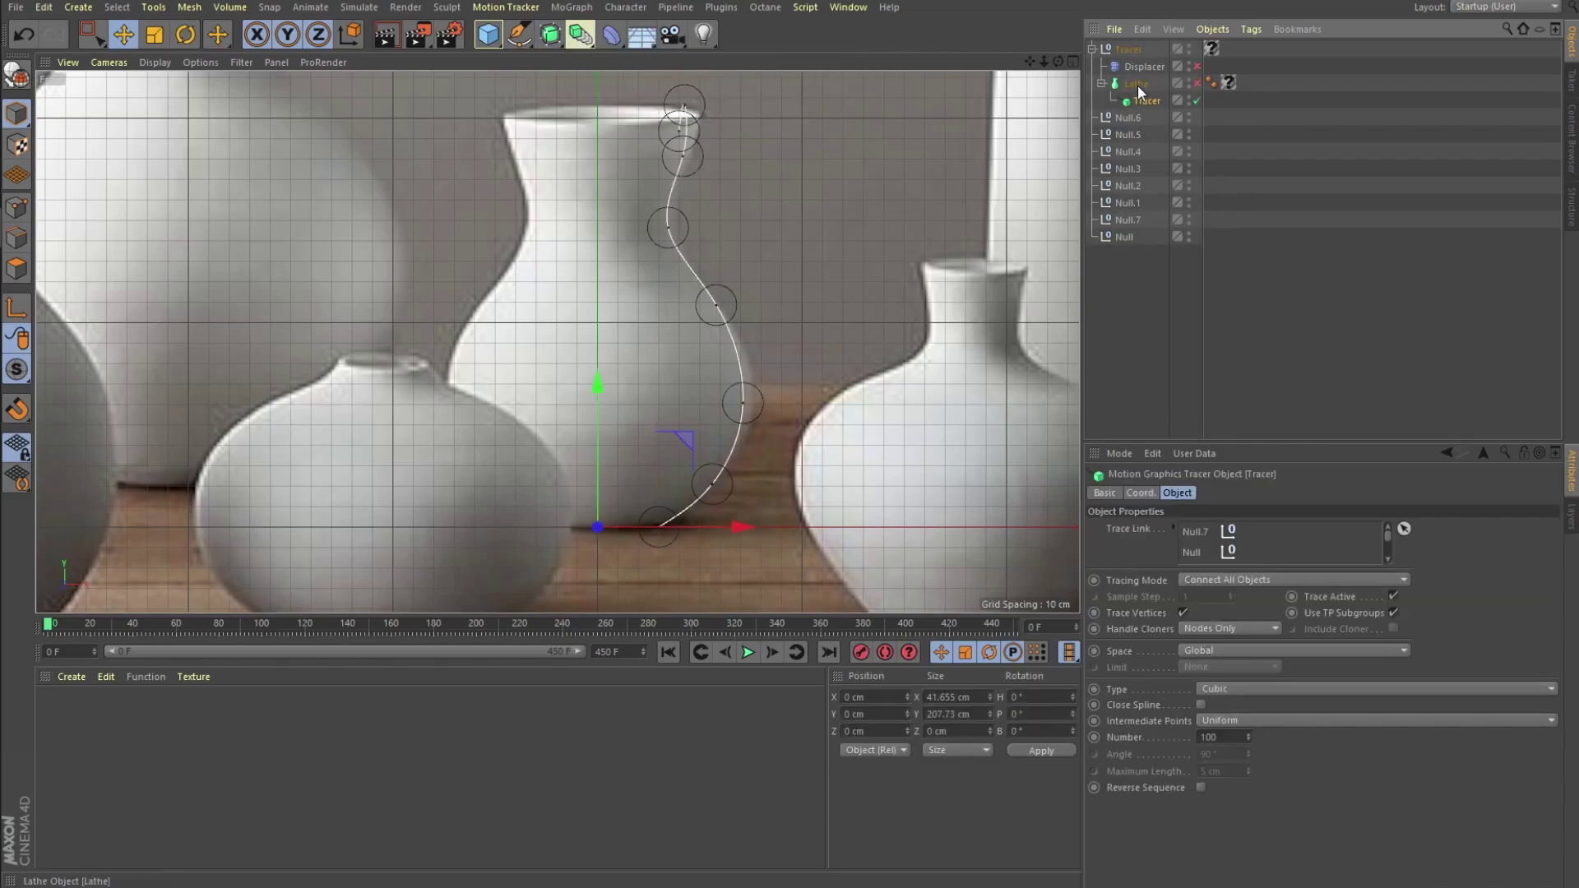
{"action": "middle_click", "coordinate": [737, 262]}
{"action": "middle_click", "coordinate": [330, 239]}
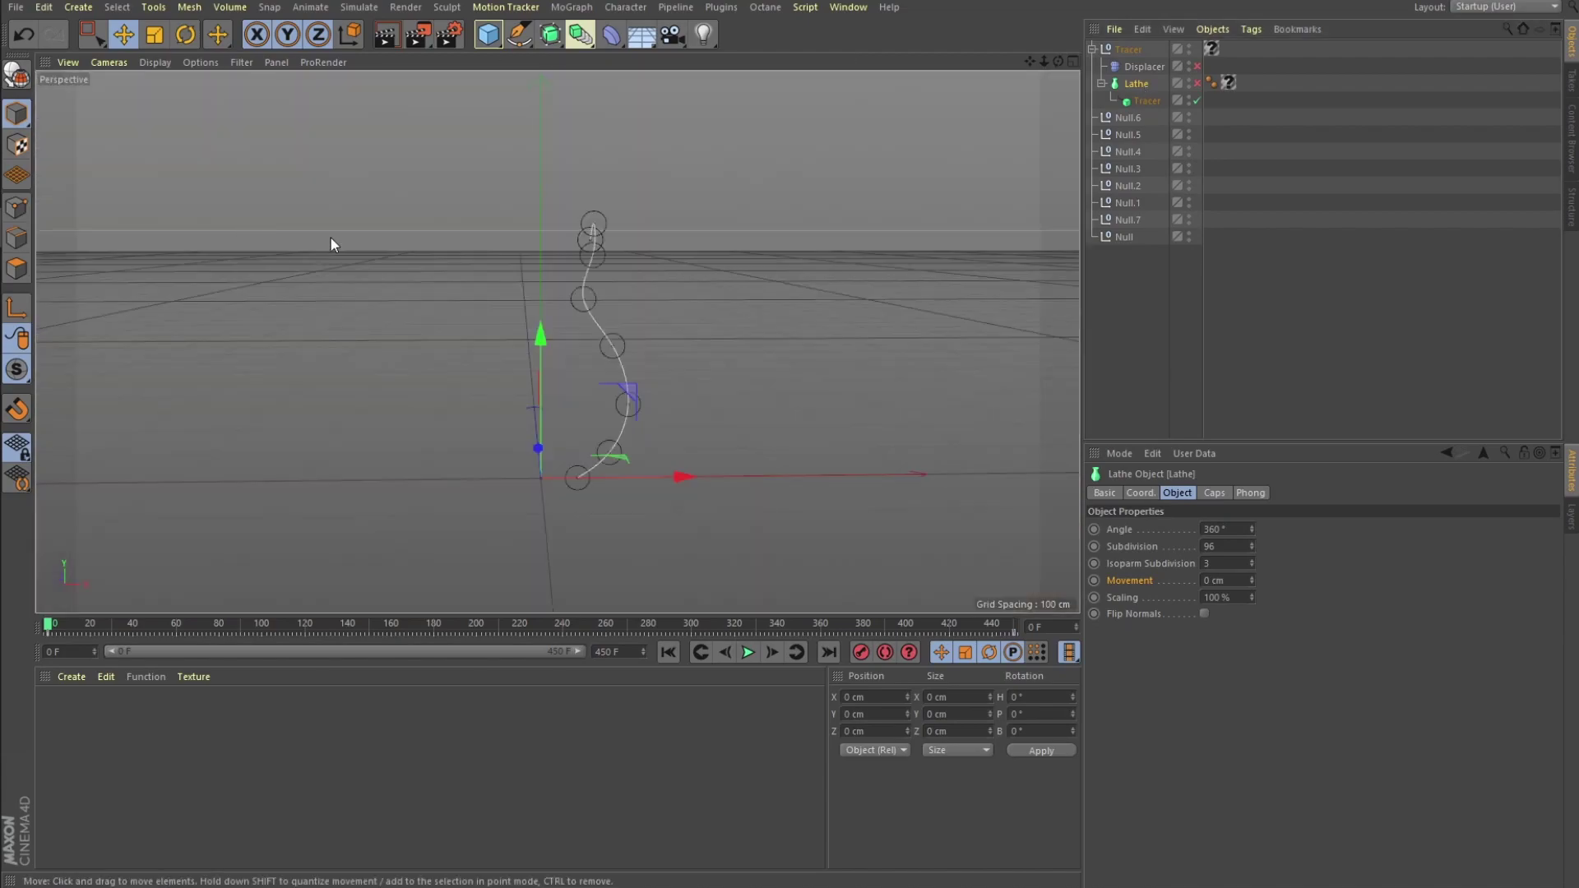
{"action": "left_click", "coordinate": [1195, 82]}
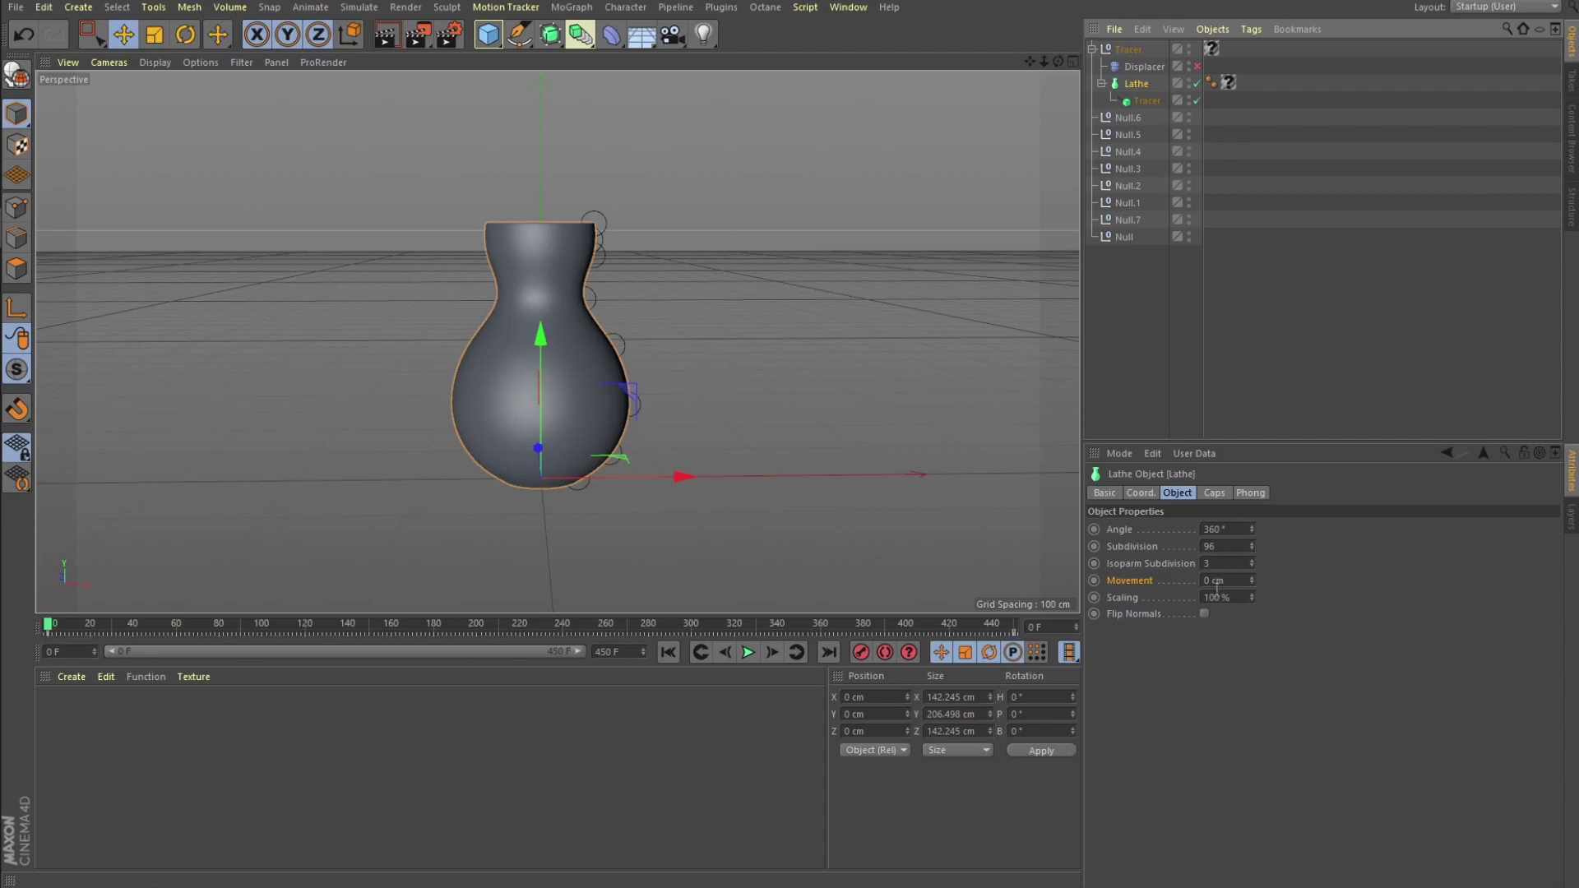
Review the Lathe's caps and object settings, and set the perspective view's display to shading with wireframe lines.
{"action": "left_click", "coordinate": [1213, 494]}
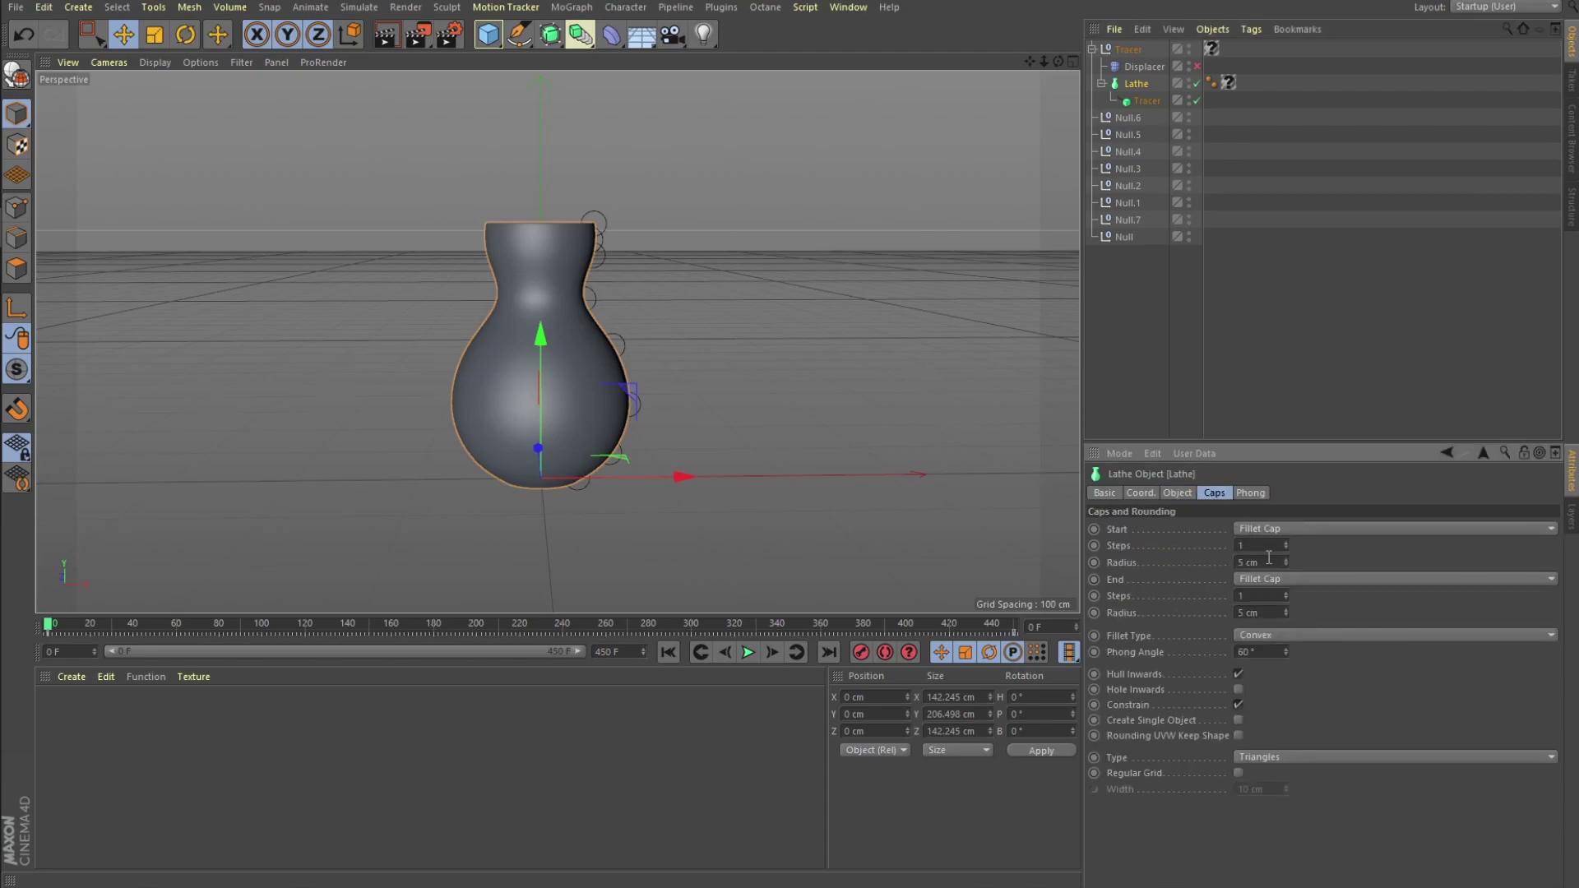
{"action": "left_click", "coordinate": [1178, 492]}
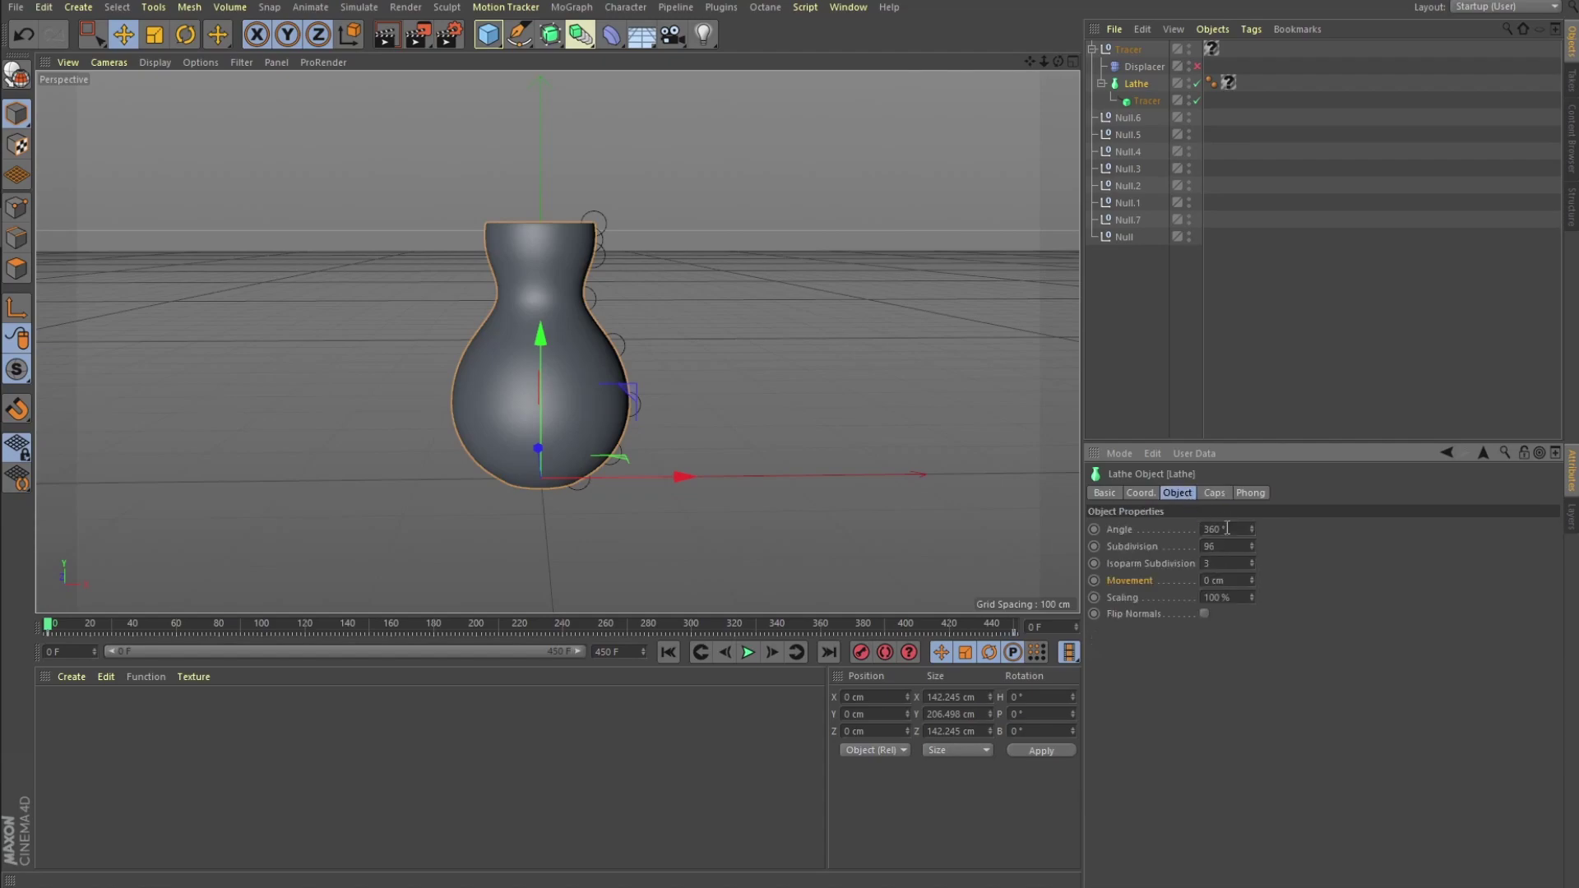
{"action": "left_click", "coordinate": [151, 65]}
{"action": "left_click", "coordinate": [181, 97]}
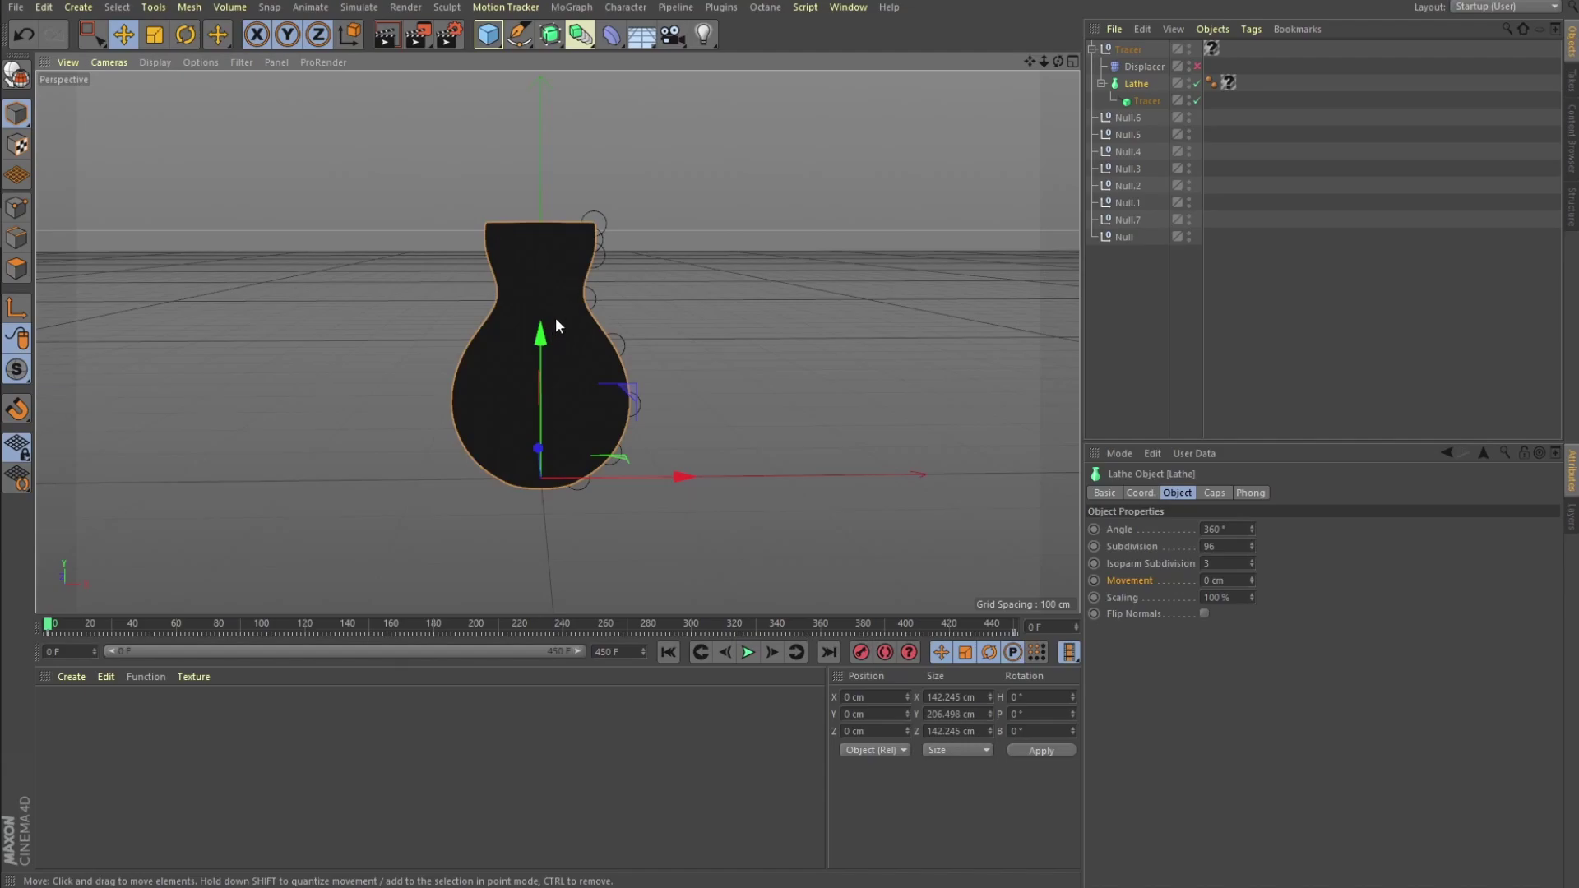
Enable the Displacer on the vase and set the perspective view's display to Gouraud Shading.
{"action": "scroll", "coordinate": [536, 274], "scroll_direction": "up", "scroll_amount": 5}
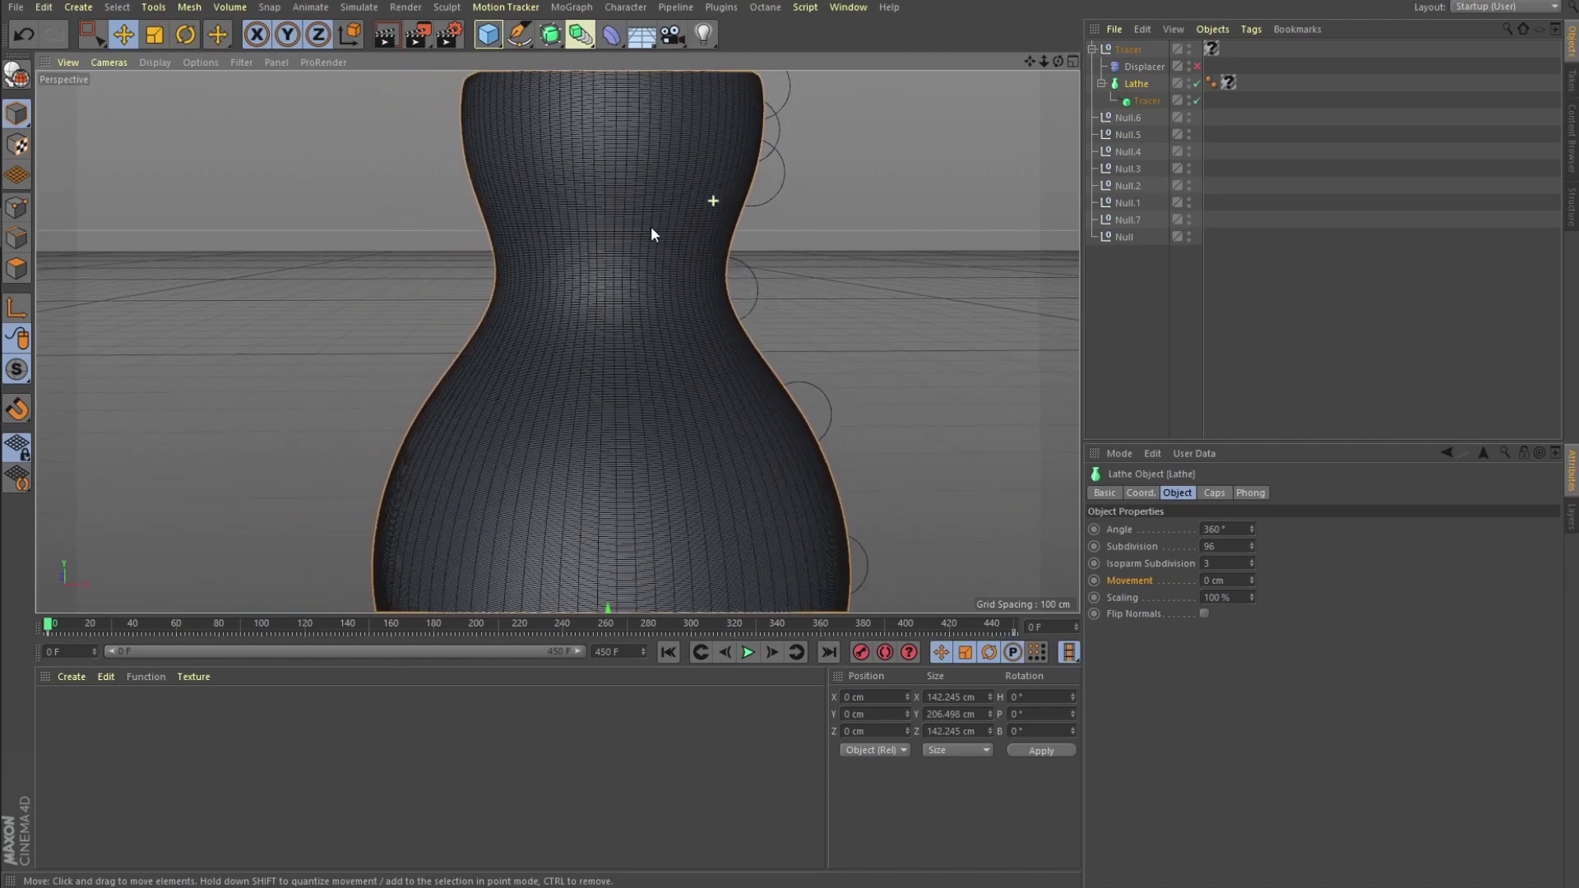
{"action": "scroll", "coordinate": [651, 227], "scroll_direction": "down", "scroll_amount": 5}
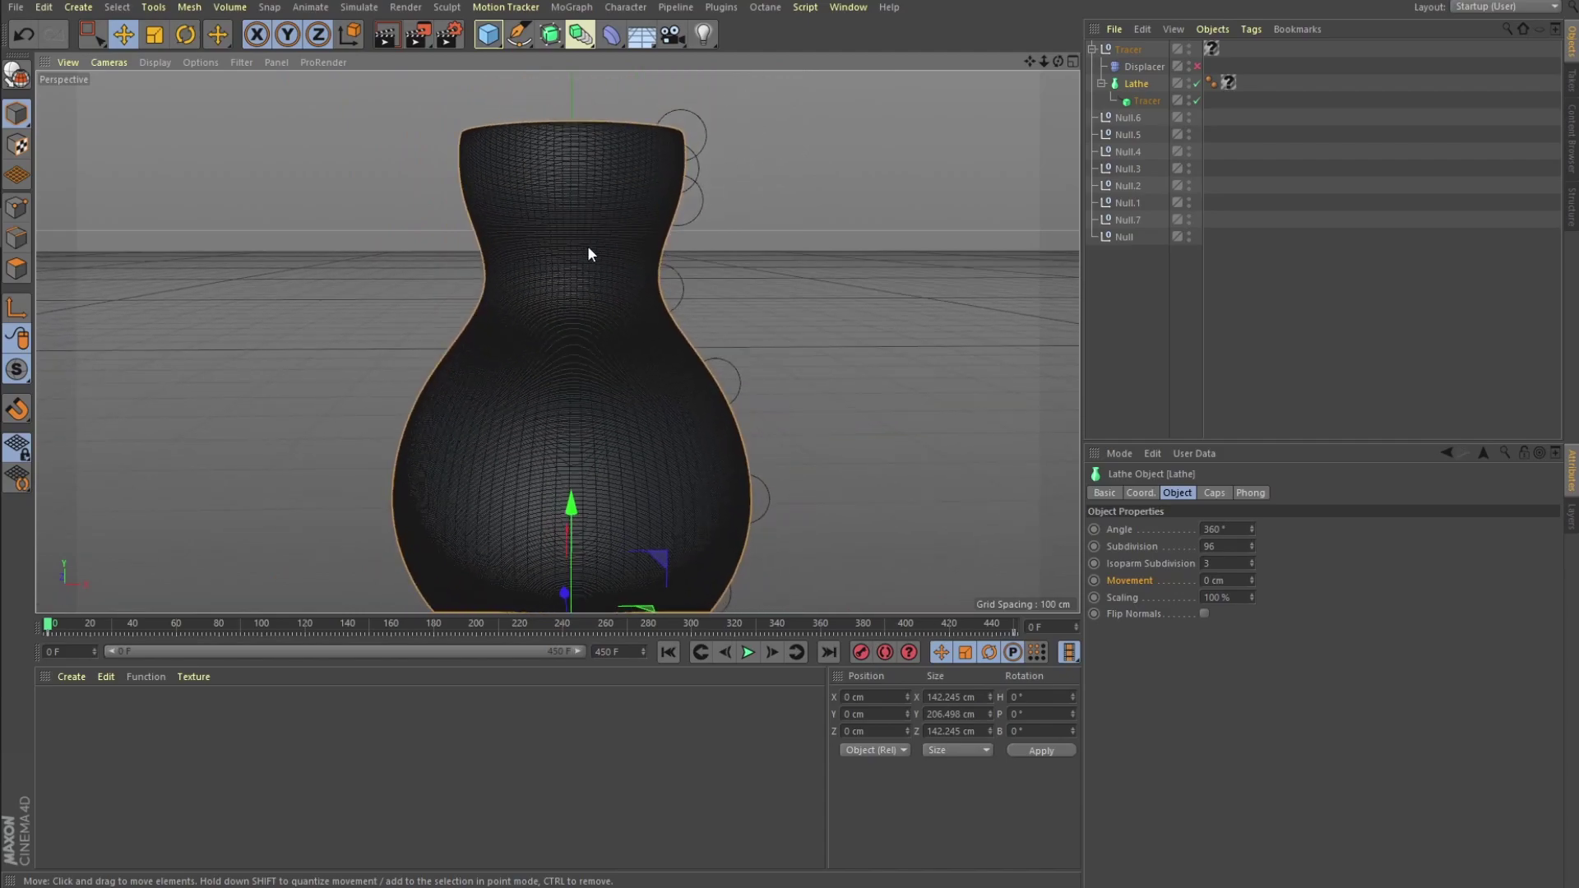
{"action": "left_click", "coordinate": [1144, 66]}
{"action": "left_click", "coordinate": [1196, 66]}
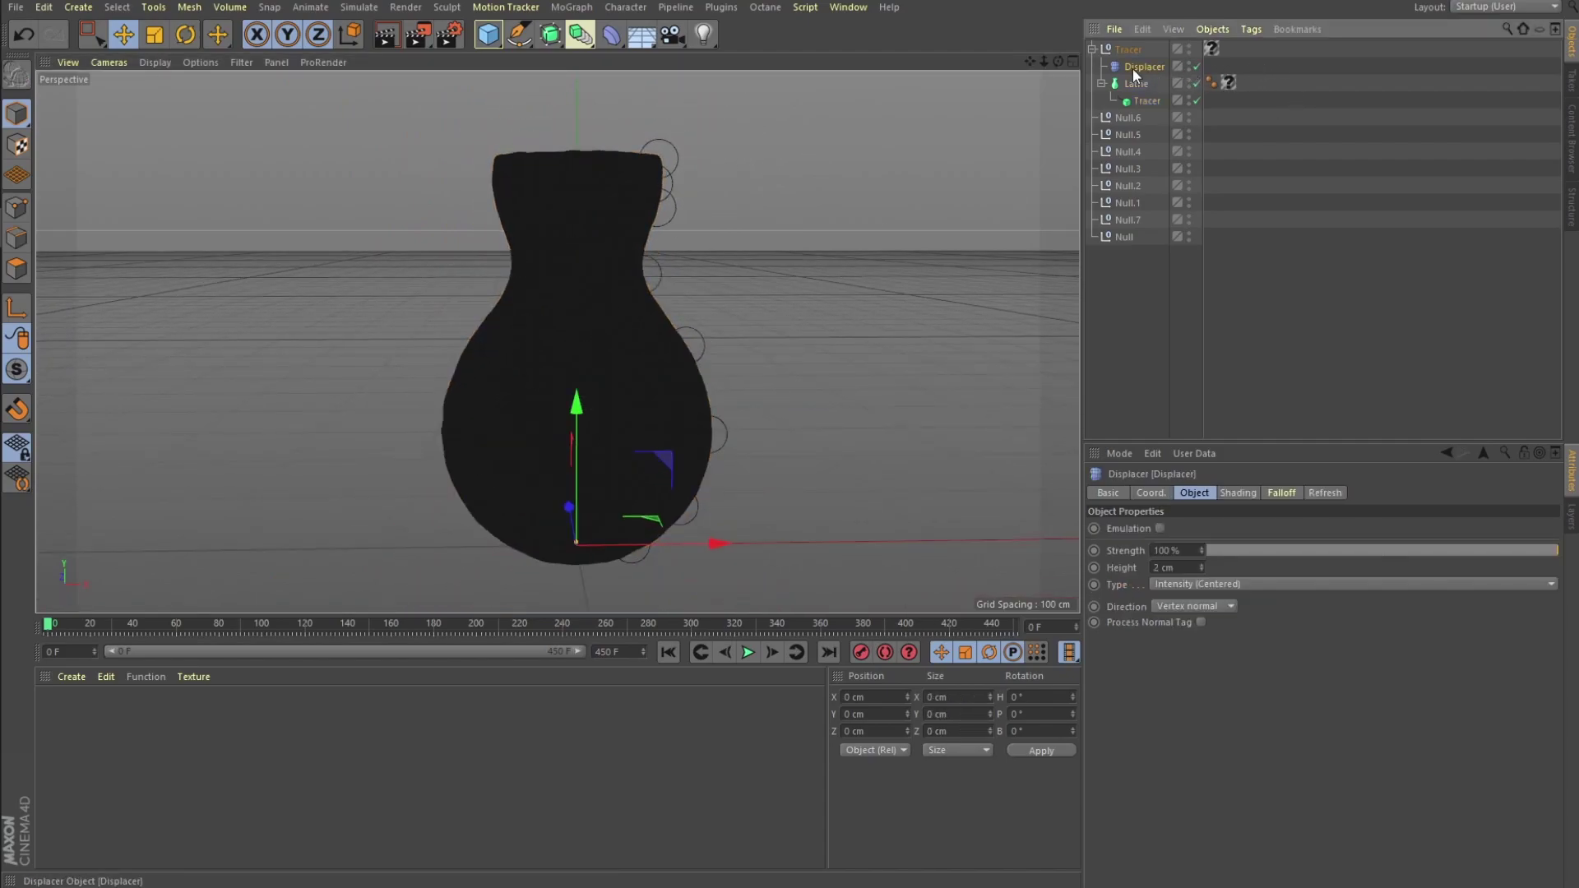
{"action": "left_click", "coordinate": [164, 61]}
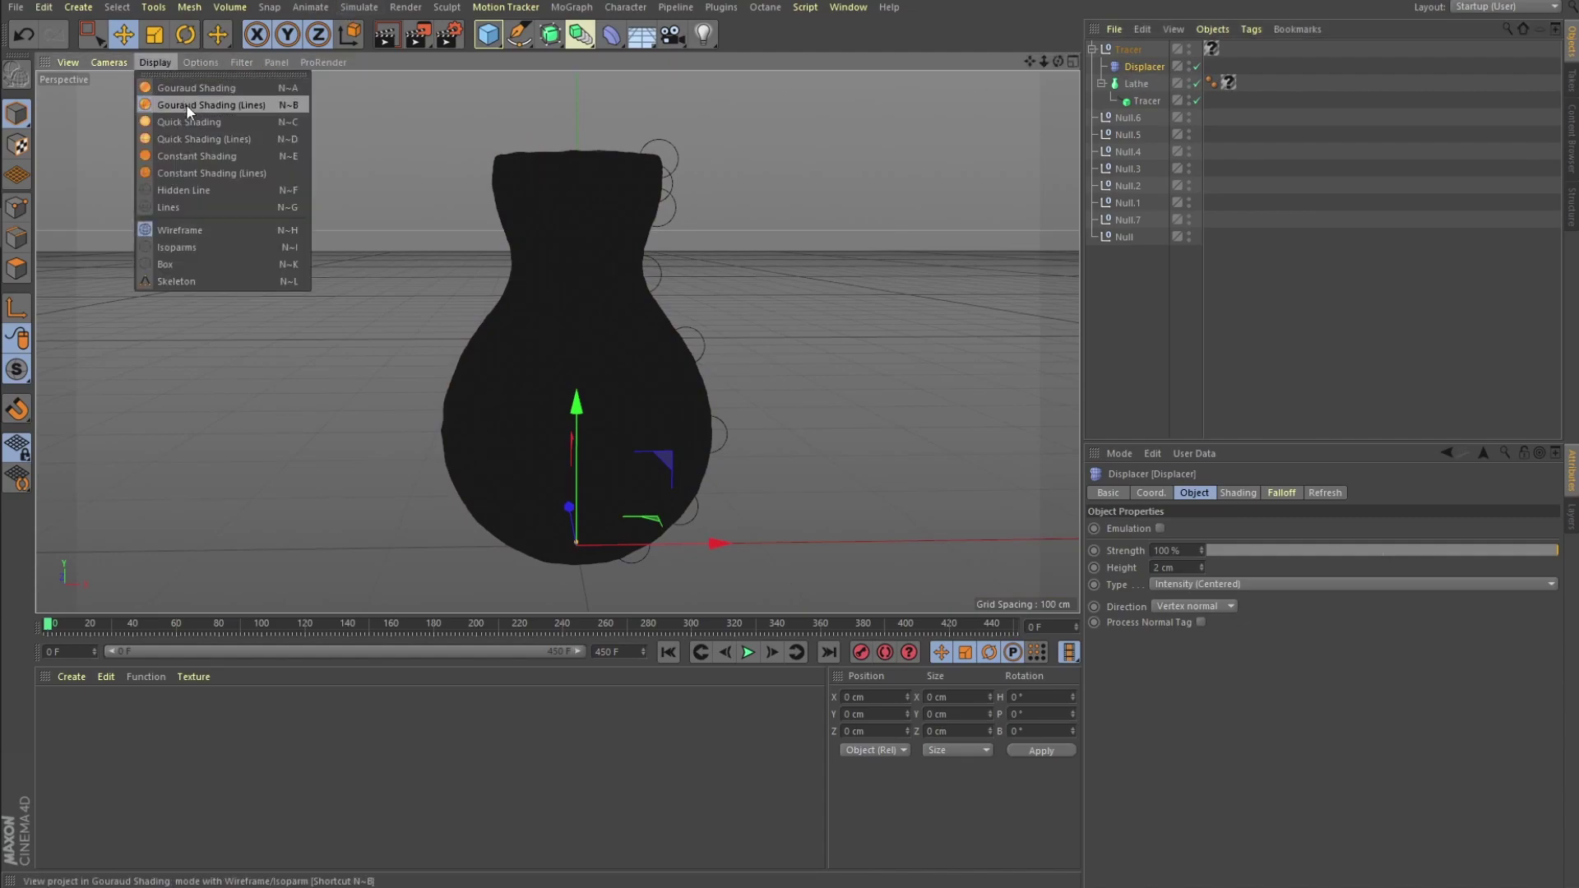
{"action": "left_click", "coordinate": [192, 93]}
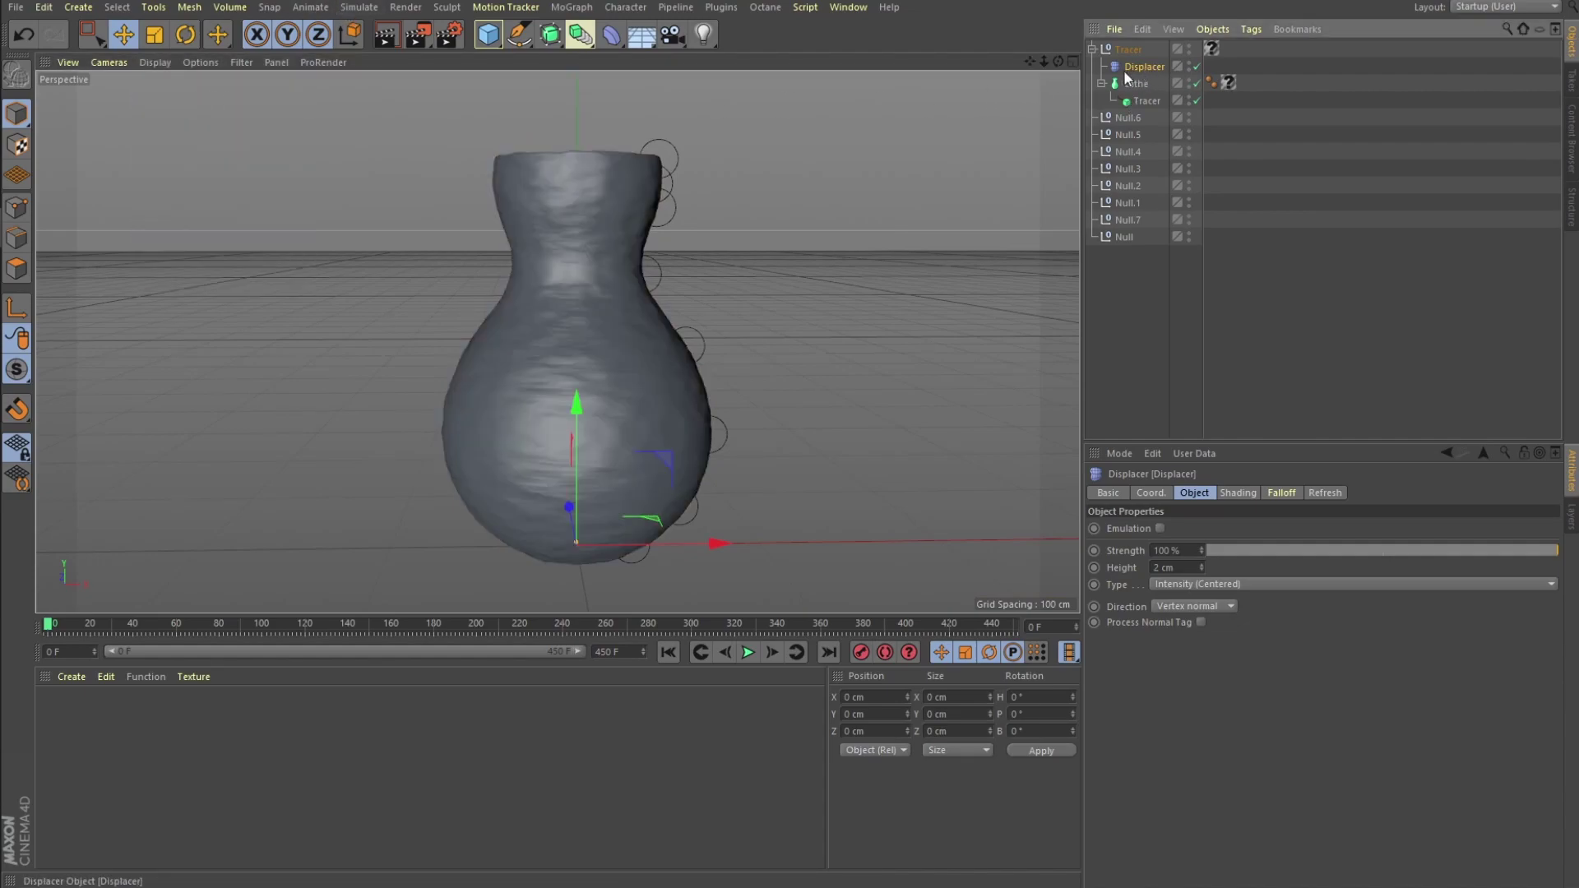
Examine how the Displacer and the Lathe with its nested Tracer are grouped under the parent Tracer null.
{"action": "left_click", "coordinate": [1101, 83]}
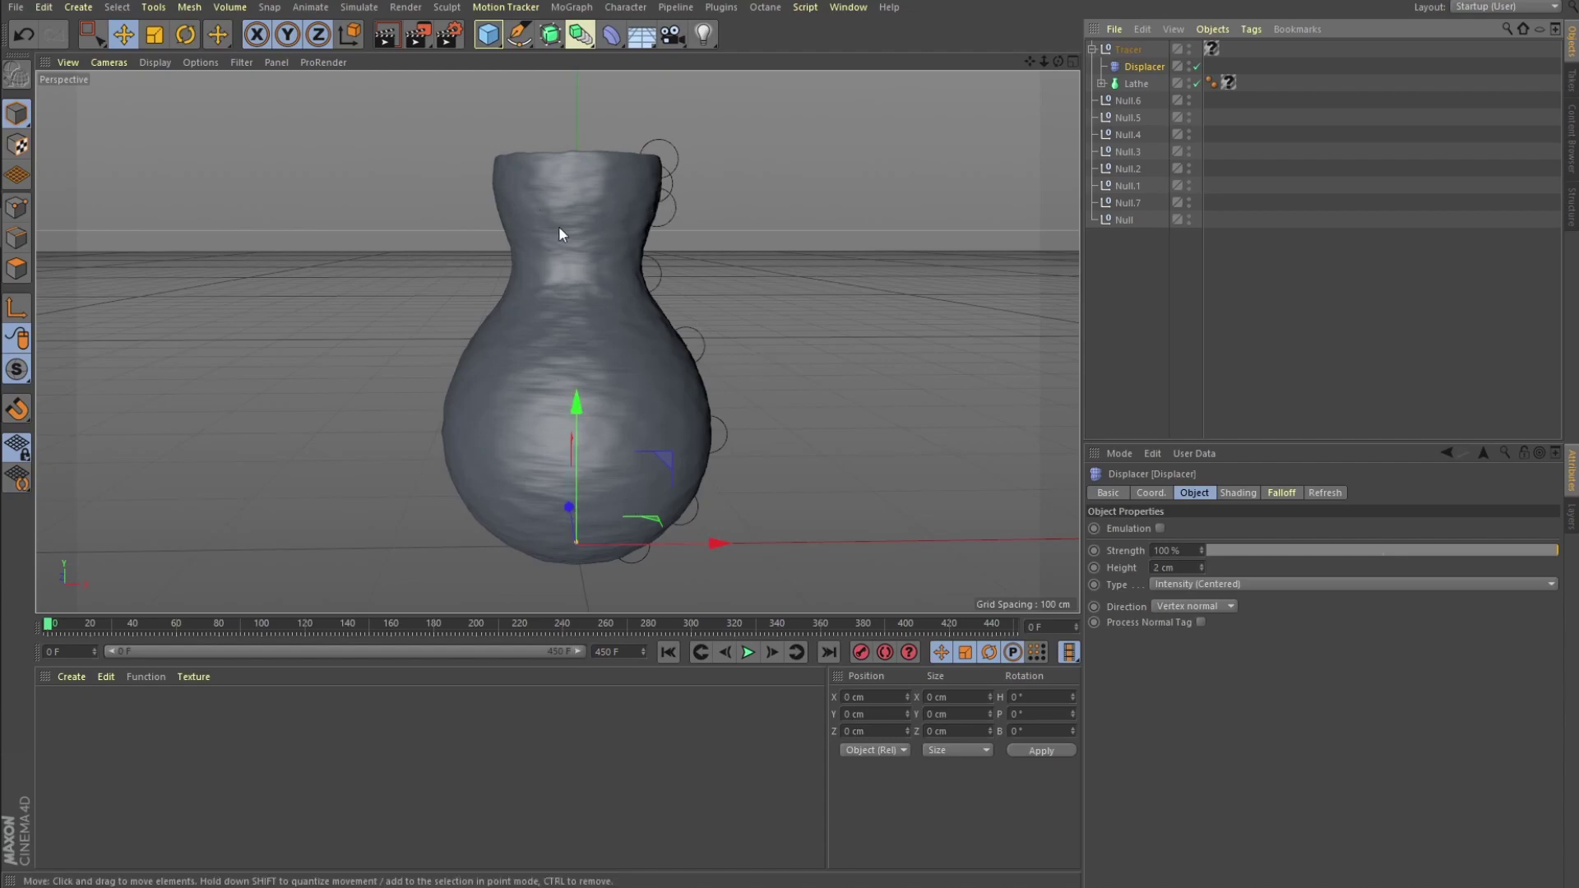
{"action": "left_click", "coordinate": [1101, 83]}
{"action": "left_click", "coordinate": [1147, 100]}
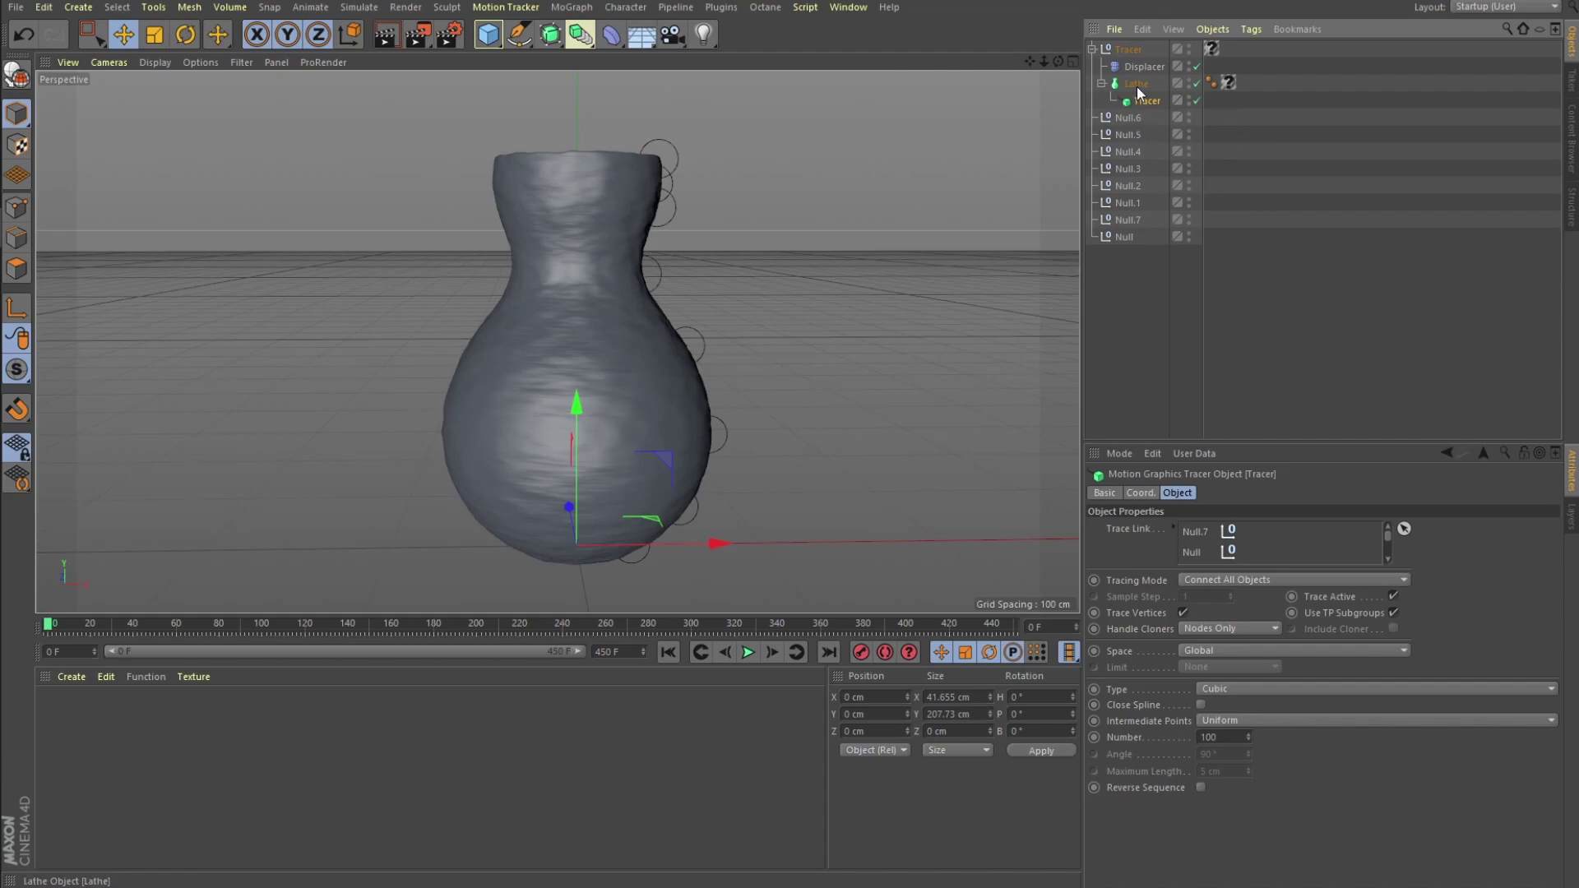
{"action": "left_click", "coordinate": [1137, 85]}
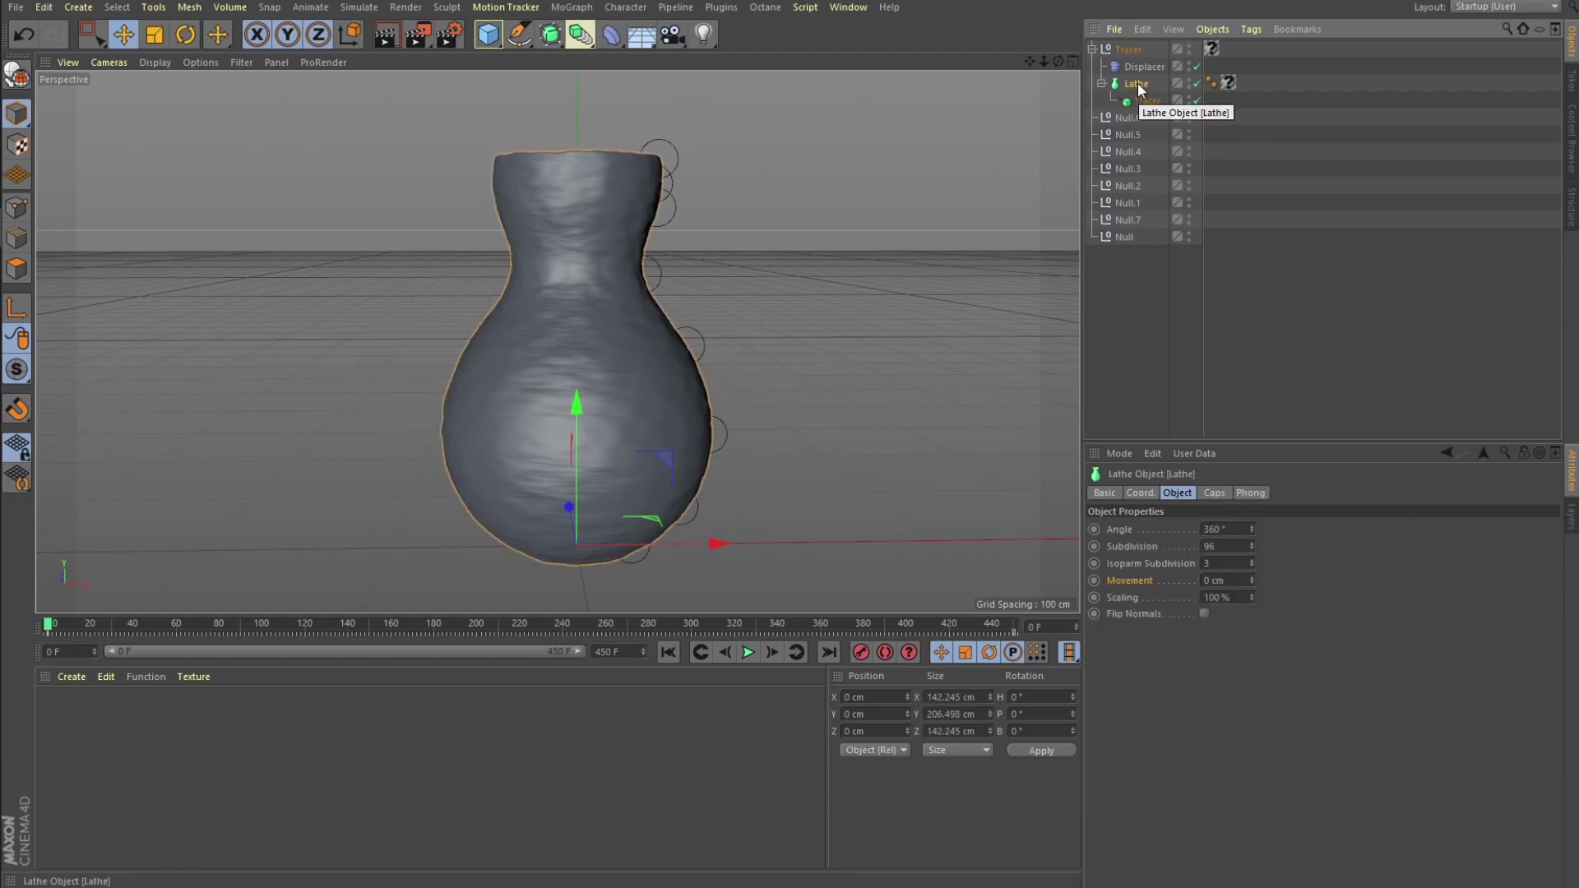
{"action": "left_click", "coordinate": [1101, 83]}
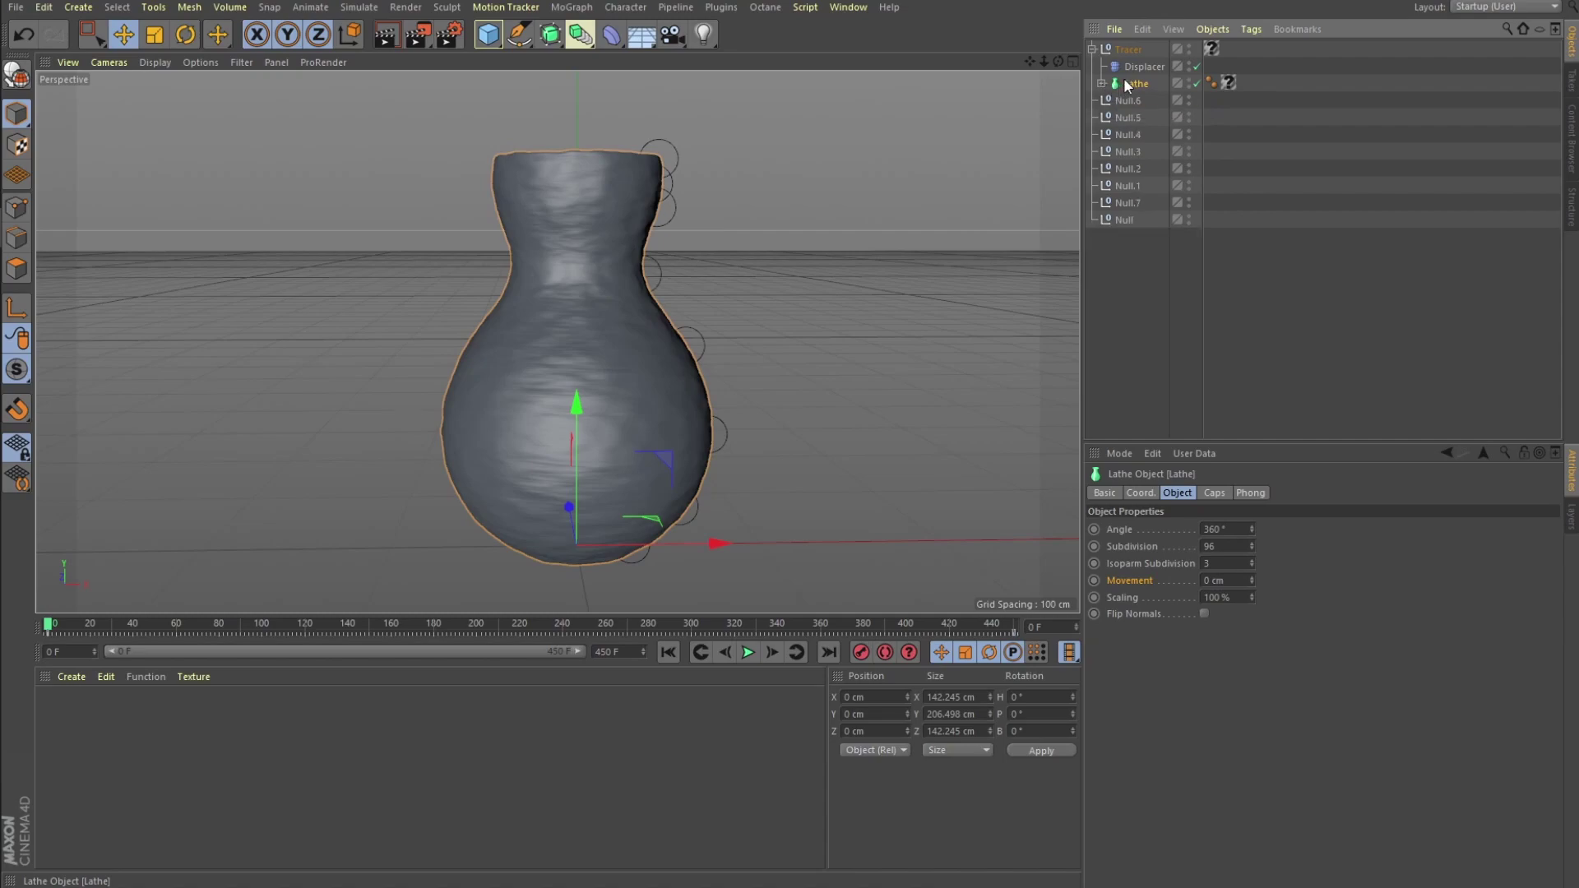
{"action": "left_click", "coordinate": [1142, 67]}
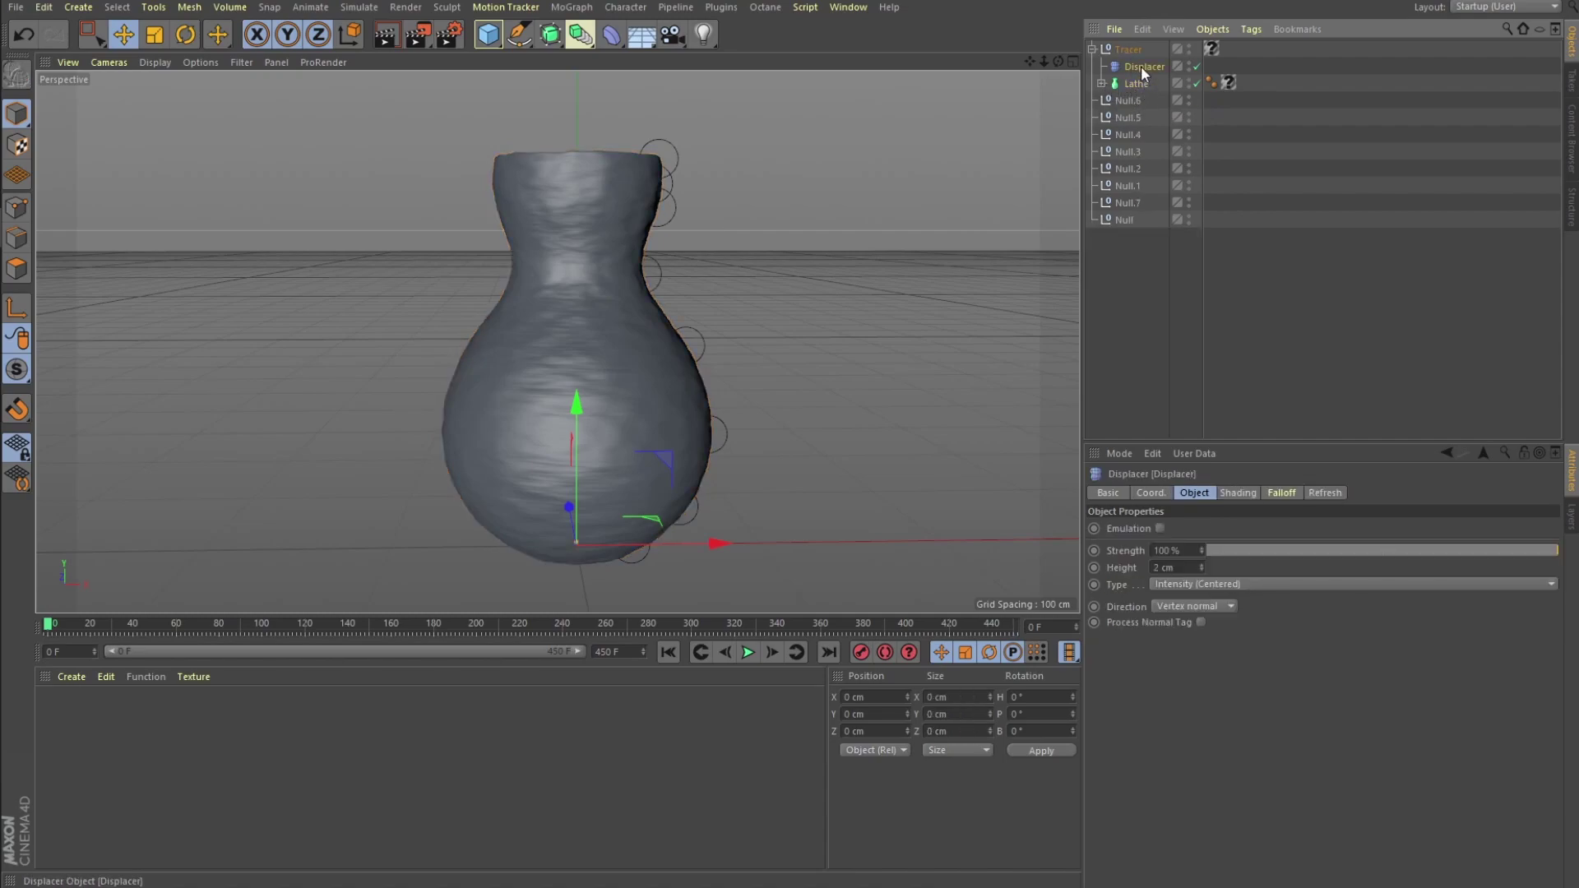
{"action": "left_click", "coordinate": [1130, 50]}
{"action": "left_click", "coordinate": [1091, 48]}
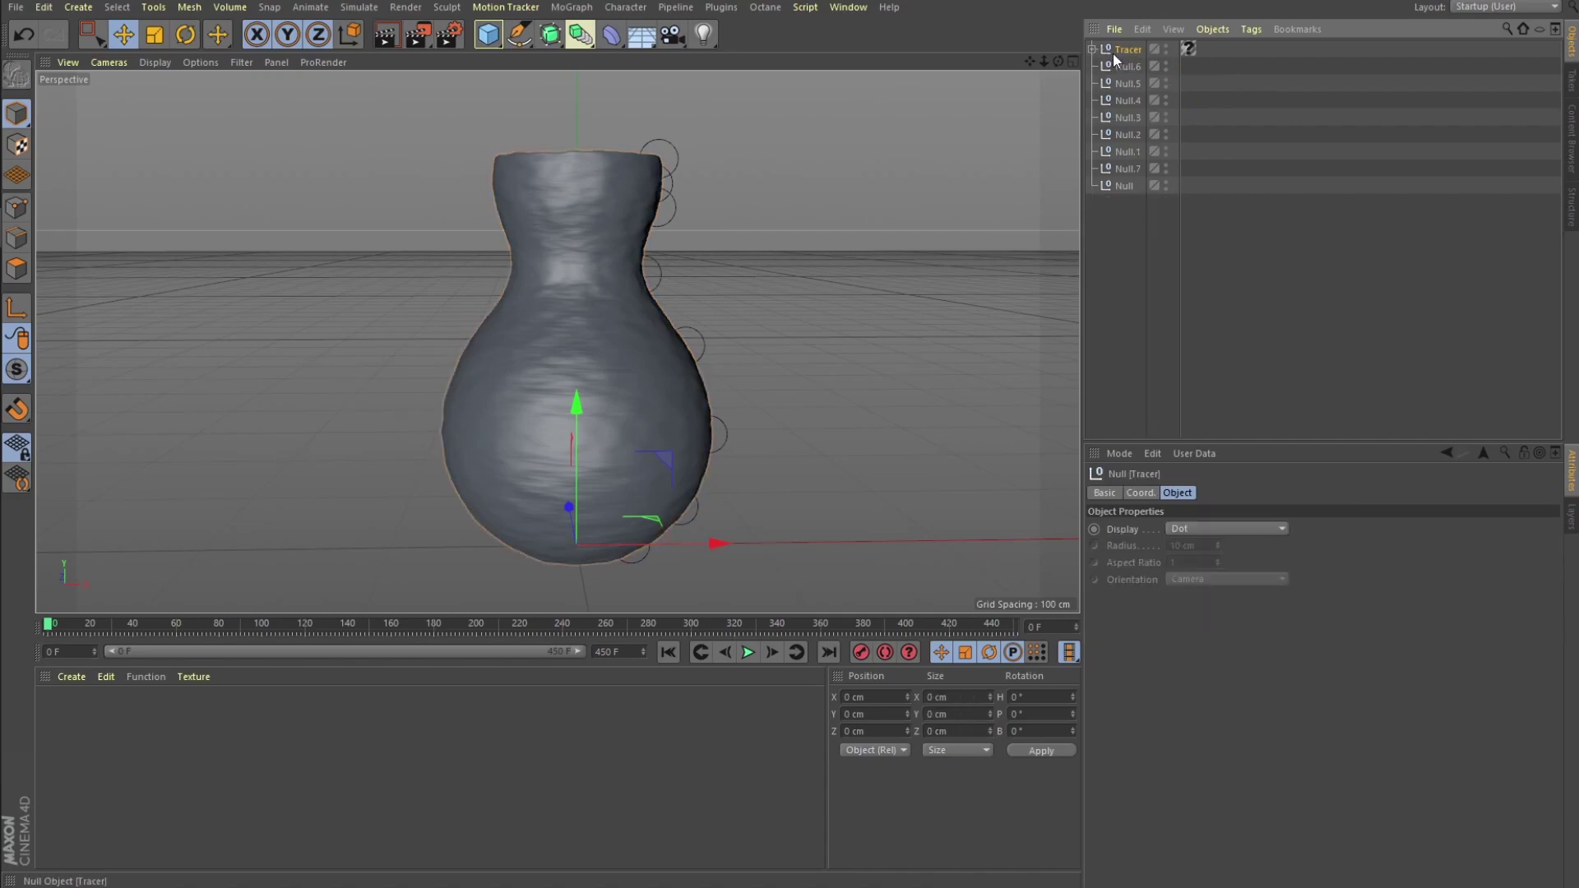
{"action": "left_click", "coordinate": [1093, 48]}
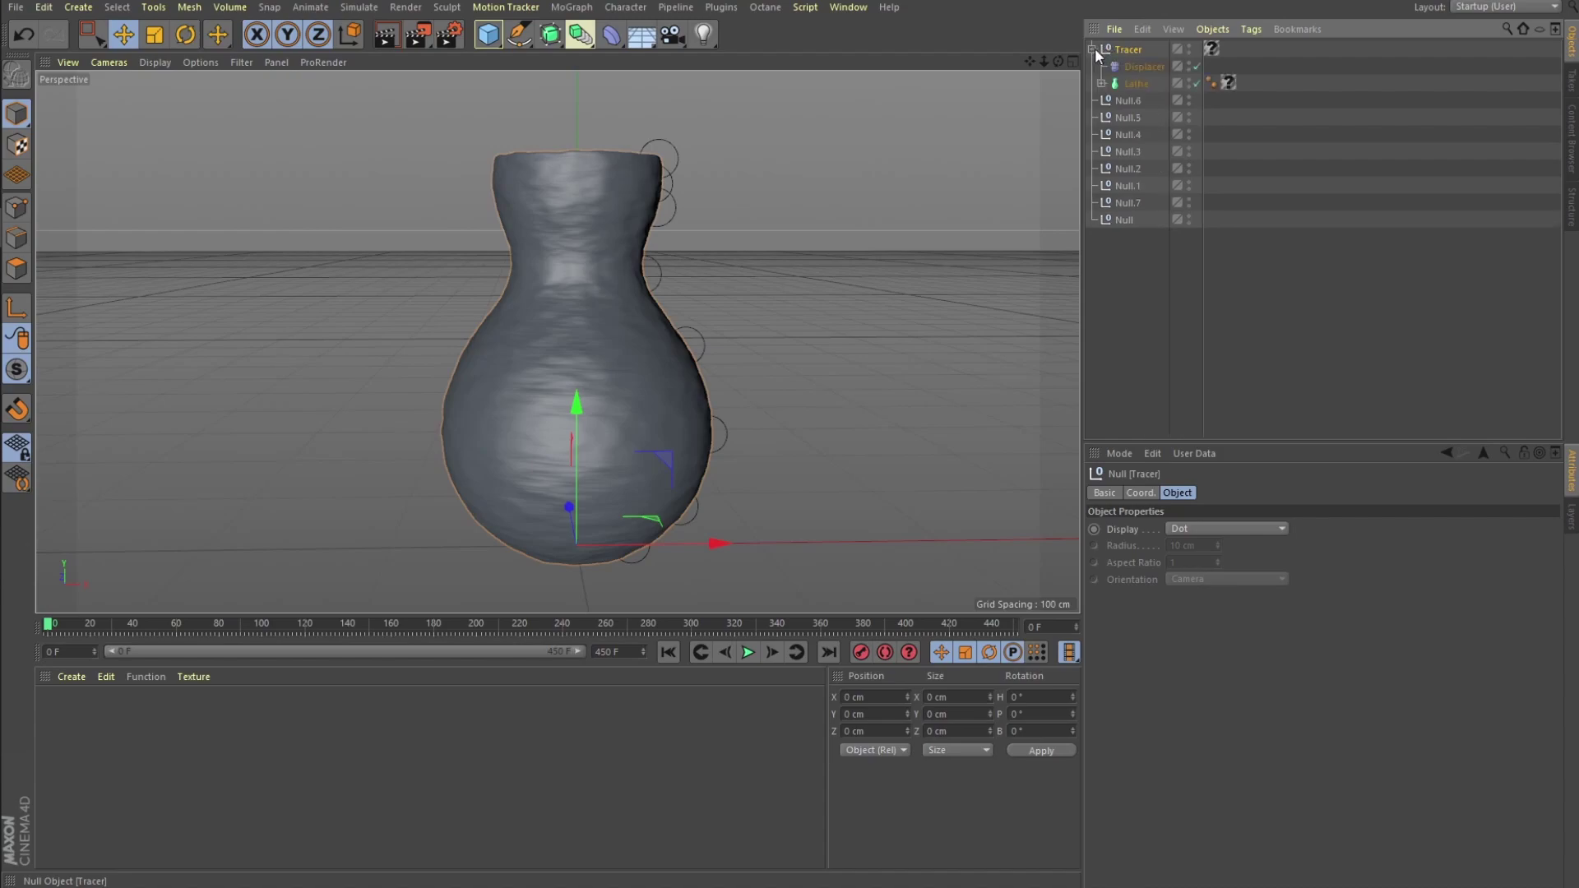
Select the vase outline nulls from Null to Null.6 and play through the timeline to review their animated positions.
{"action": "left_click", "coordinate": [1128, 98]}
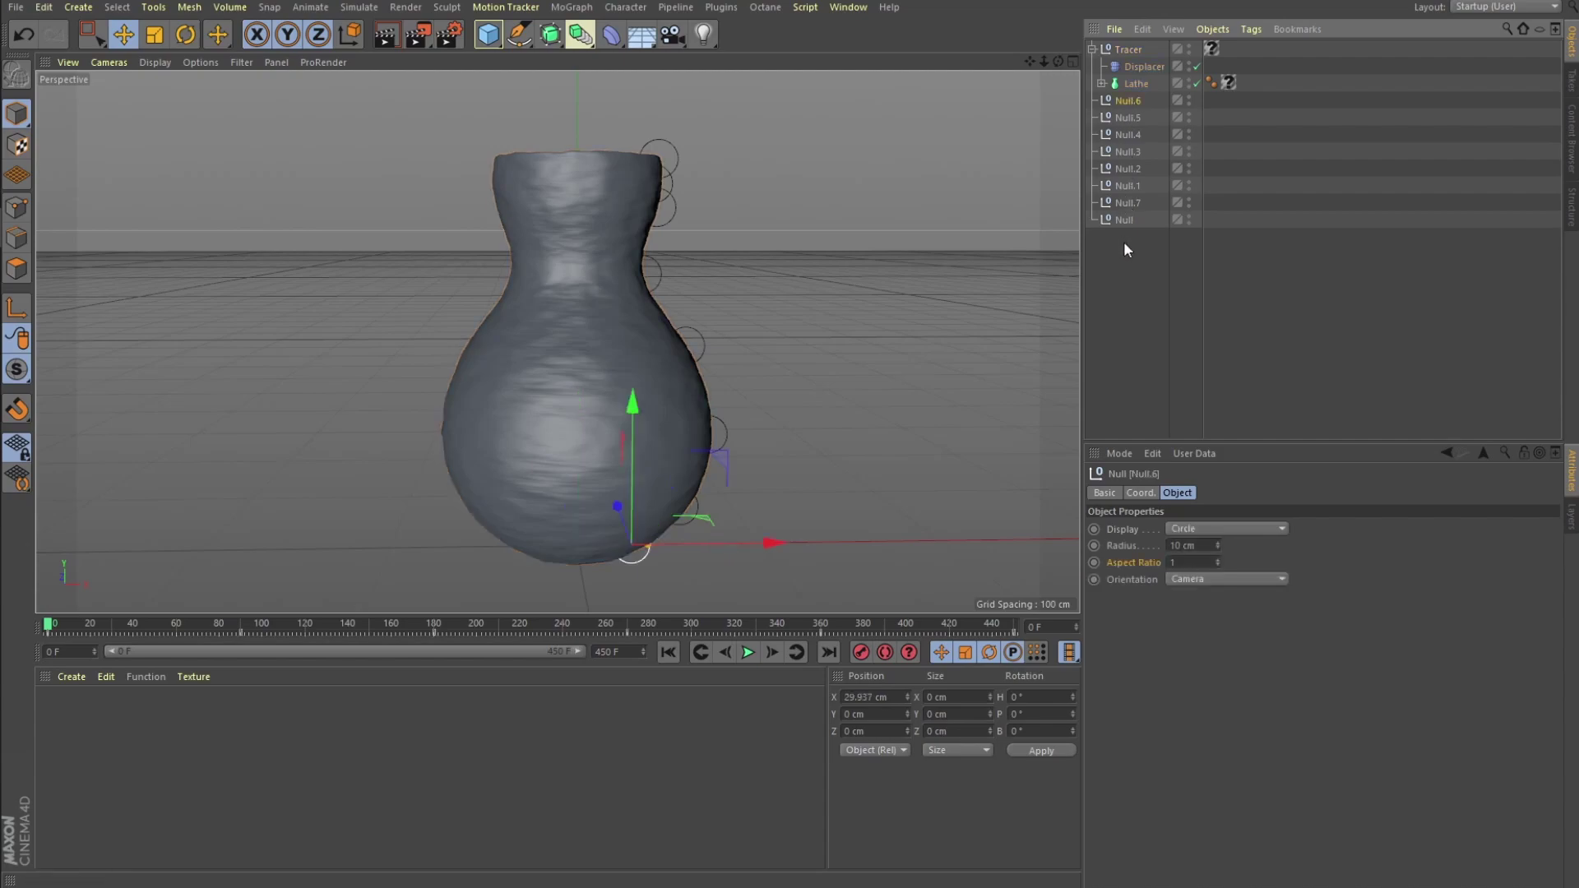
{"action": "left_click", "coordinate": [1123, 239]}
{"action": "left_click_drag", "start_coordinate": [1125, 237], "coordinate": [1131, 104]}
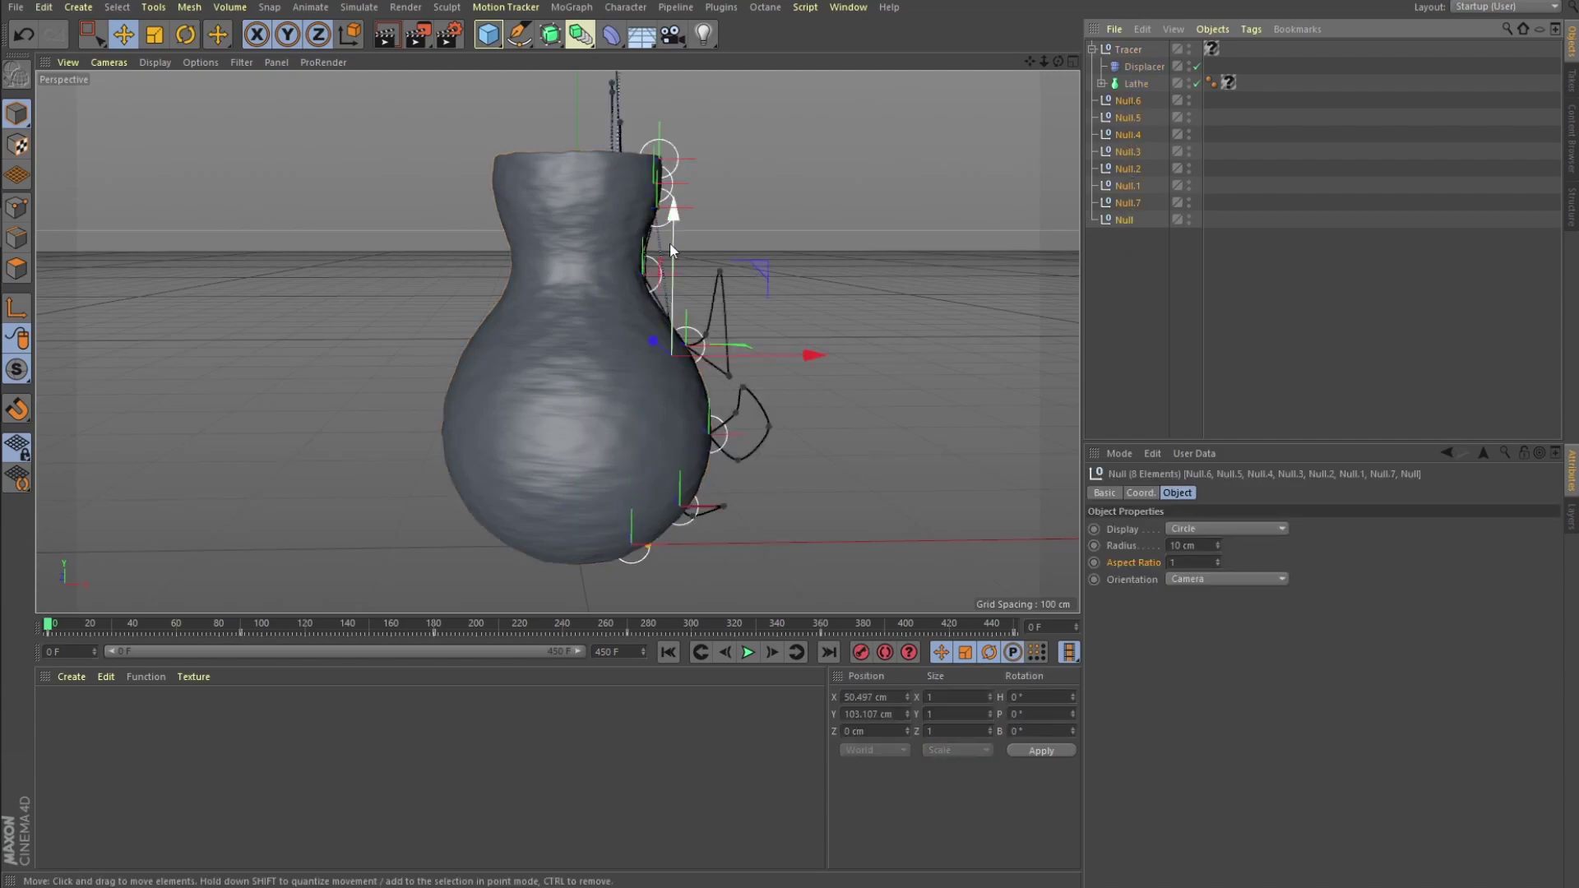
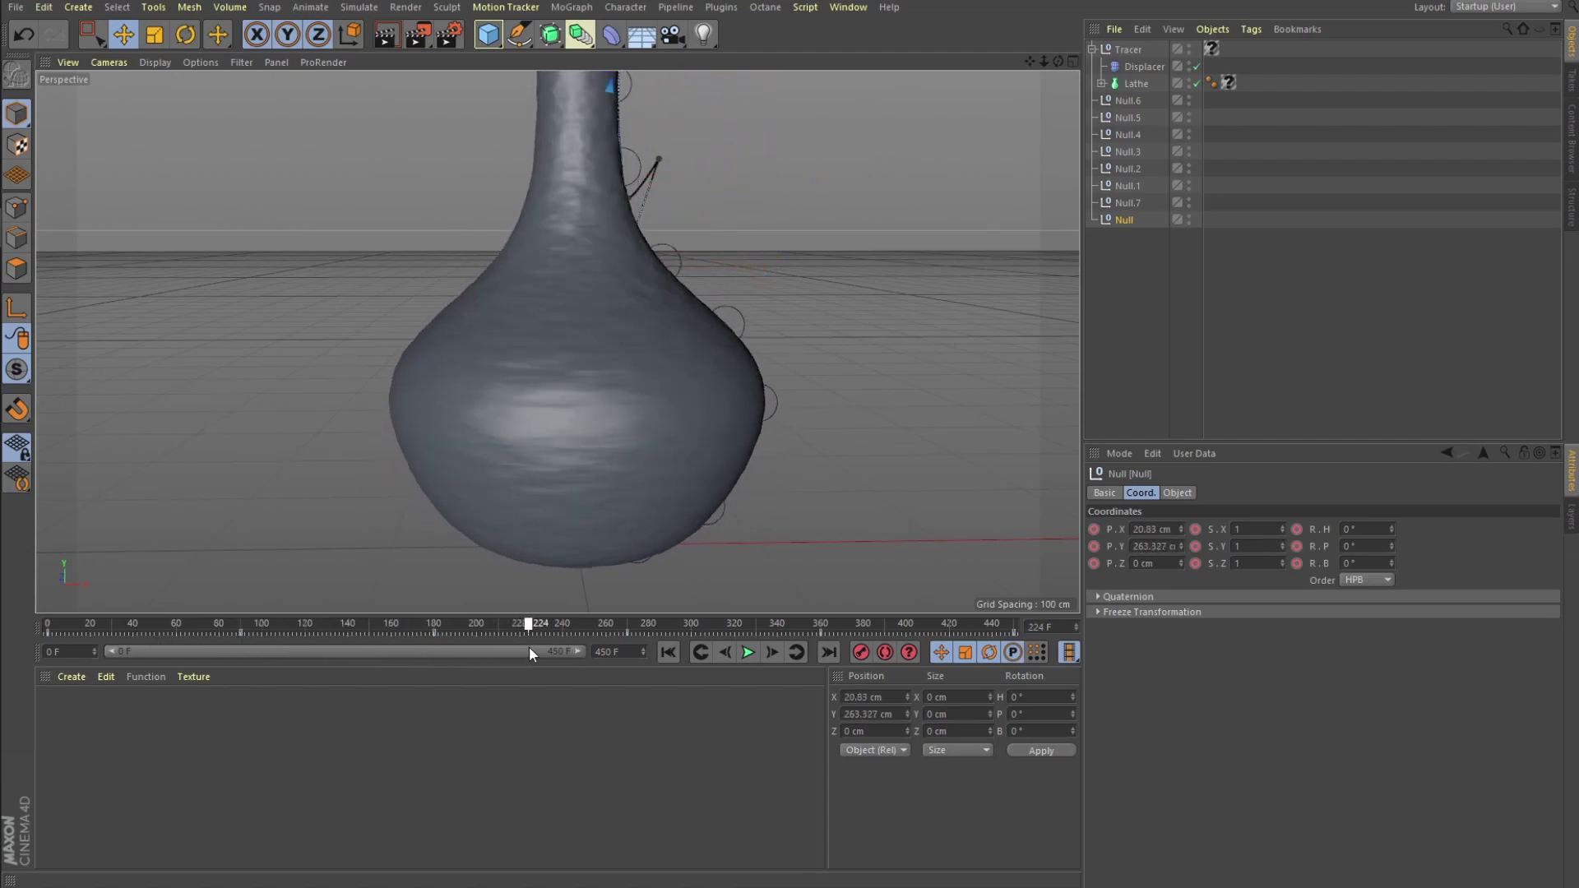
{"action": "middle_click_drag", "start_coordinate": [686, 372], "coordinate": [643, 469], "text": "alt"}
{"action": "left_click_drag", "start_coordinate": [654, 640], "coordinate": [1008, 627]}
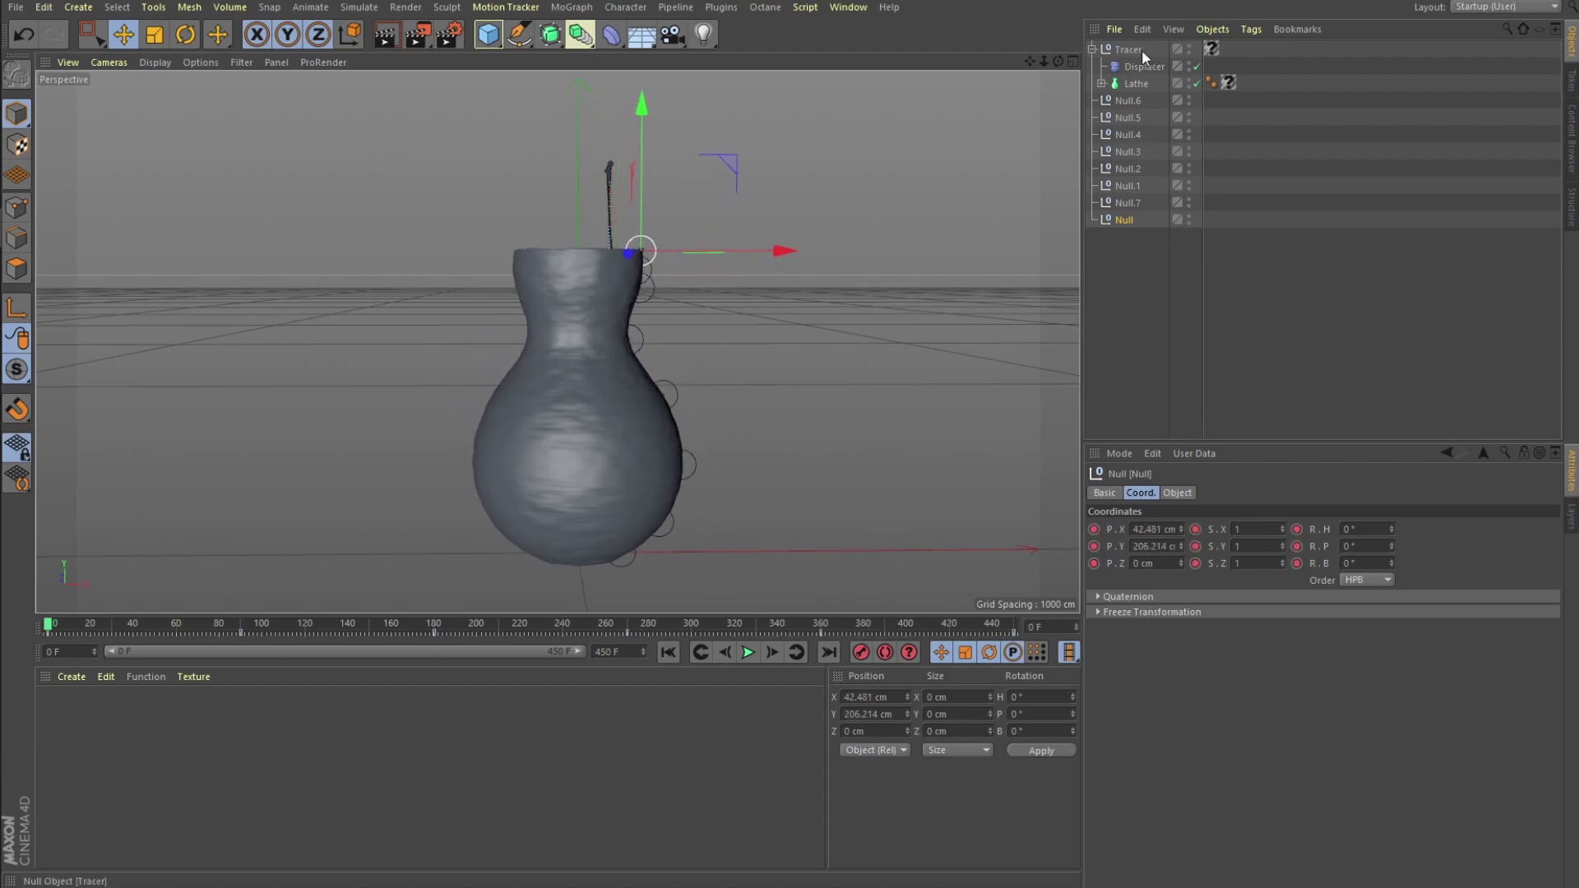
{"action": "key", "text": "shift+f"}
Review the Lathe's keyframed heading rotation across the timeline from frame 0 to frame 450.
{"action": "left_click", "coordinate": [1137, 82]}
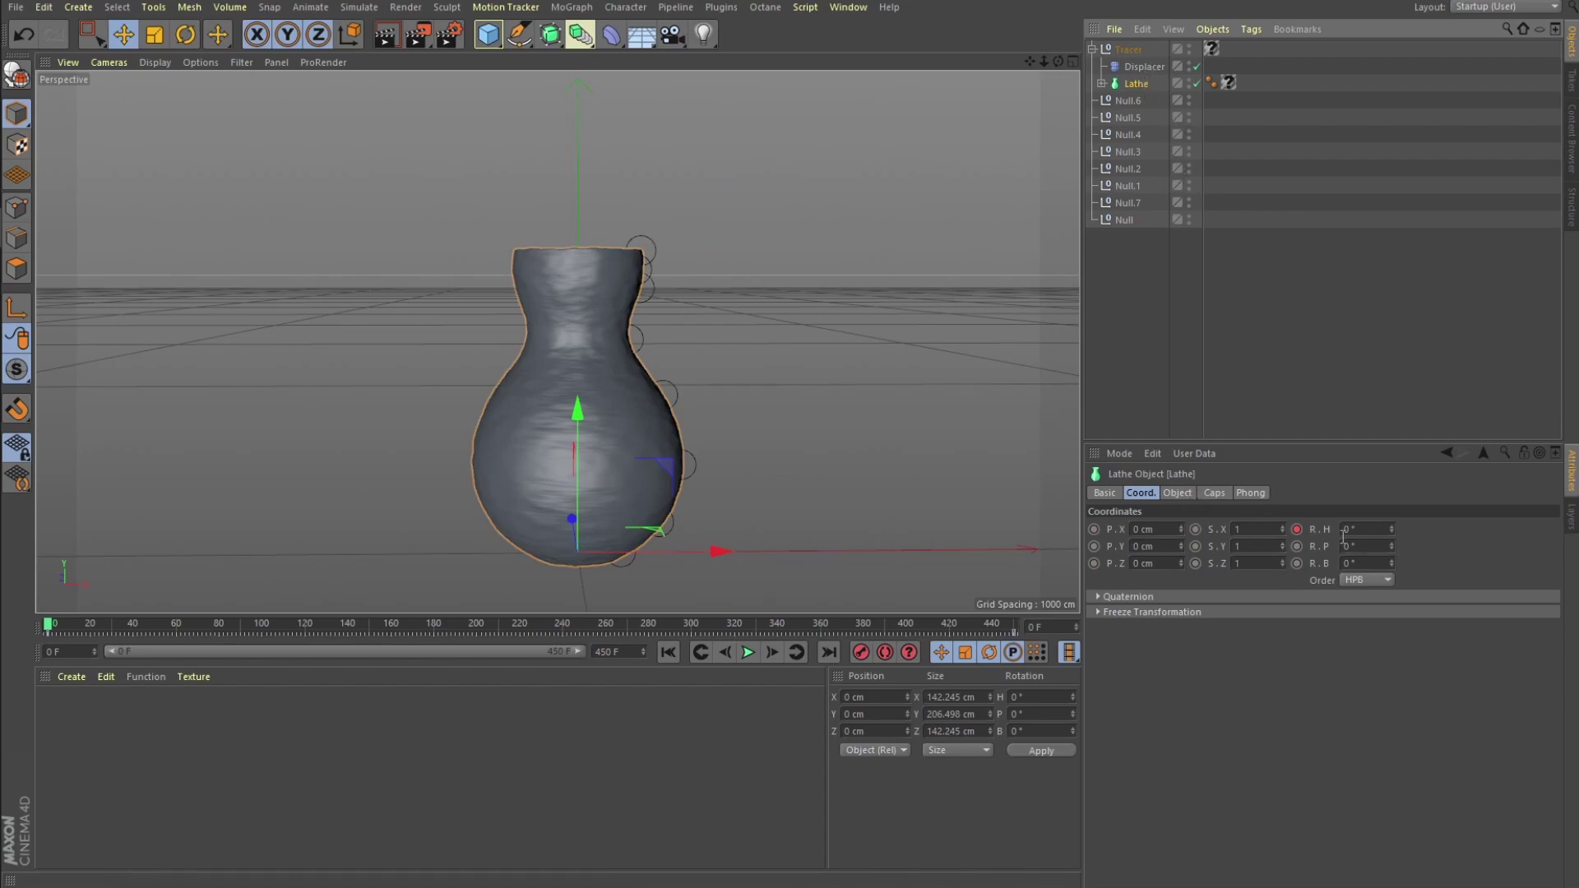
{"action": "left_click_drag", "start_coordinate": [58, 623], "coordinate": [1019, 628]}
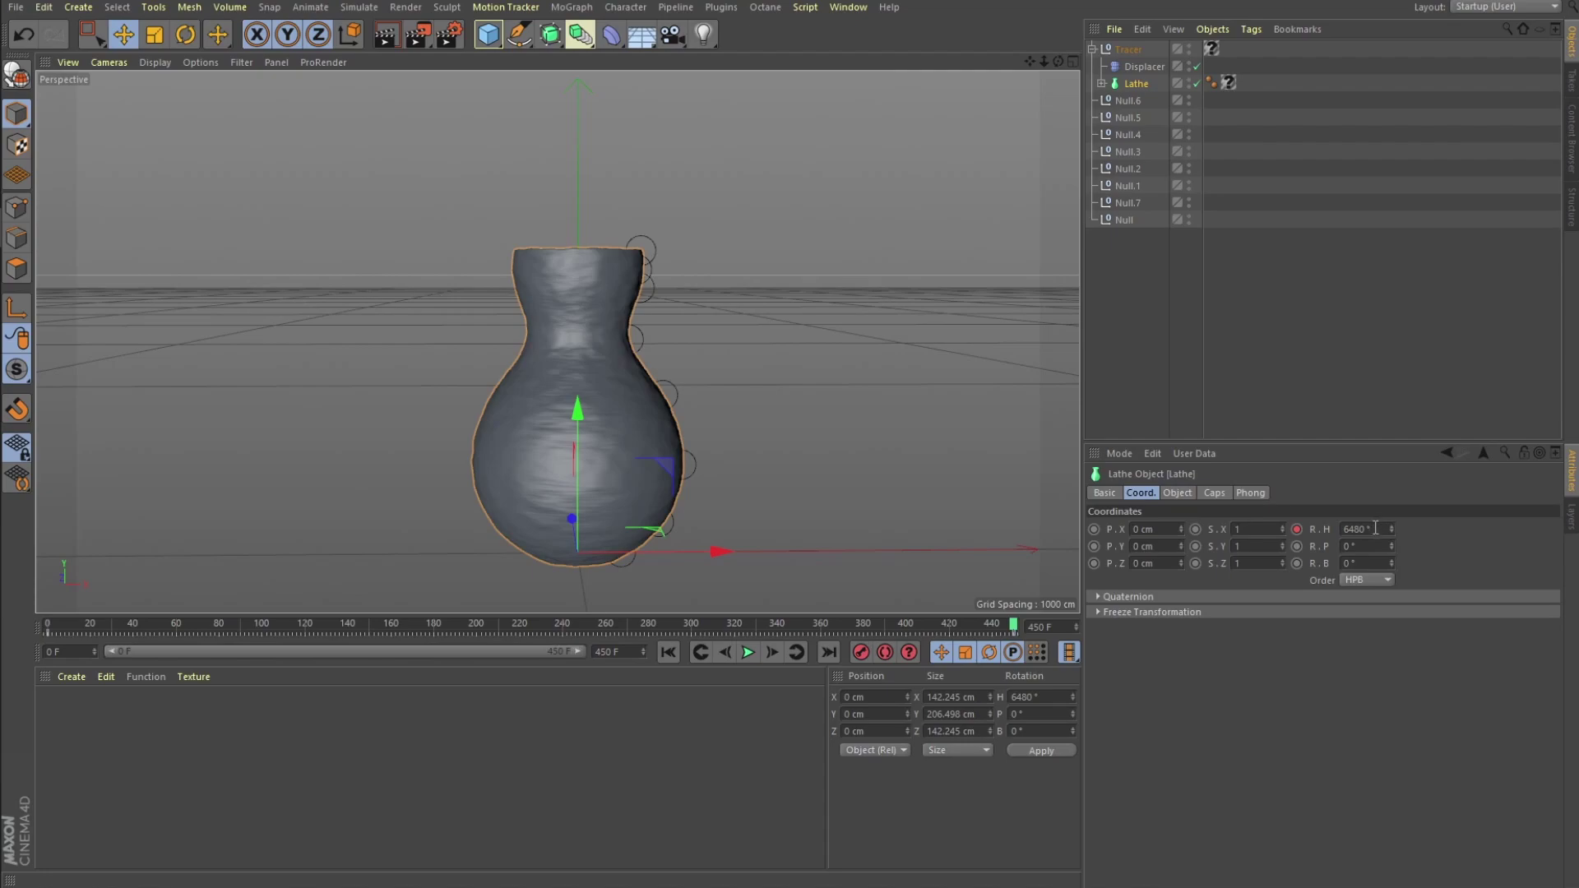
{"action": "left_click_drag", "start_coordinate": [1012, 615], "coordinate": [177, 640]}
{"action": "mouse_move", "coordinate": [996, 651]}
{"action": "left_mouse_down"}
{"action": "mouse_move", "coordinate": [816, 640]}
{"action": "mouse_move", "coordinate": [33, 703]}
{"action": "mouse_move", "coordinate": [406, 645]}
{"action": "mouse_move", "coordinate": [1019, 650]}
{"action": "left_mouse_up"}
Examine the Noise shader in the Displacer's shading settings, including its noise type, relative scale, animation speed and contrast.
{"action": "left_click", "coordinate": [1144, 67]}
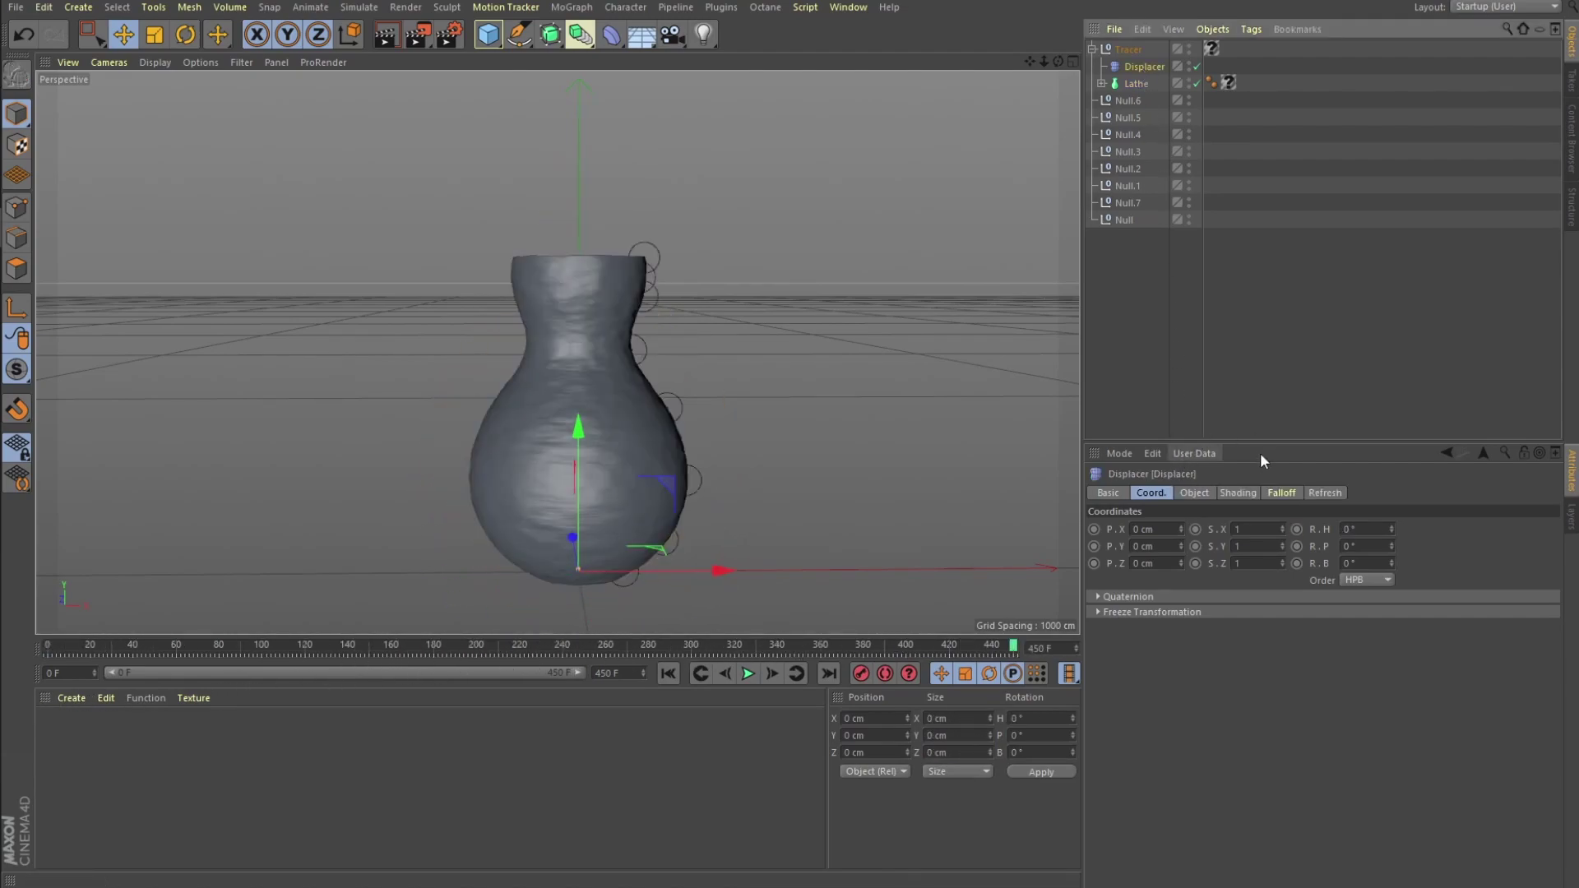
{"action": "left_click", "coordinate": [1237, 493]}
{"action": "left_click", "coordinate": [1151, 576]}
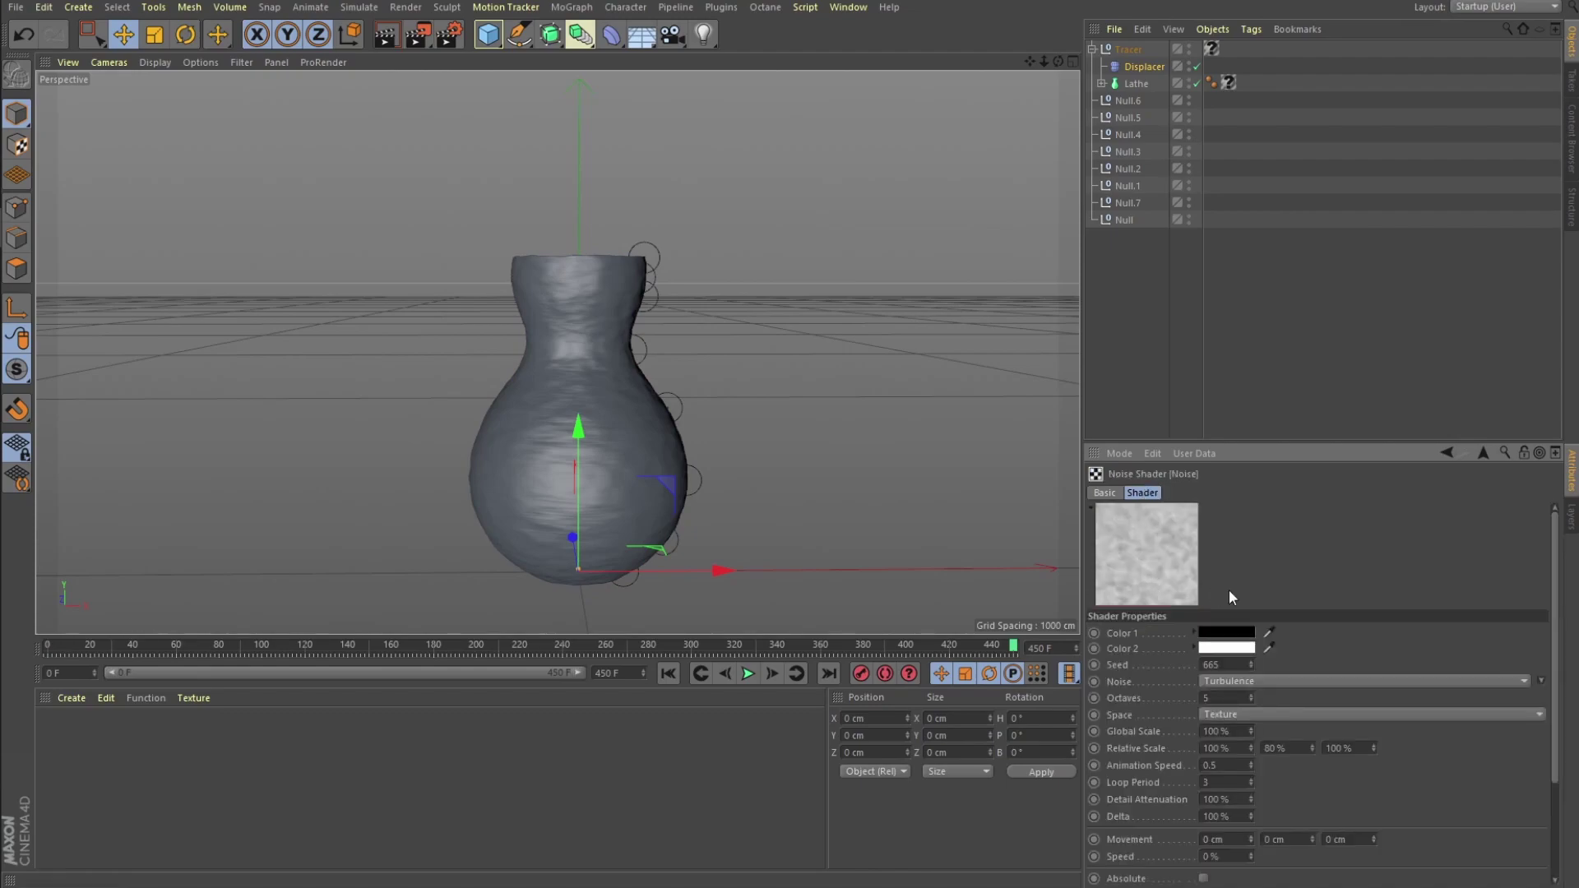
{"action": "scroll", "coordinate": [1549, 604], "scroll_direction": "down", "scroll_amount": 2}
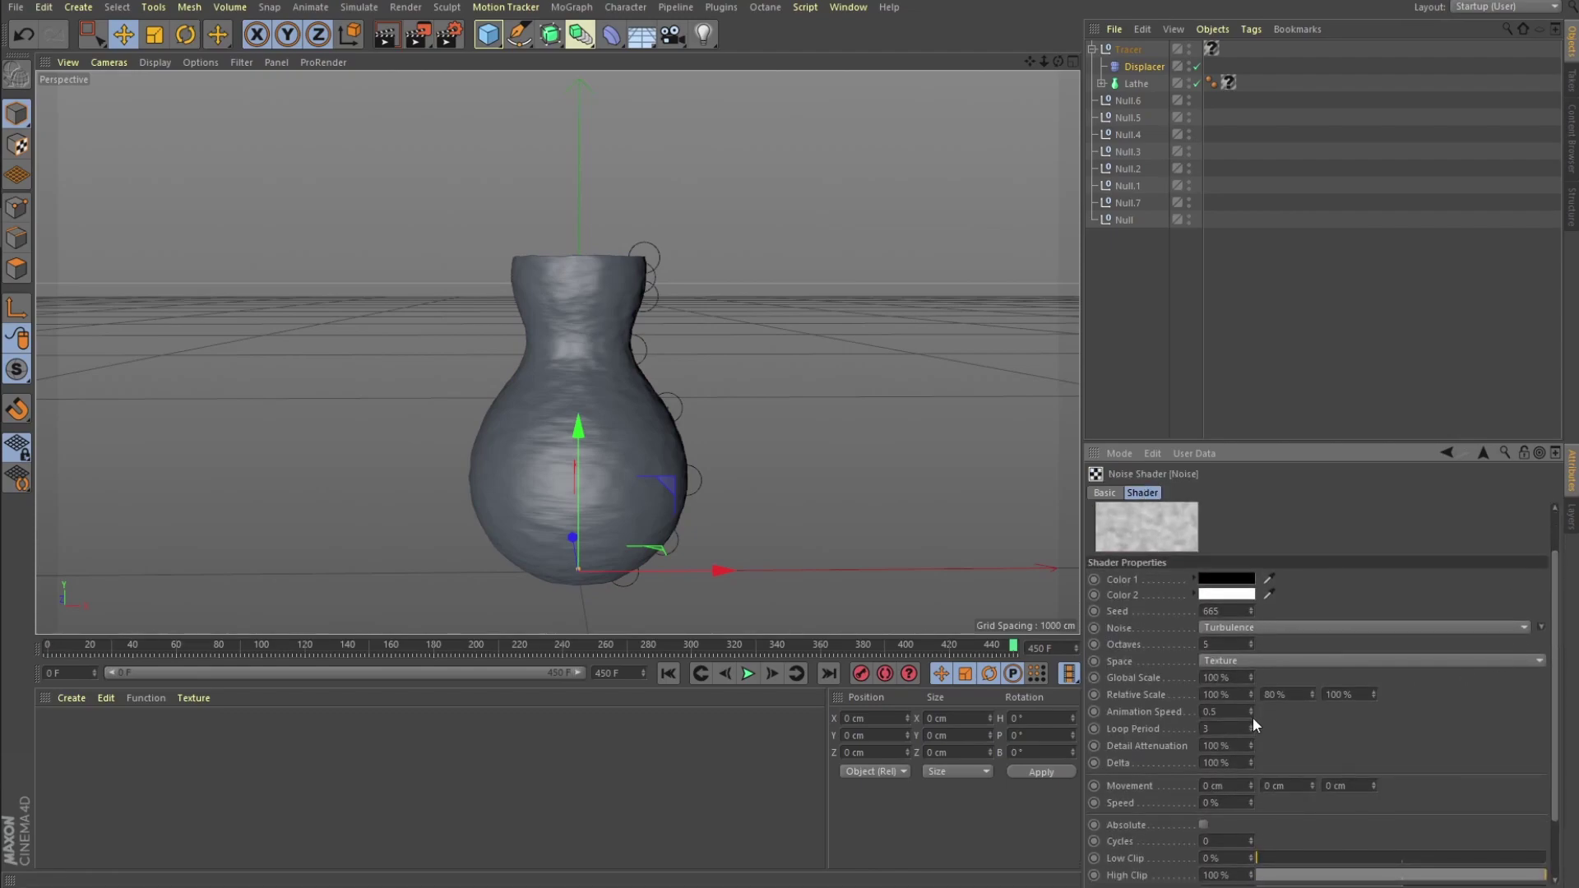
{"action": "left_click", "coordinate": [1301, 694]}
{"action": "key", "text": "Return"}
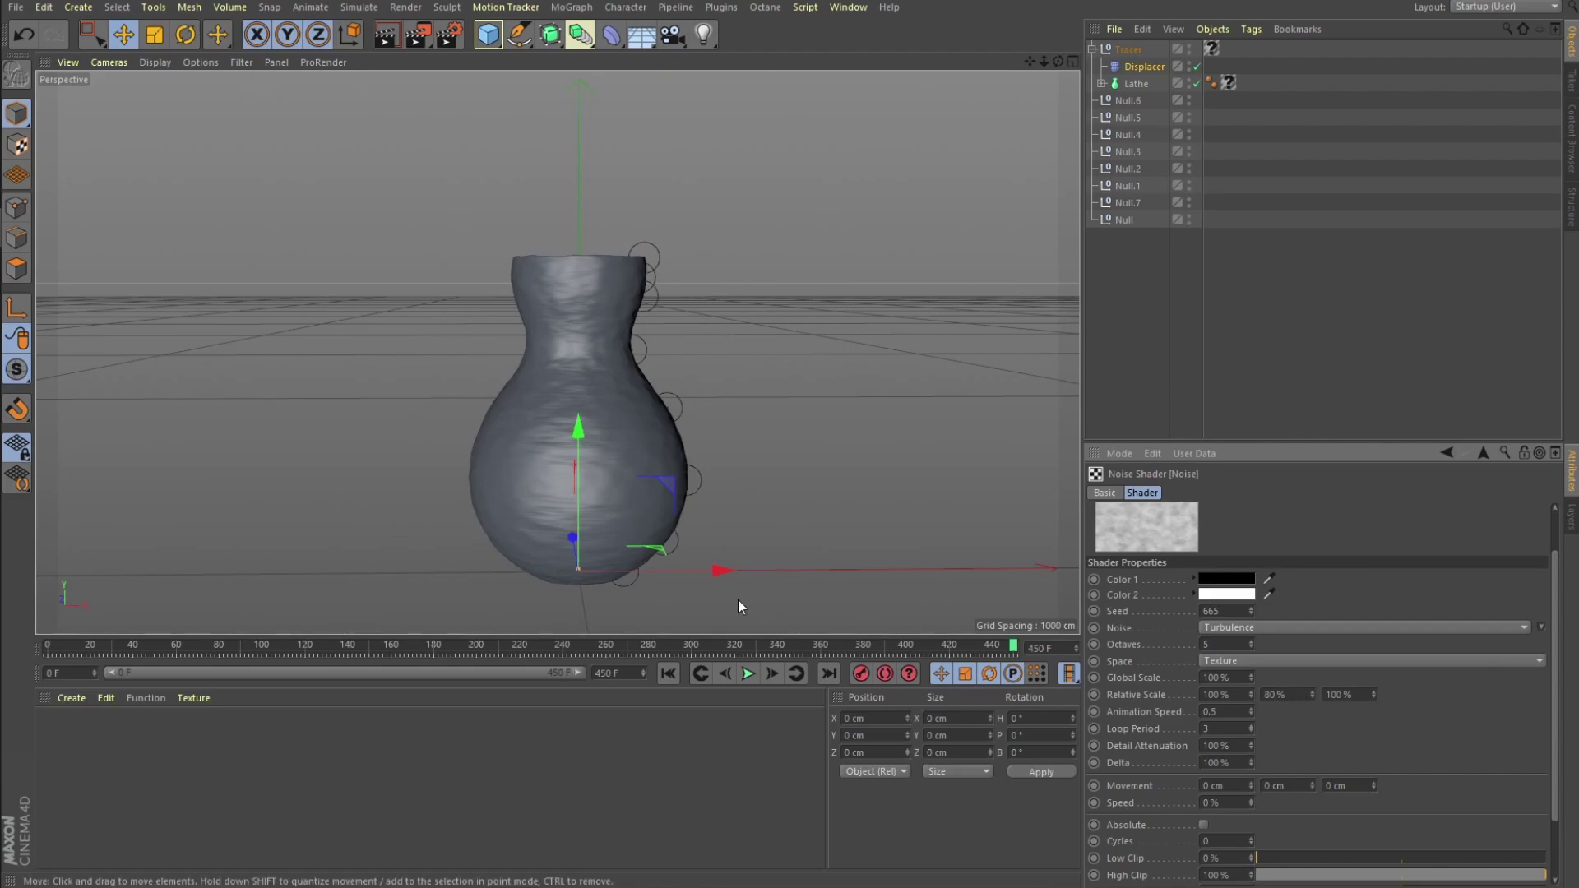
{"action": "scroll", "coordinate": [1555, 625], "scroll_direction": "down", "scroll_amount": 2}
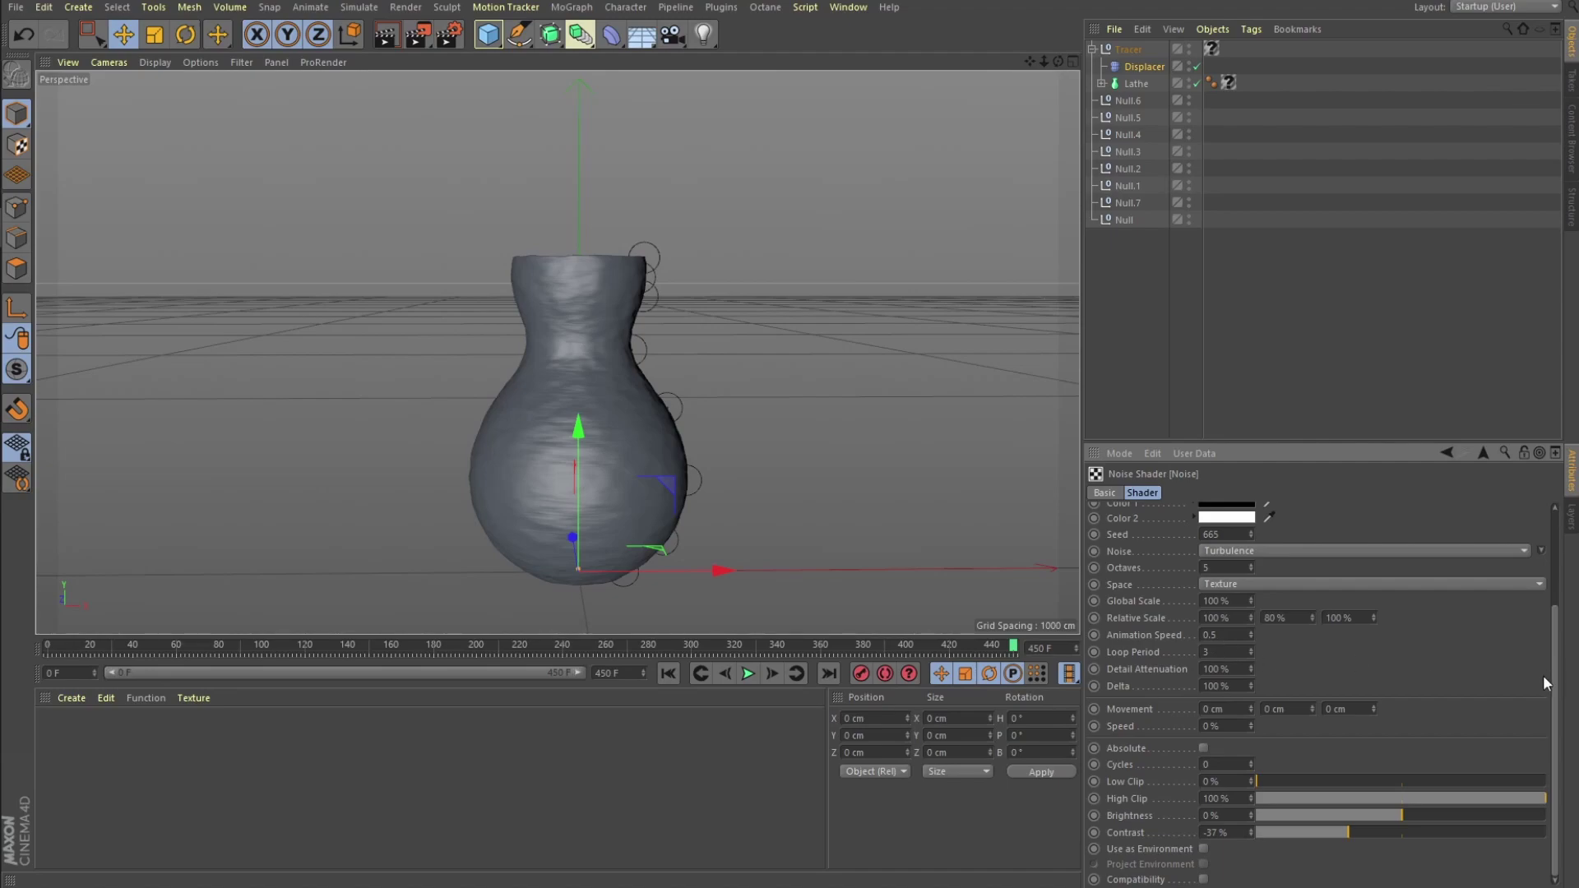
{"action": "scroll", "coordinate": [1541, 674], "scroll_direction": "up", "scroll_amount": 4}
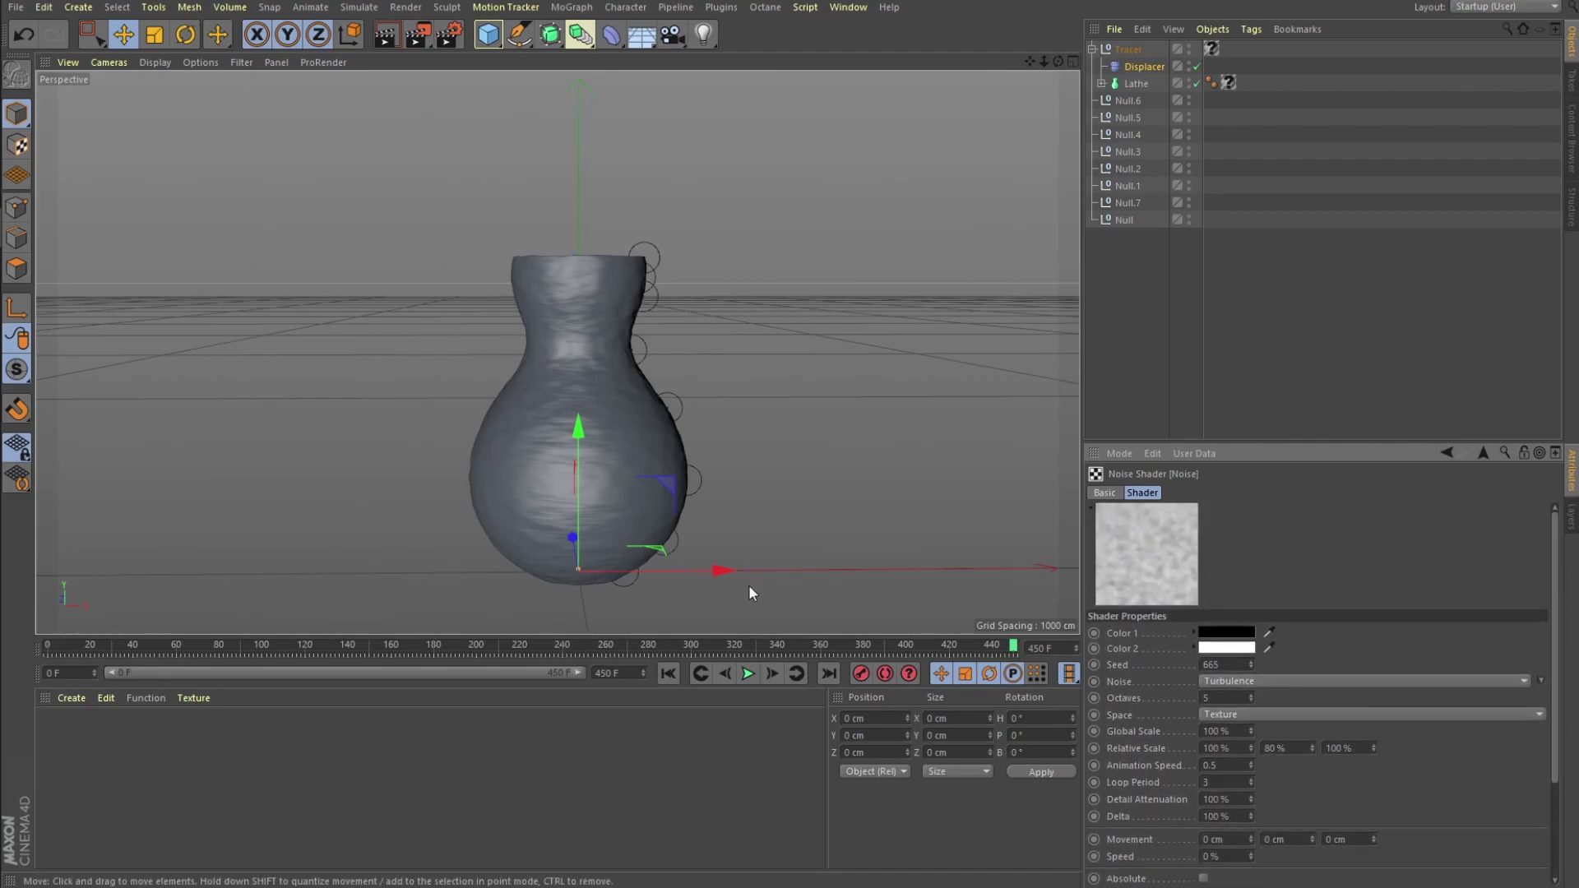
{"action": "left_click_drag", "start_coordinate": [1012, 649], "coordinate": [1237, 653]}
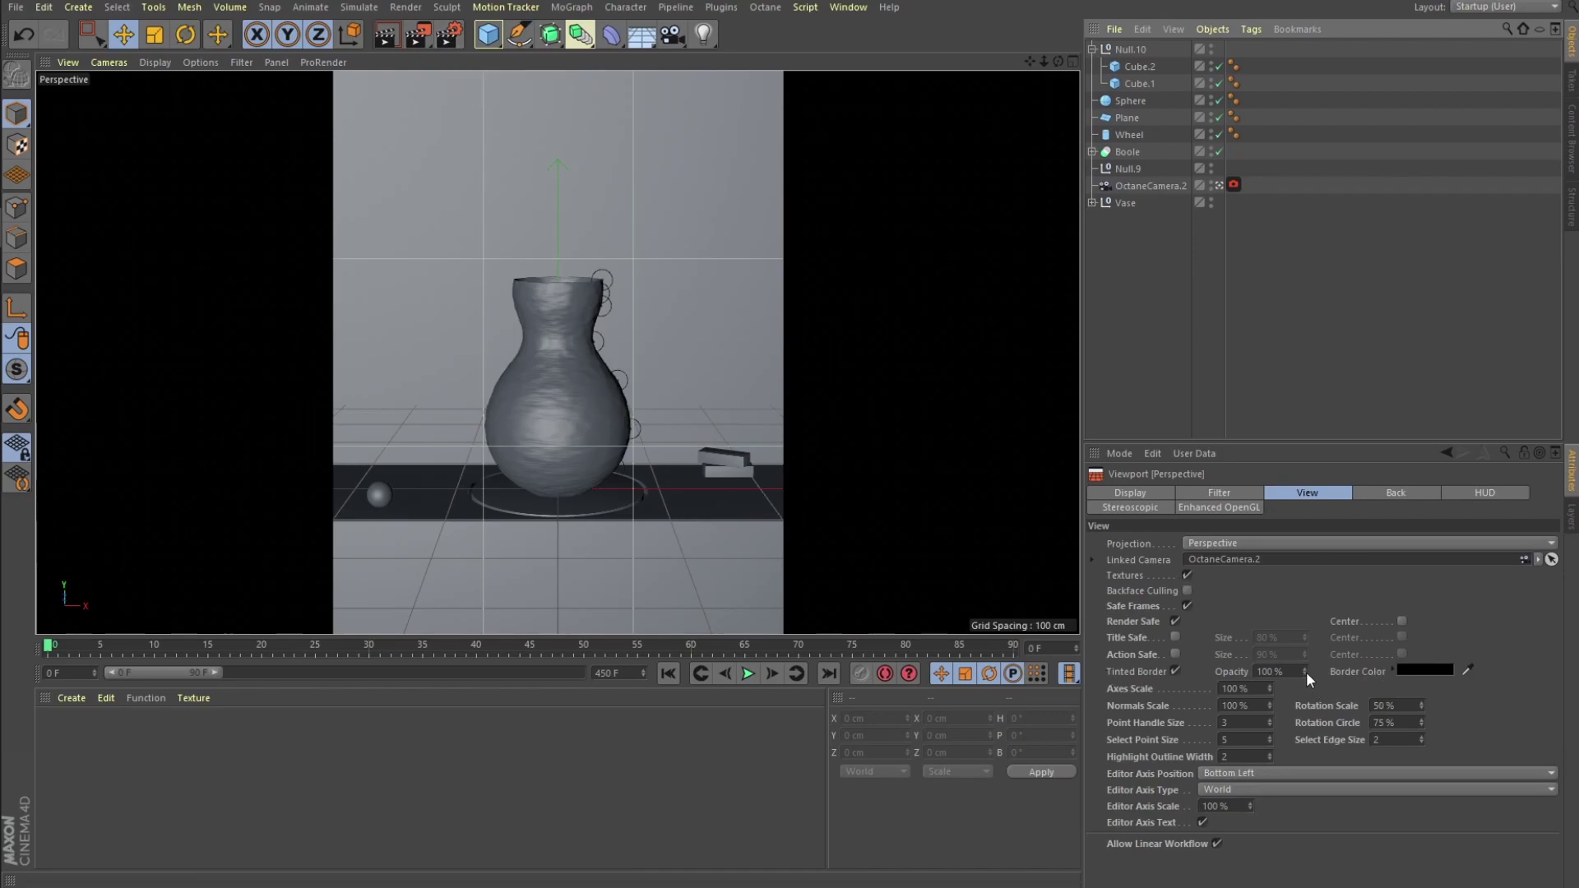
Set the opacity of the viewport's tinted border to 94% in the perspective view settings.
{"action": "left_click", "coordinate": [1412, 490]}
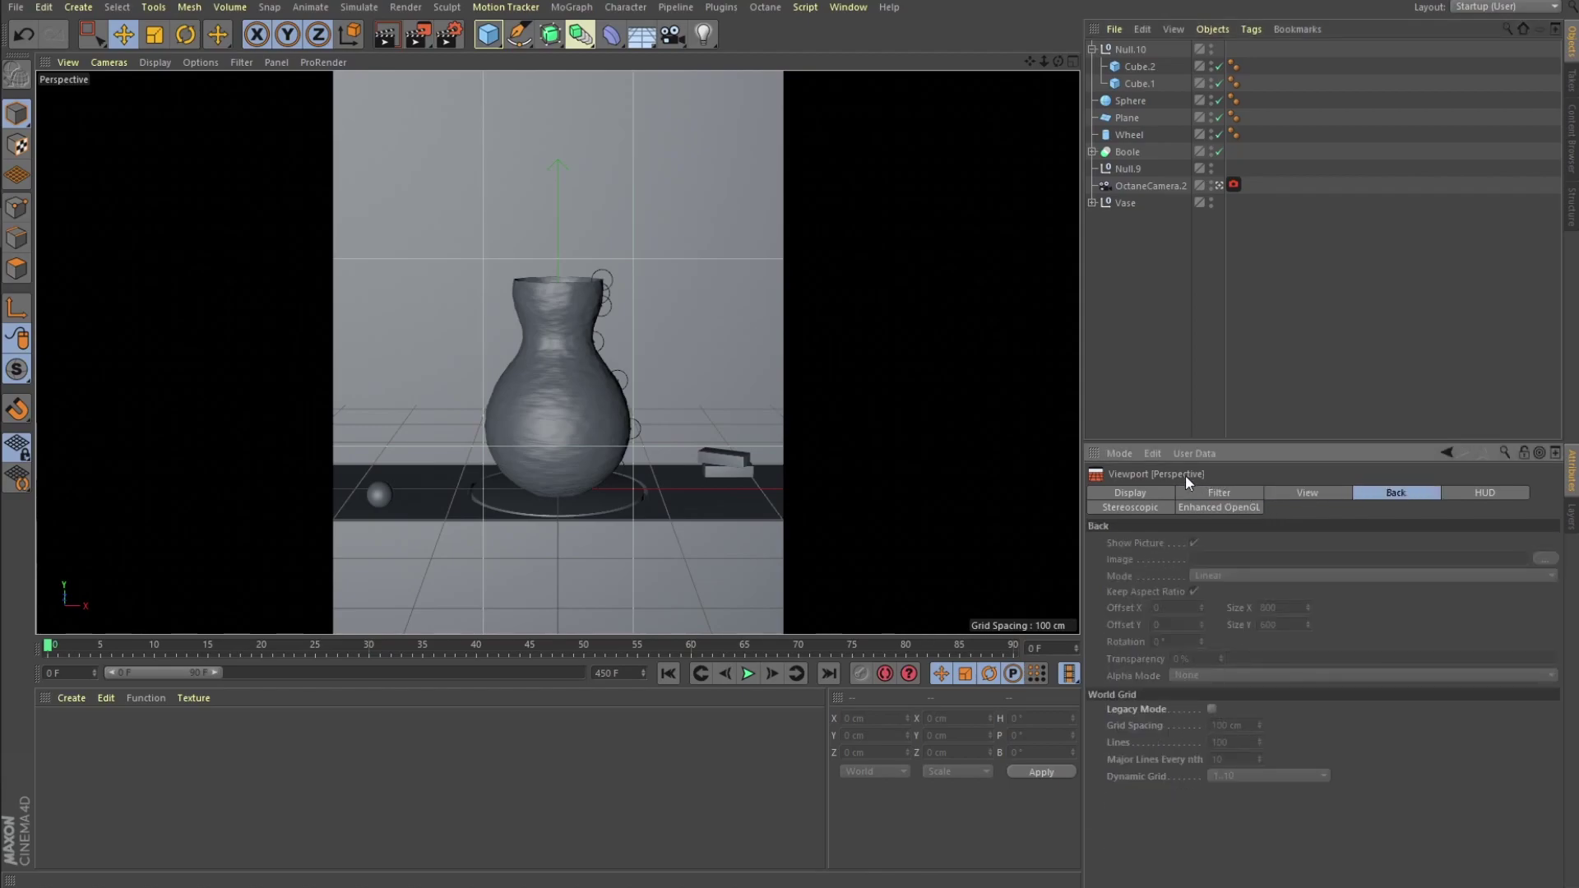
{"action": "left_click", "coordinate": [1312, 500]}
{"action": "mouse_move", "coordinate": [1304, 674]}
{"action": "left_mouse_down"}
{"action": "mouse_move", "coordinate": [1304, 724]}
{"action": "mouse_move", "coordinate": [1304, 656]}
{"action": "left_mouse_up"}
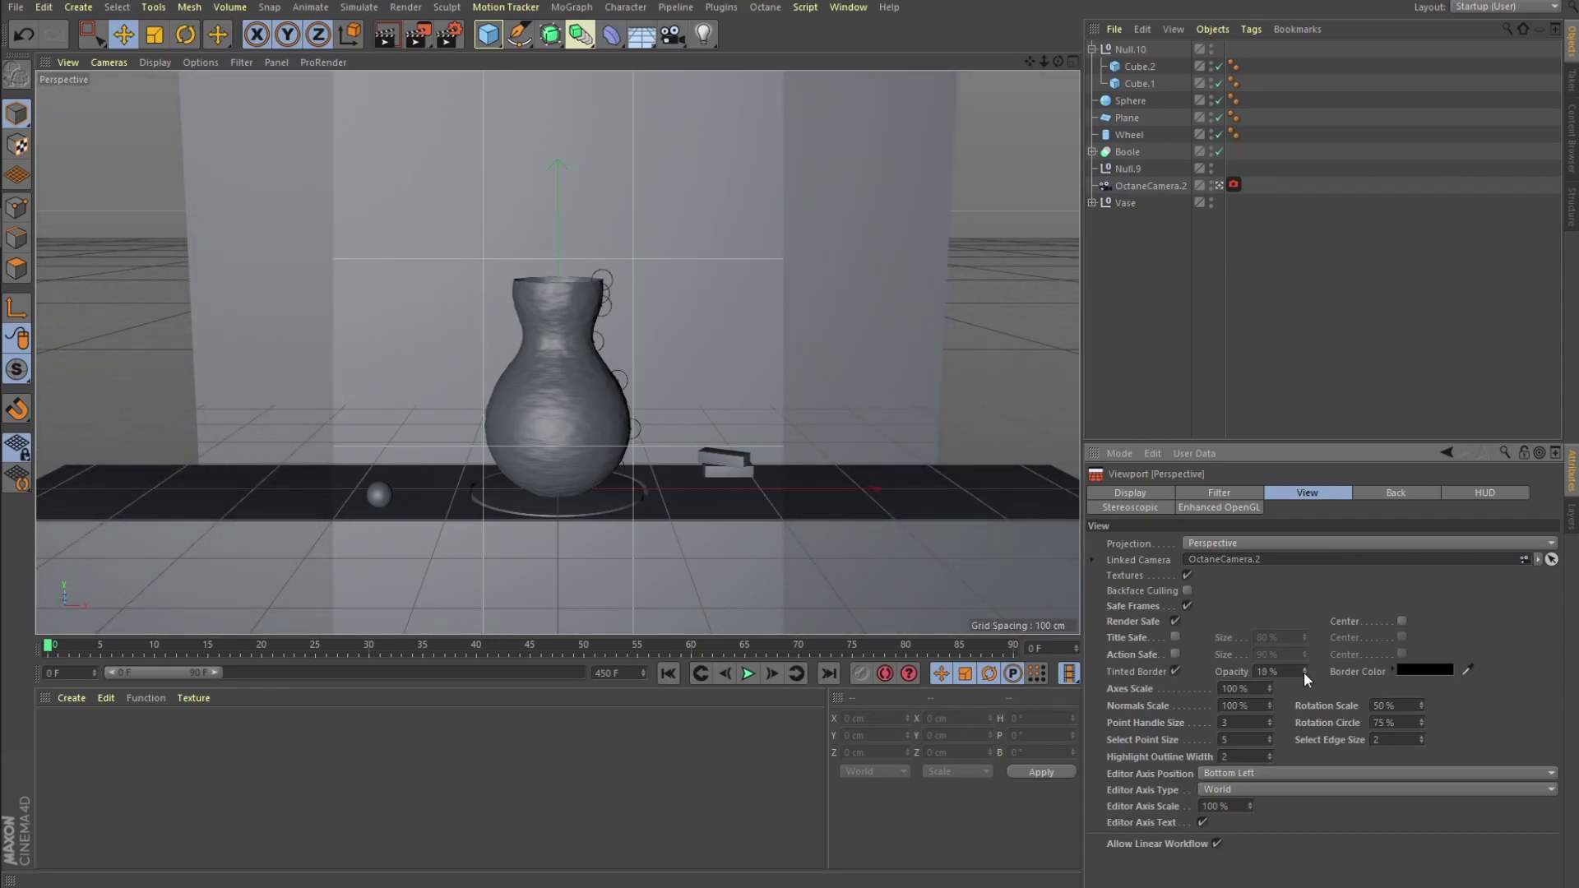
{"action": "left_click_drag", "start_coordinate": [1304, 671], "coordinate": [1304, 628]}
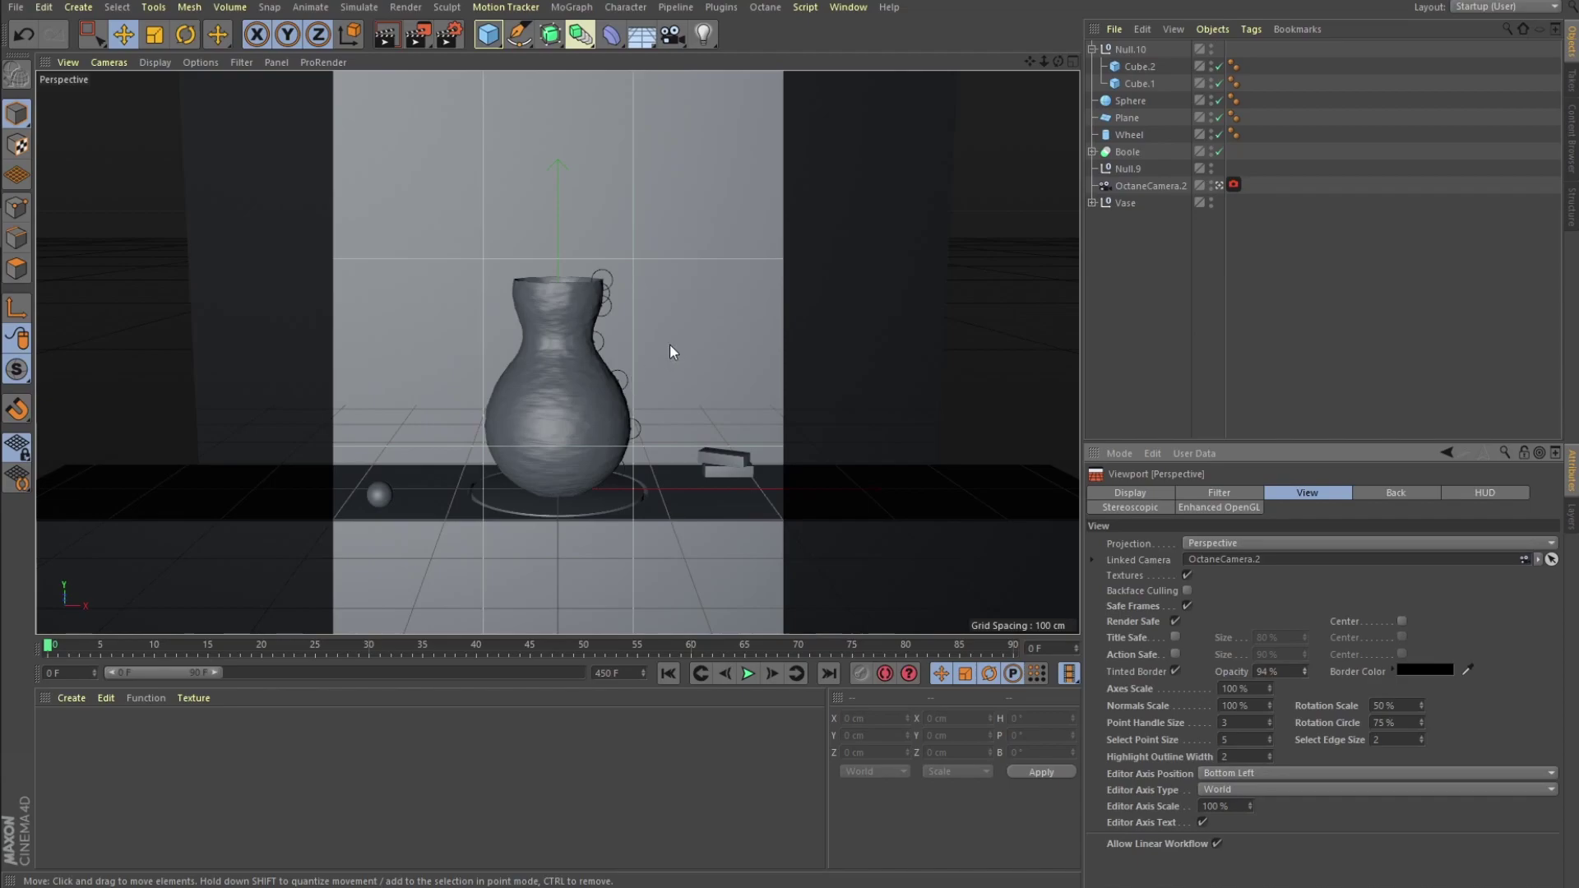
Review the scene's setup by inspecting the Vase null, OctaneCamera.2's lens settings and the Cube inside the Boole.
{"action": "left_click", "coordinate": [726, 460]}
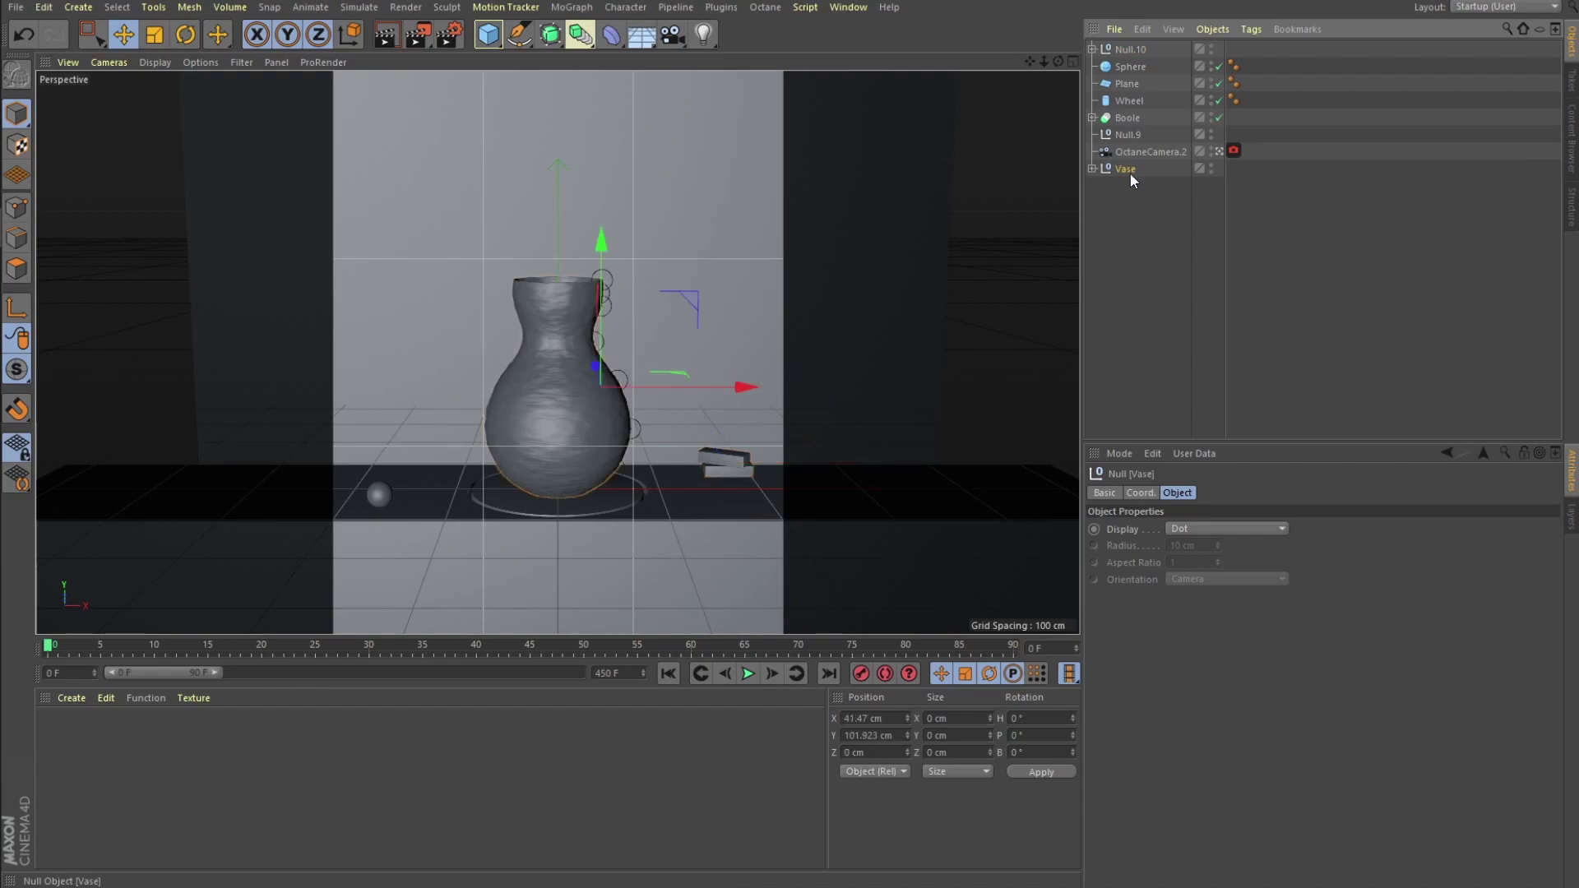
{"action": "left_click", "coordinate": [1143, 152]}
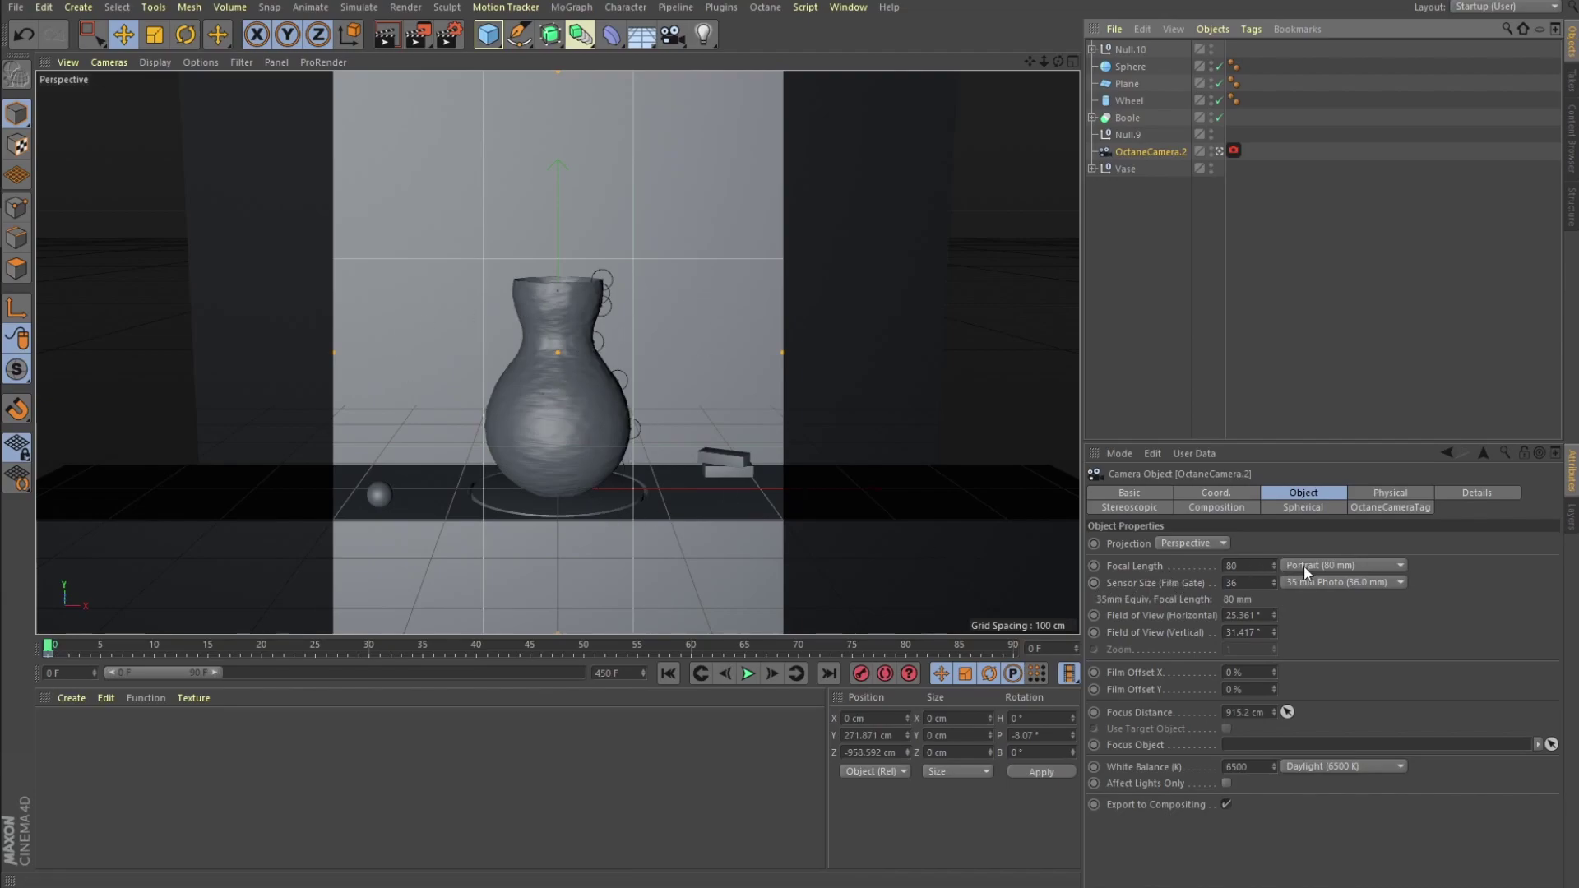
{"action": "left_click", "coordinate": [1092, 117]}
{"action": "left_click", "coordinate": [1135, 134]}
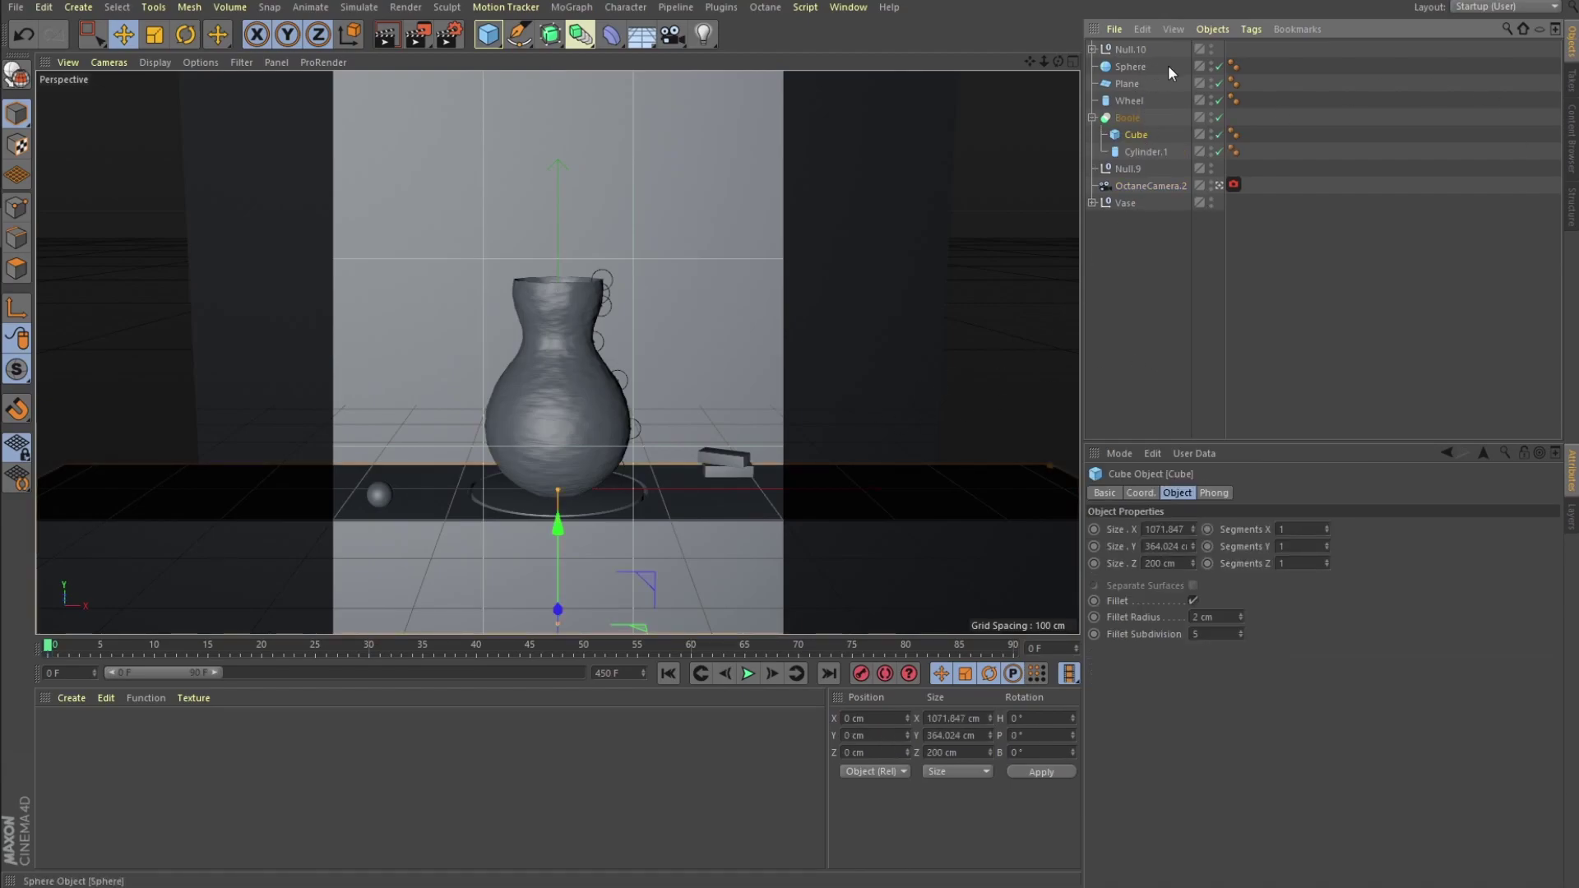
Hide the Null.10 group with the two small cubes and disable the Sphere.
{"action": "left_click", "coordinate": [1210, 47]}
{"action": "left_click", "coordinate": [1210, 64]}
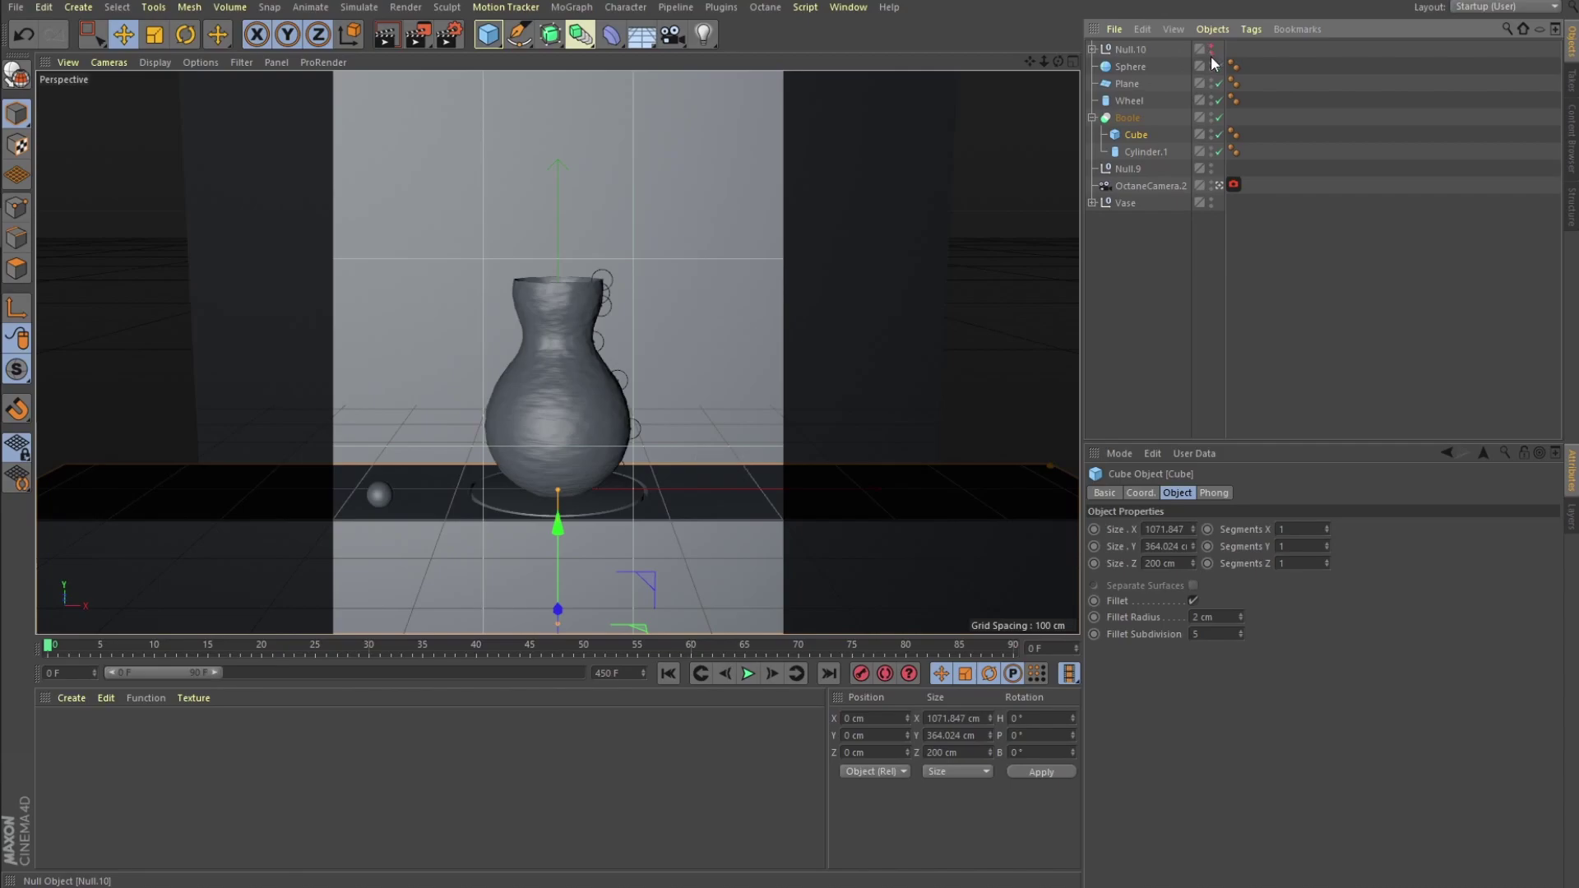
{"action": "left_click", "coordinate": [1219, 65]}
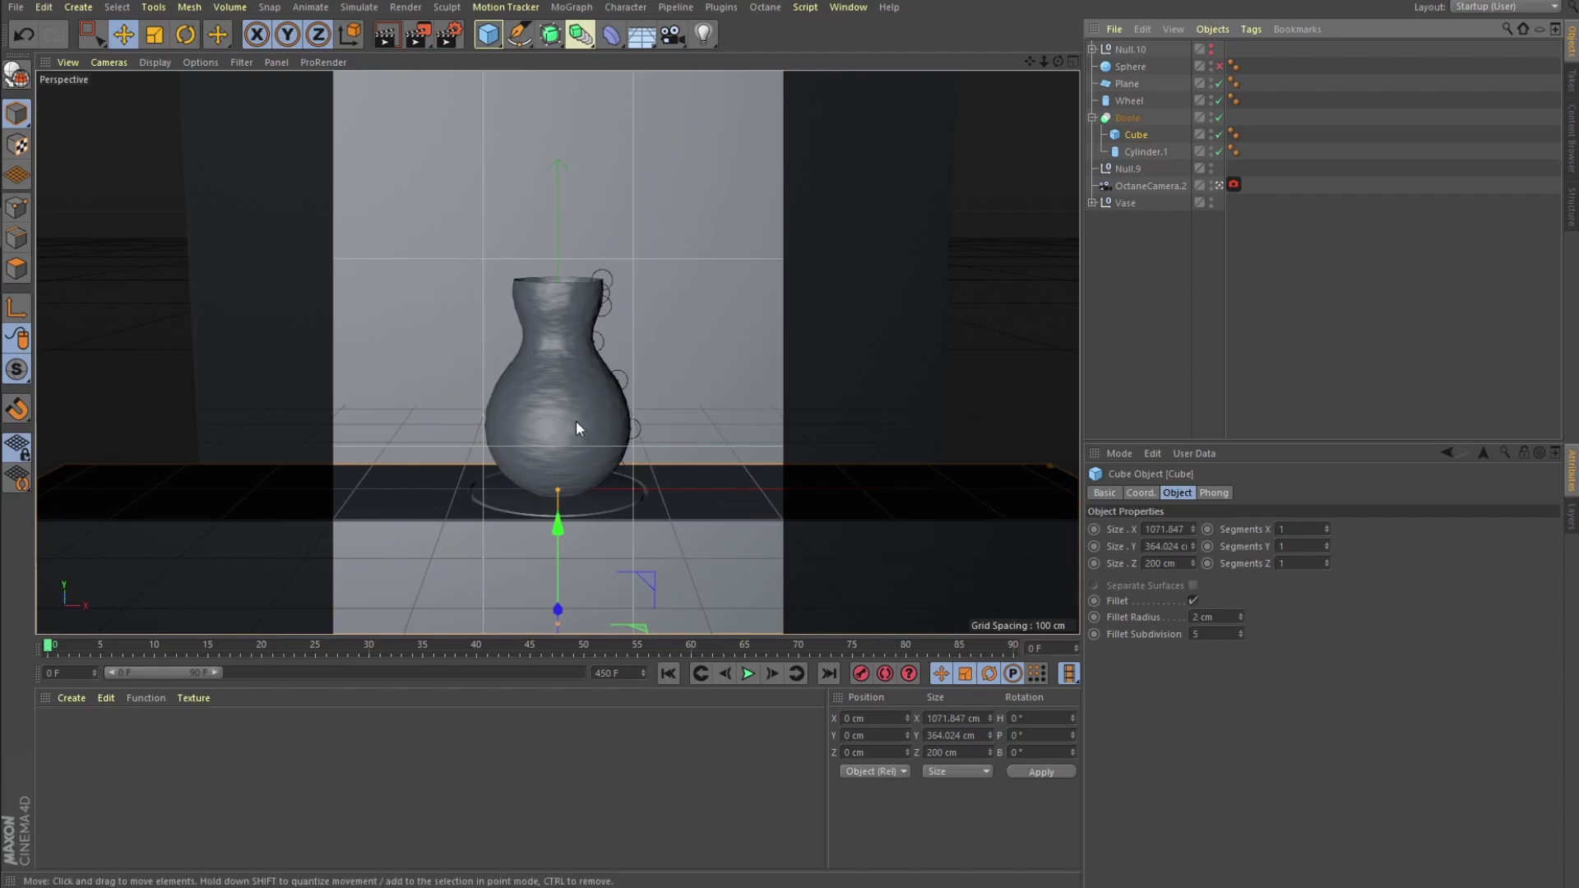
Inspect the background Plane and the Boole object that forms the table.
{"action": "left_click", "coordinate": [694, 338]}
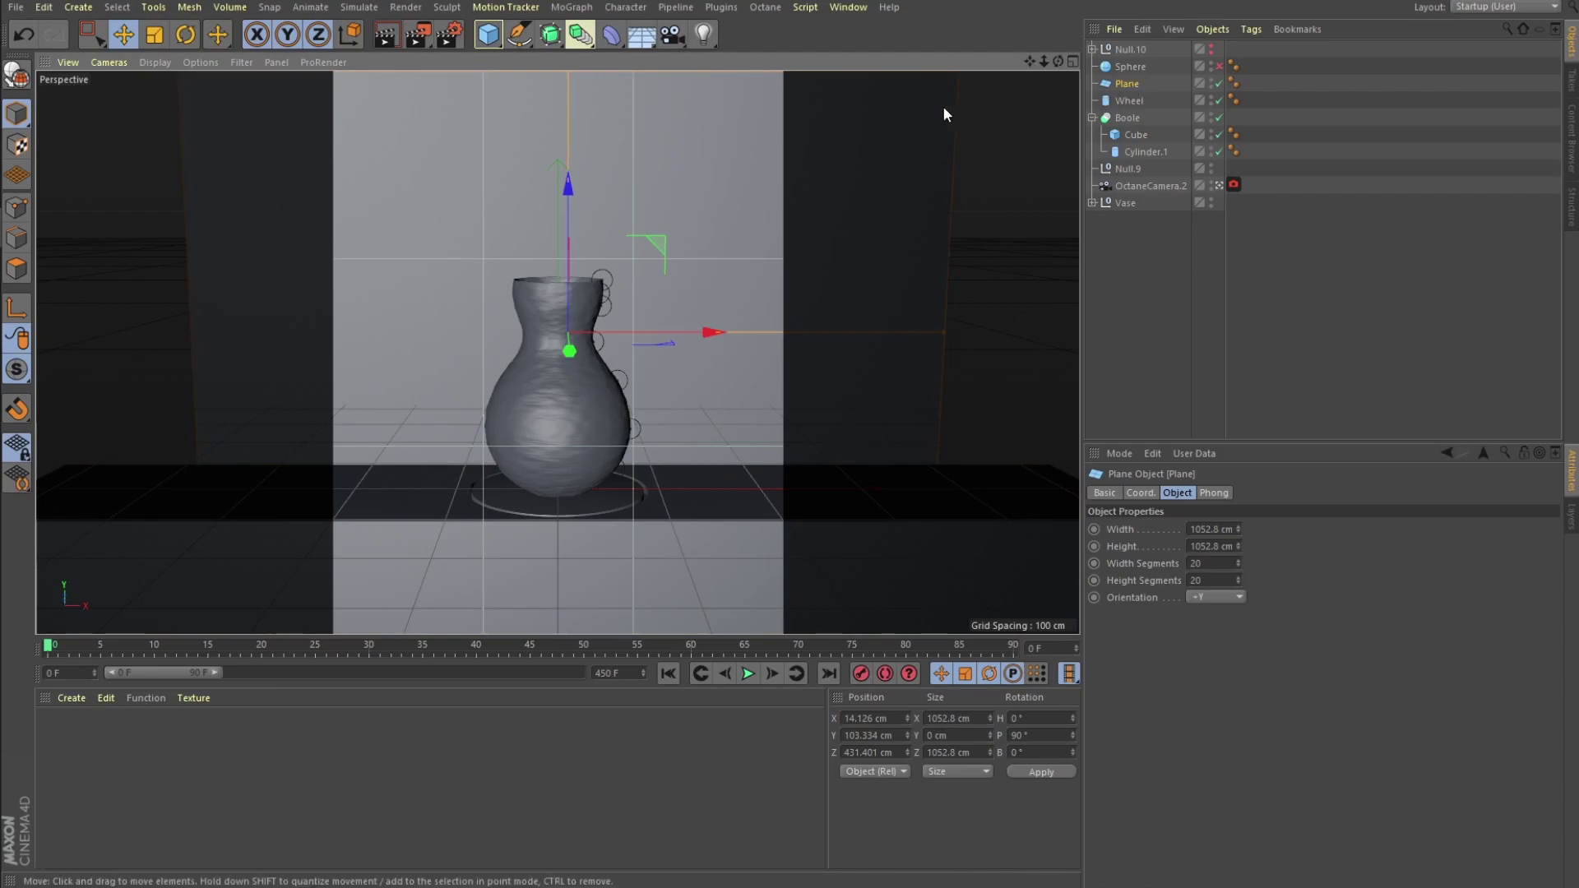
{"action": "left_click", "coordinate": [744, 516]}
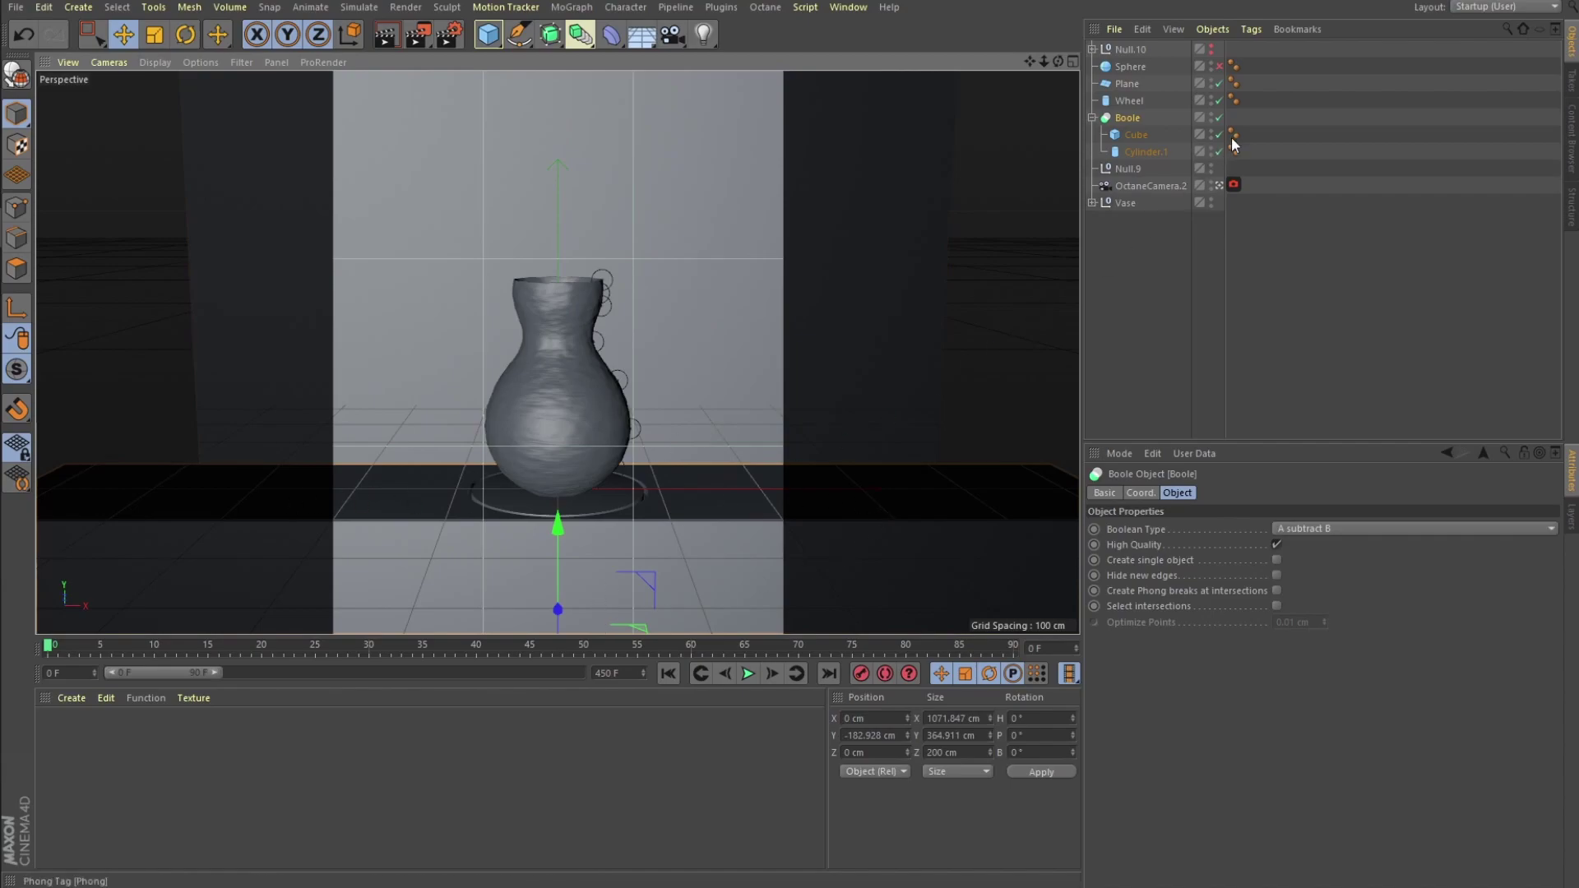
Inspect the Boole's Cylinder.1 and the Wheel cylinder's object and coordinate settings, and scrub through the animation.
{"action": "left_click", "coordinate": [1156, 156]}
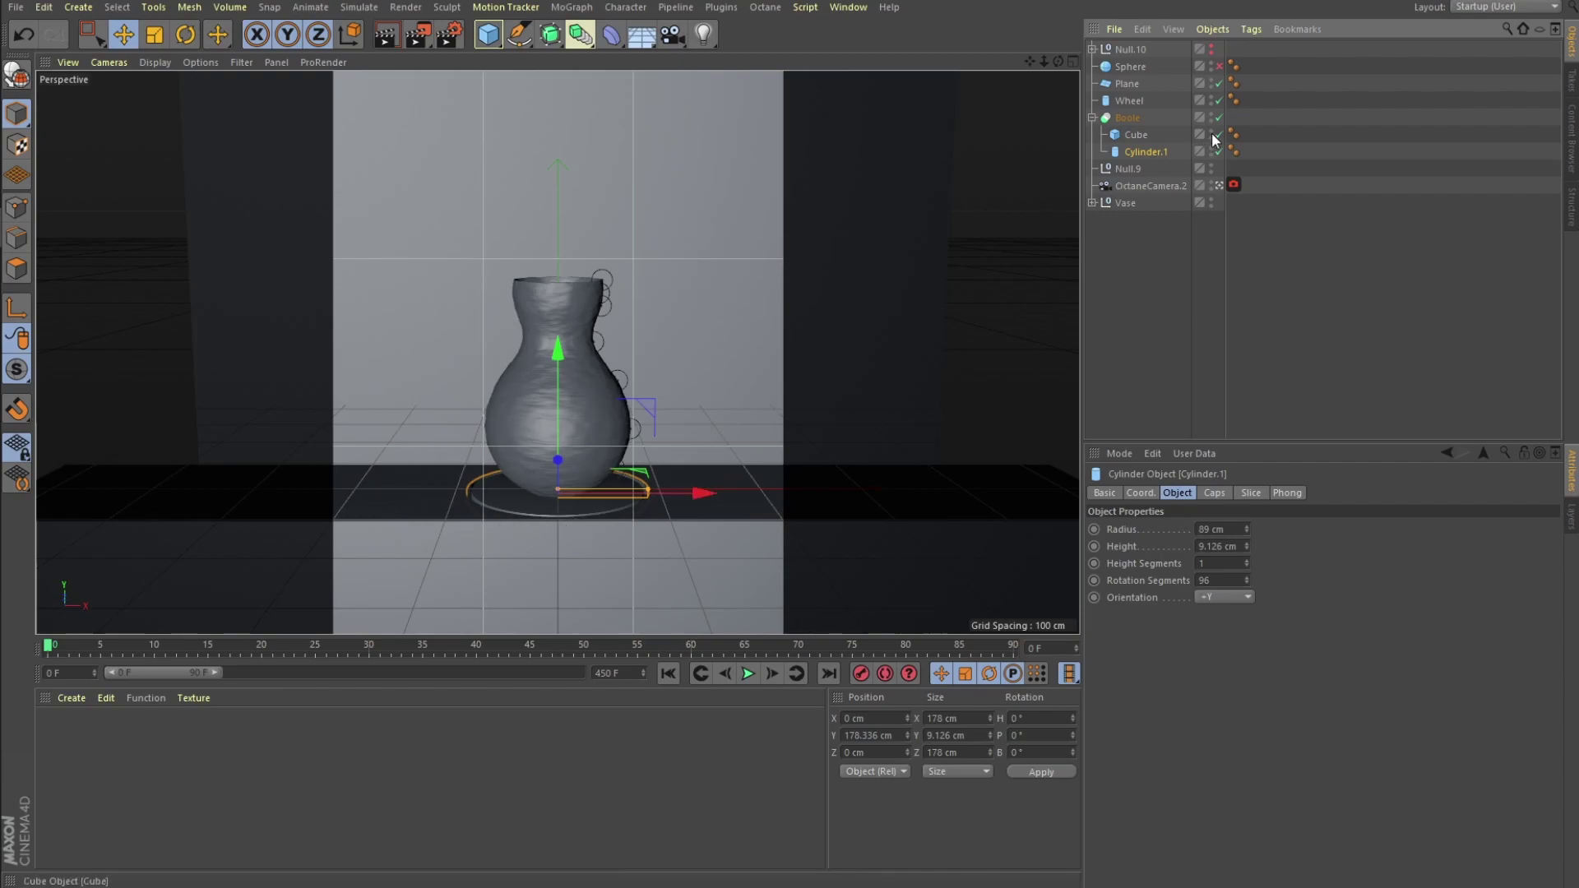
{"action": "left_click", "coordinate": [1219, 100]}
{"action": "left_click", "coordinate": [1129, 100]}
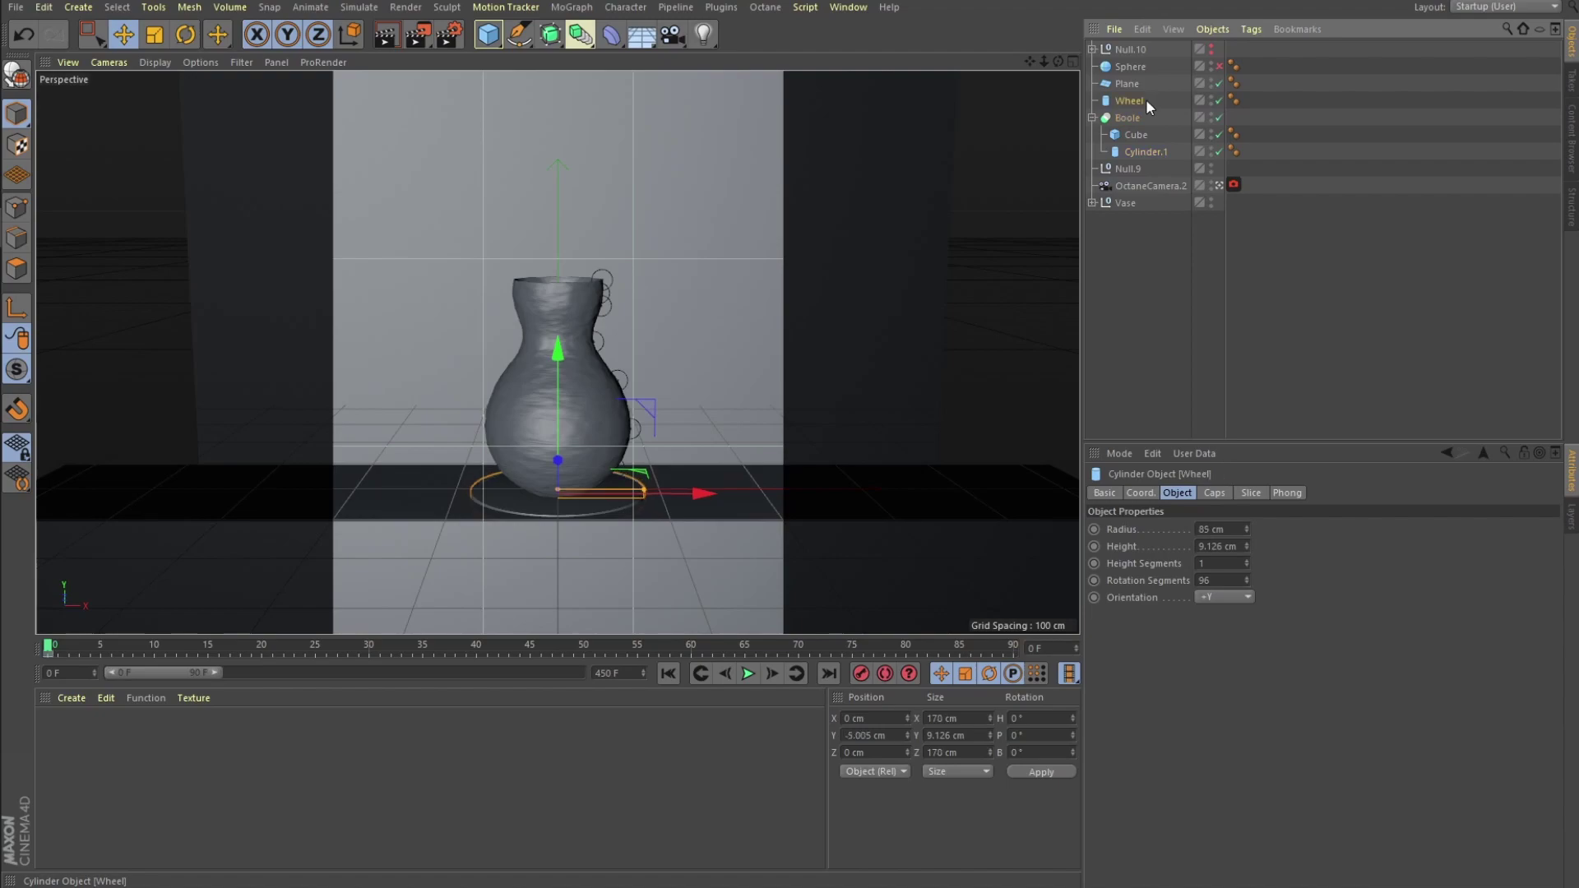
{"action": "left_click", "coordinate": [1140, 493]}
{"action": "left_click_drag", "start_coordinate": [106, 649], "coordinate": [1039, 671]}
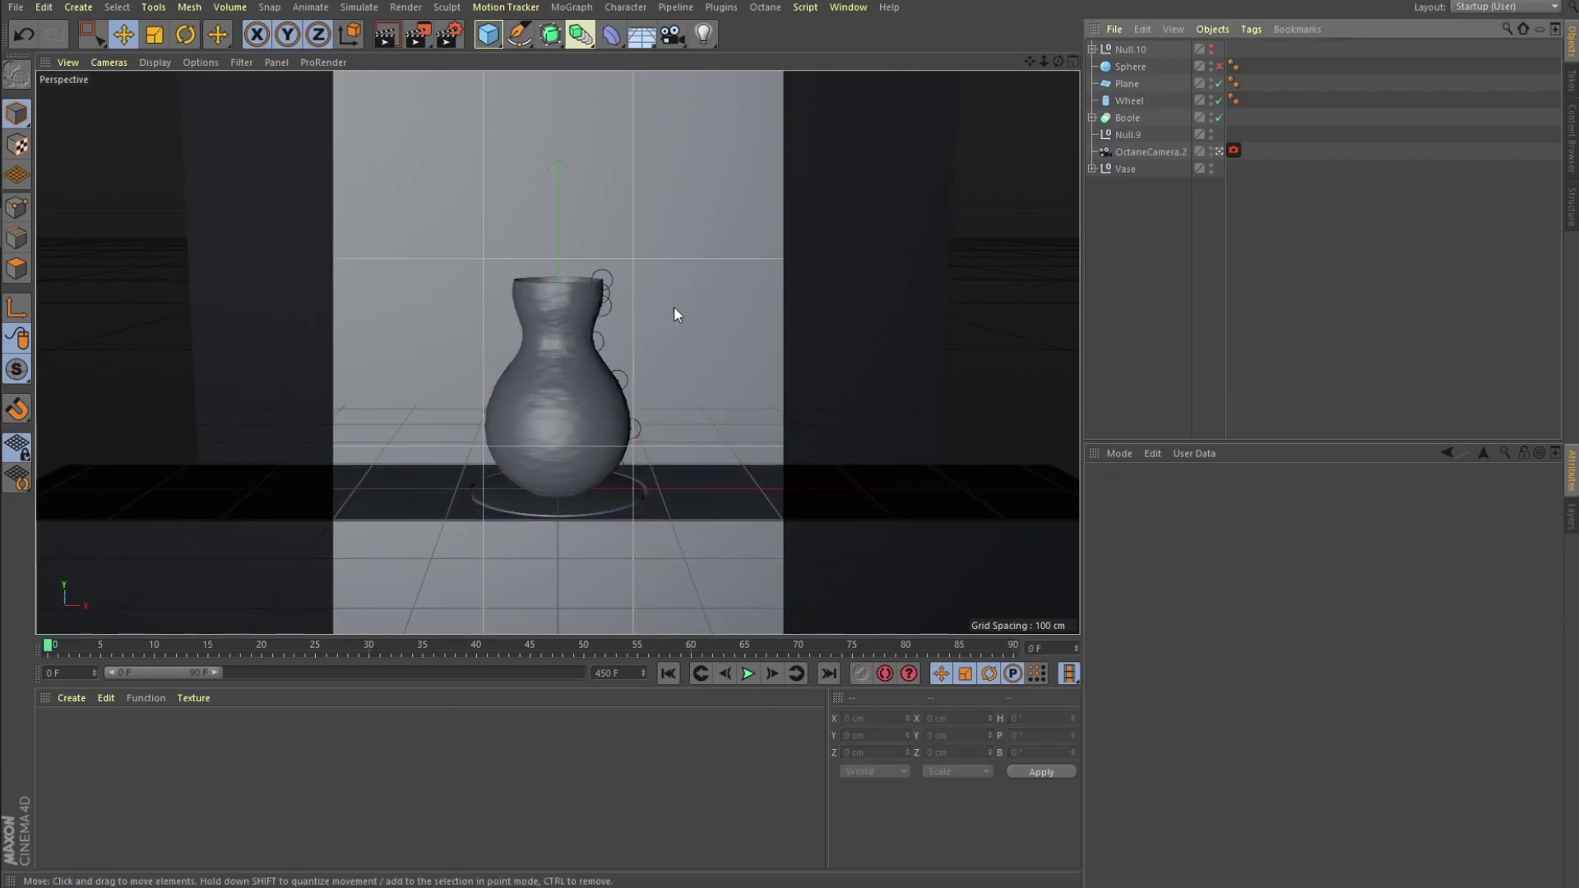
Examine the Boole table and the Lathe vase in the viewport, scrubbing the timeline and returning to frame 0.
{"action": "left_click", "coordinate": [704, 309]}
{"action": "left_click", "coordinate": [712, 498]}
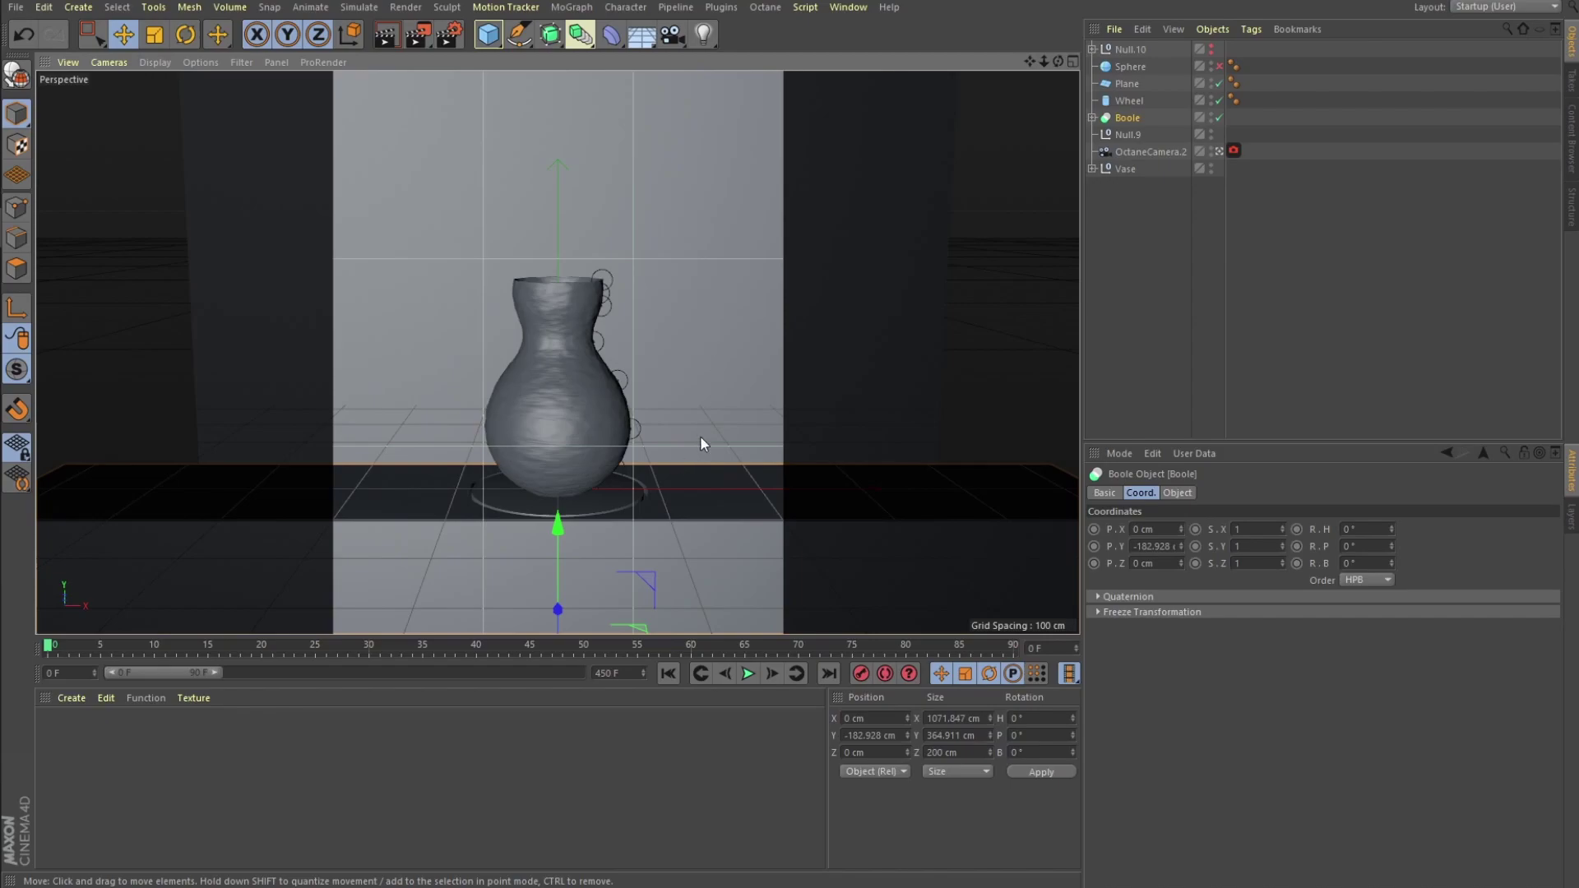
{"action": "left_click", "coordinate": [557, 408]}
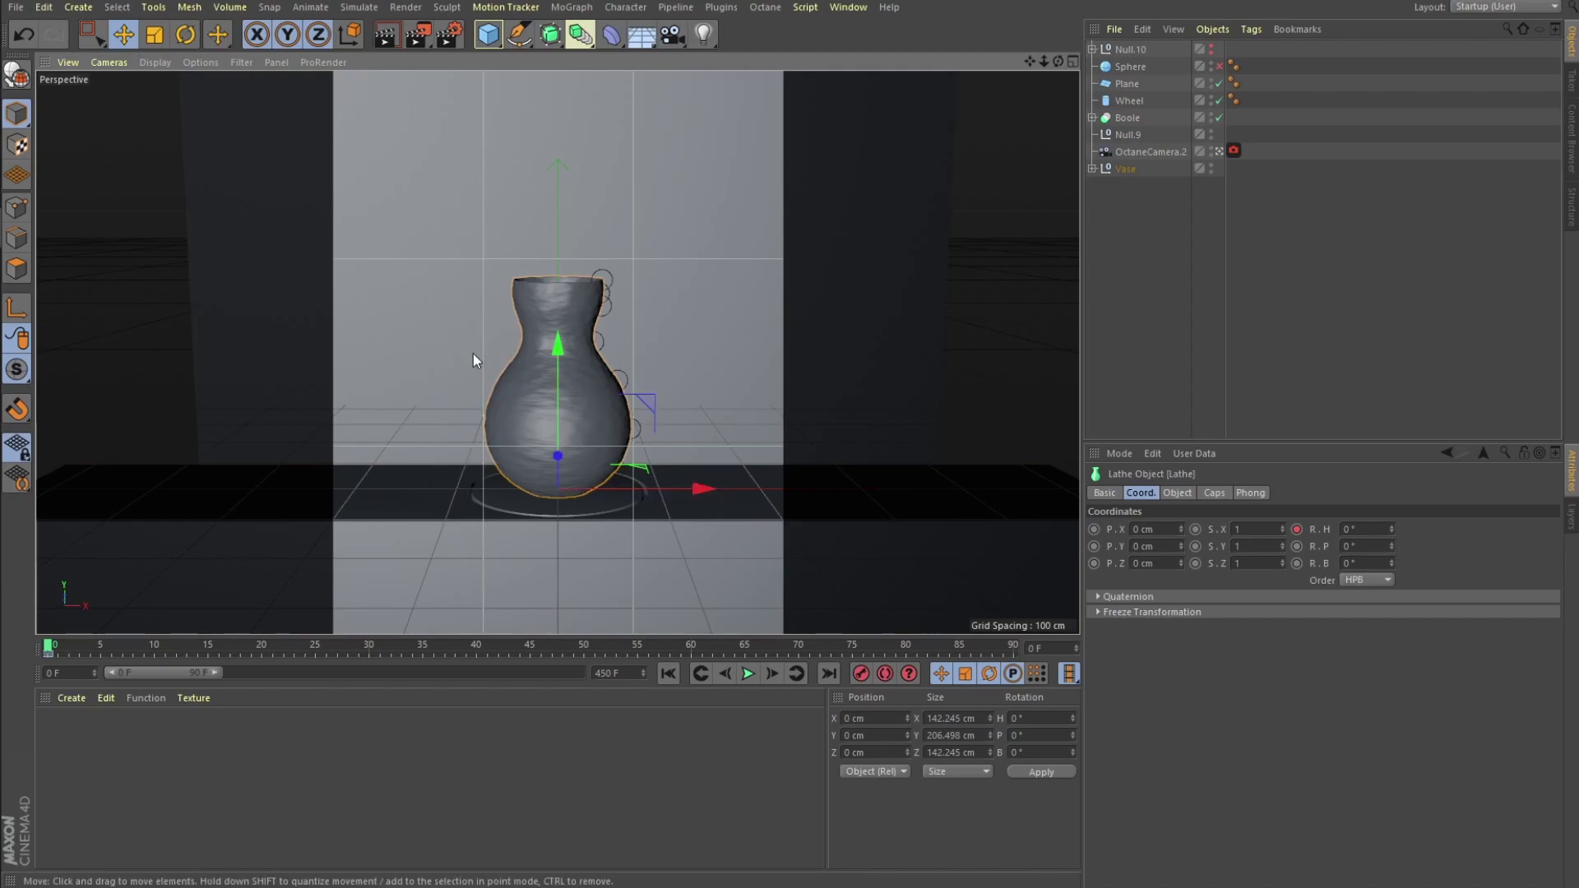
{"action": "left_click_drag", "start_coordinate": [60, 647], "coordinate": [433, 648]}
{"action": "key", "text": "shift+f"}
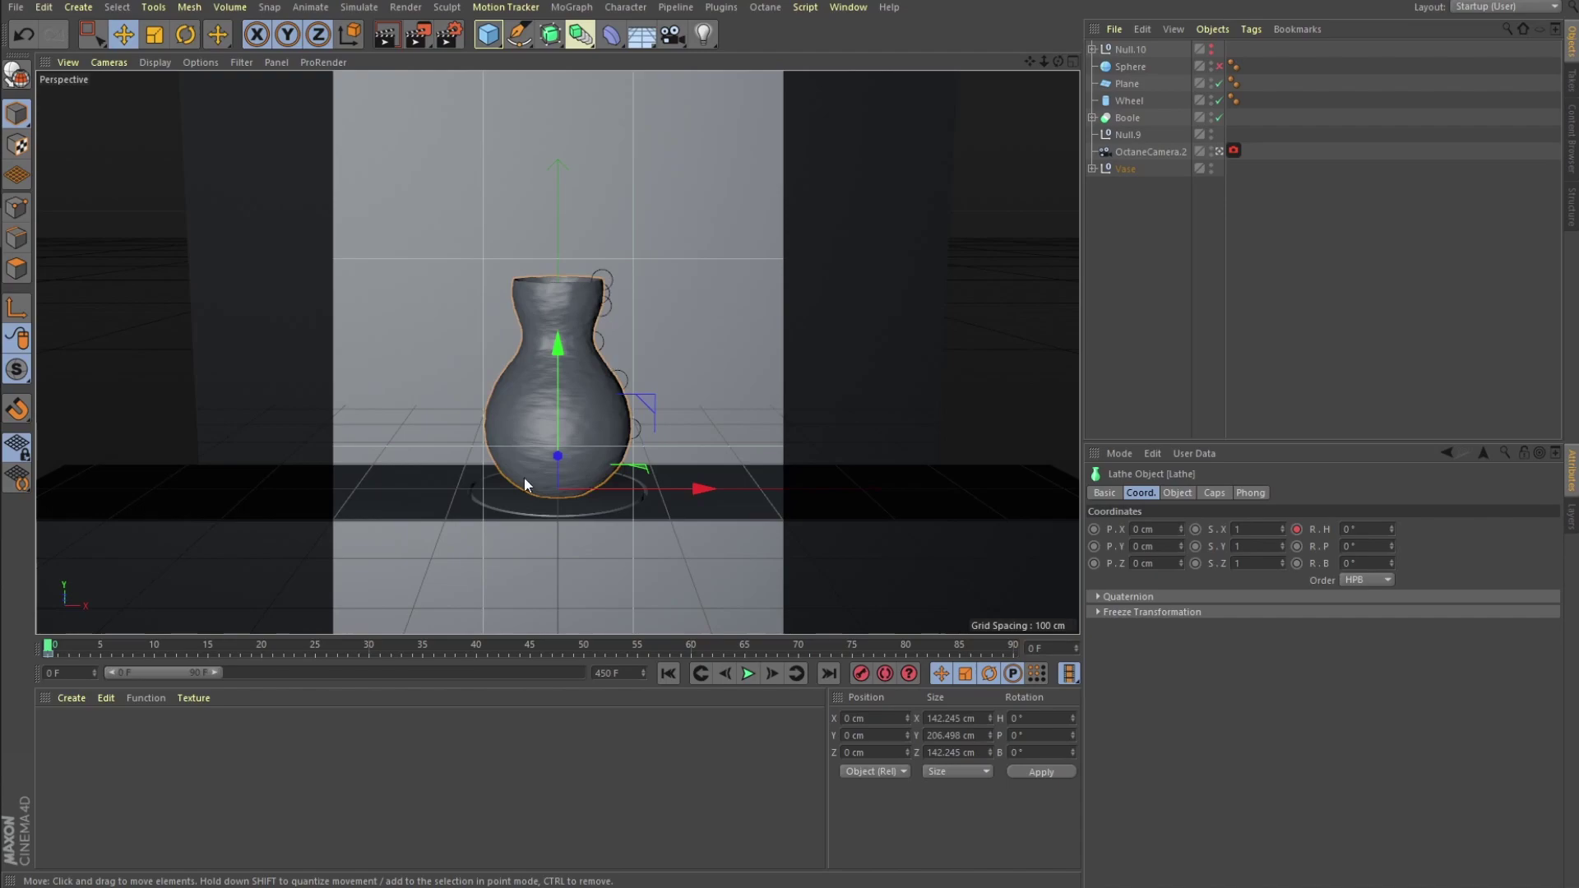
{"action": "mouse_move", "coordinate": [76, 653]}
{"action": "left_mouse_down"}
{"action": "mouse_move", "coordinate": [444, 641]}
{"action": "mouse_move", "coordinate": [47, 646]}
{"action": "left_mouse_up"}
Enable the Sphere and make the Null.10 group with the two small cubes visible again.
{"action": "left_click", "coordinate": [1130, 67]}
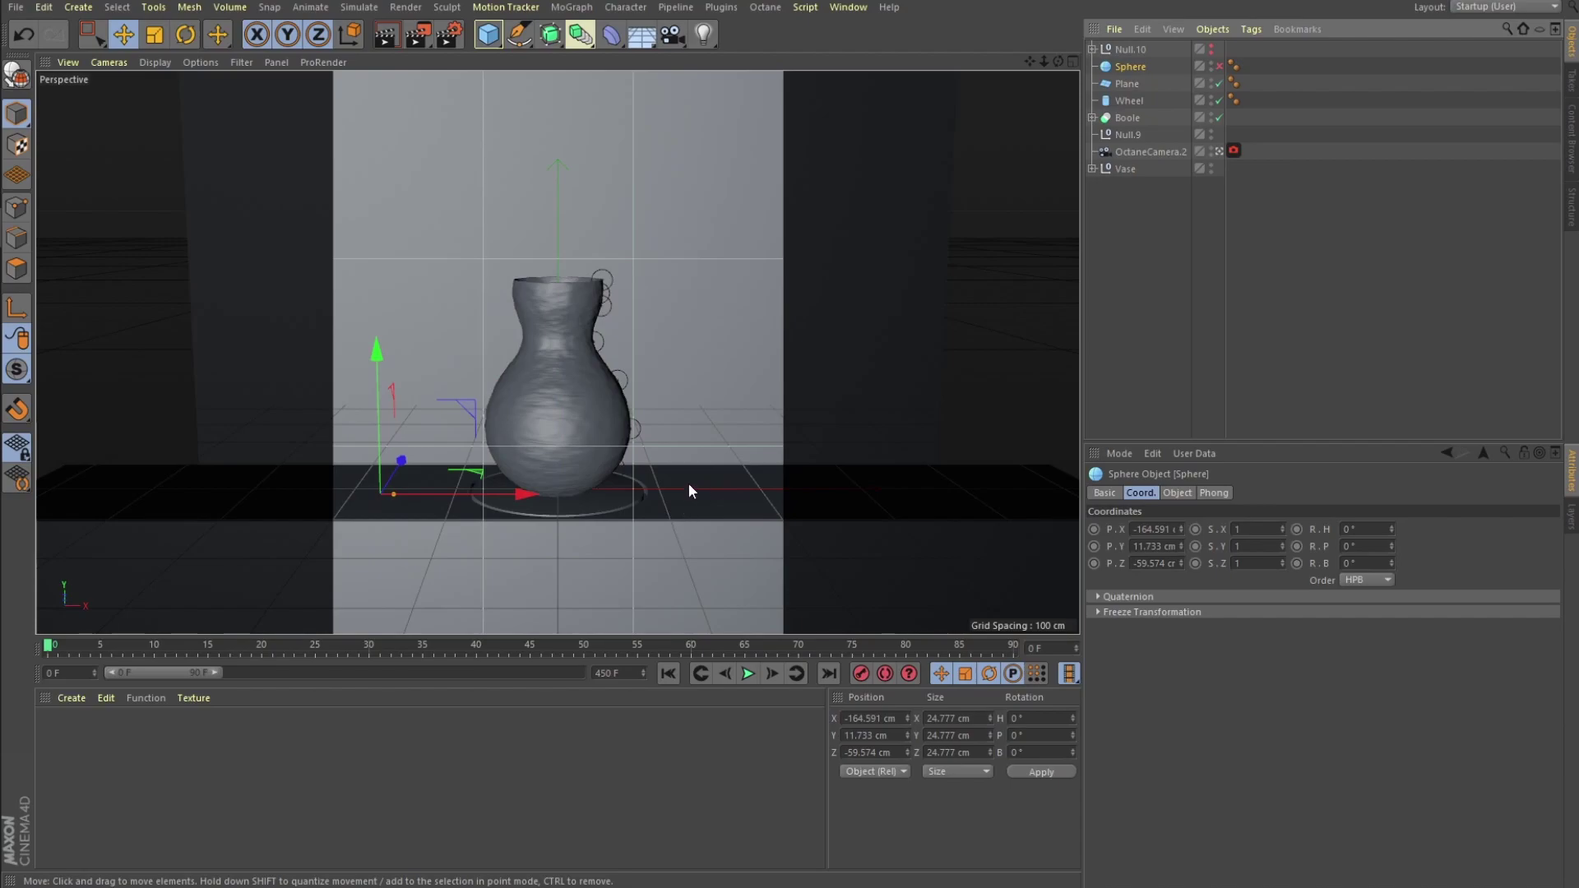
{"action": "left_click", "coordinate": [1219, 66]}
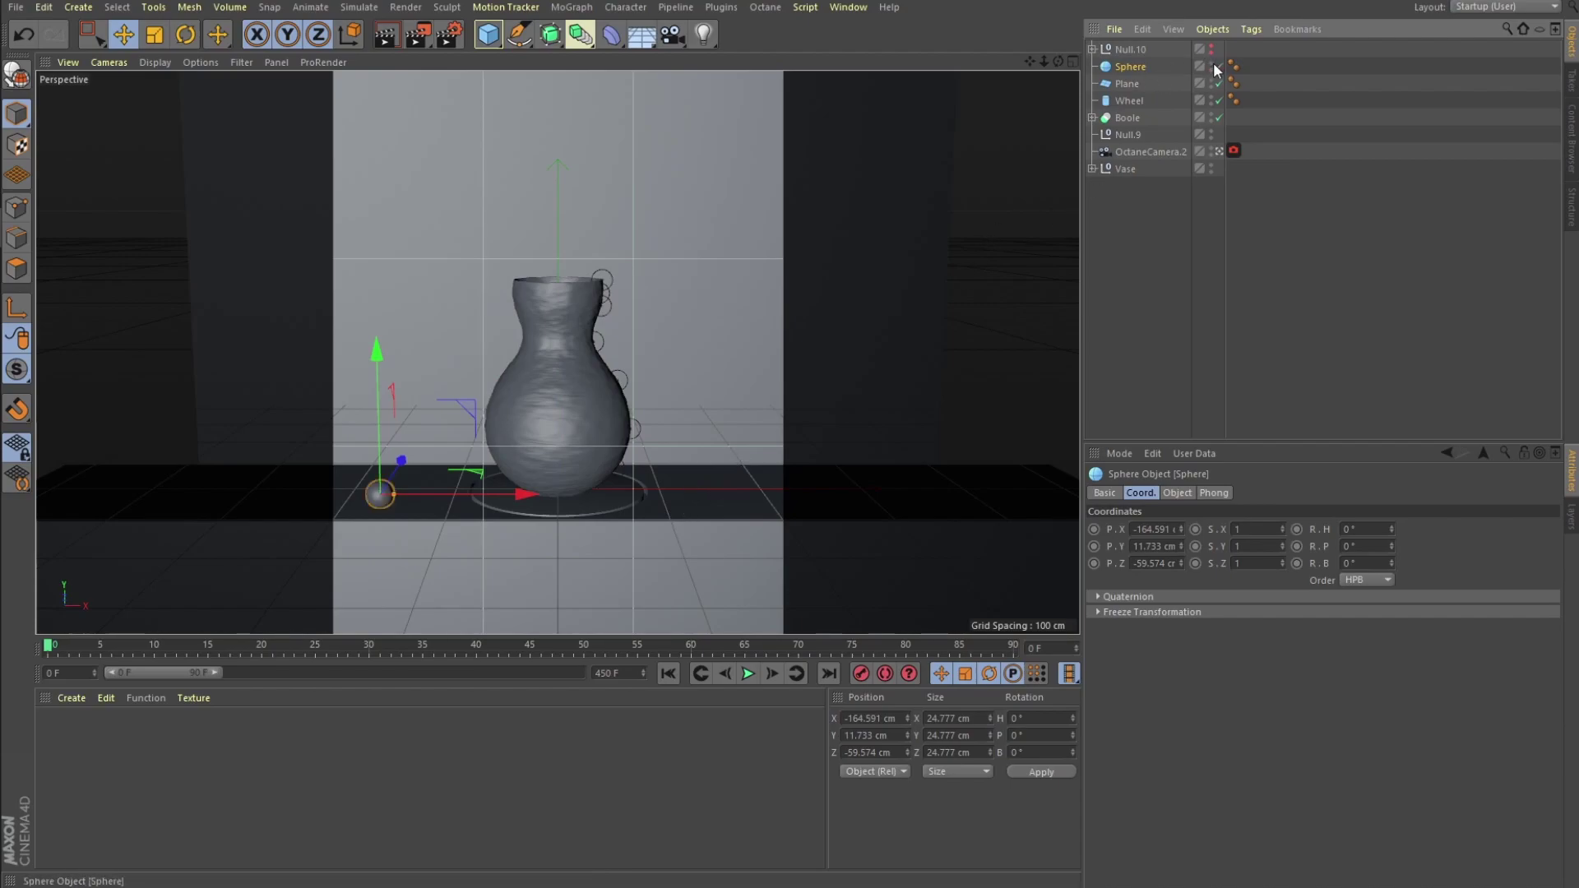
{"action": "left_click", "coordinate": [1296, 161]}
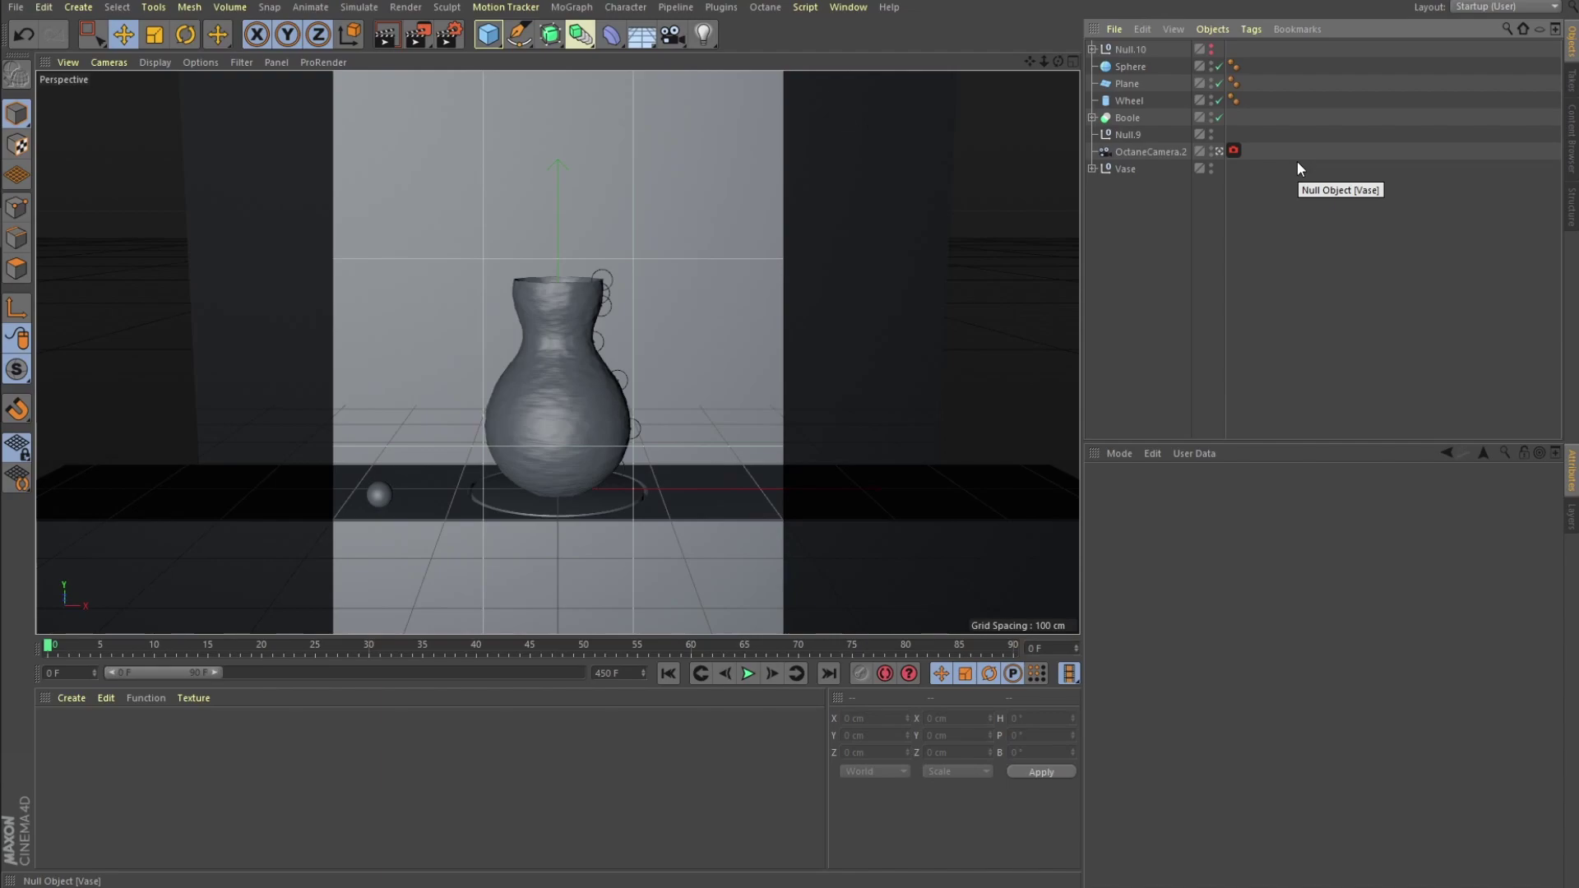
{"action": "left_click", "coordinate": [1211, 50]}
{"action": "left_click", "coordinate": [717, 465]}
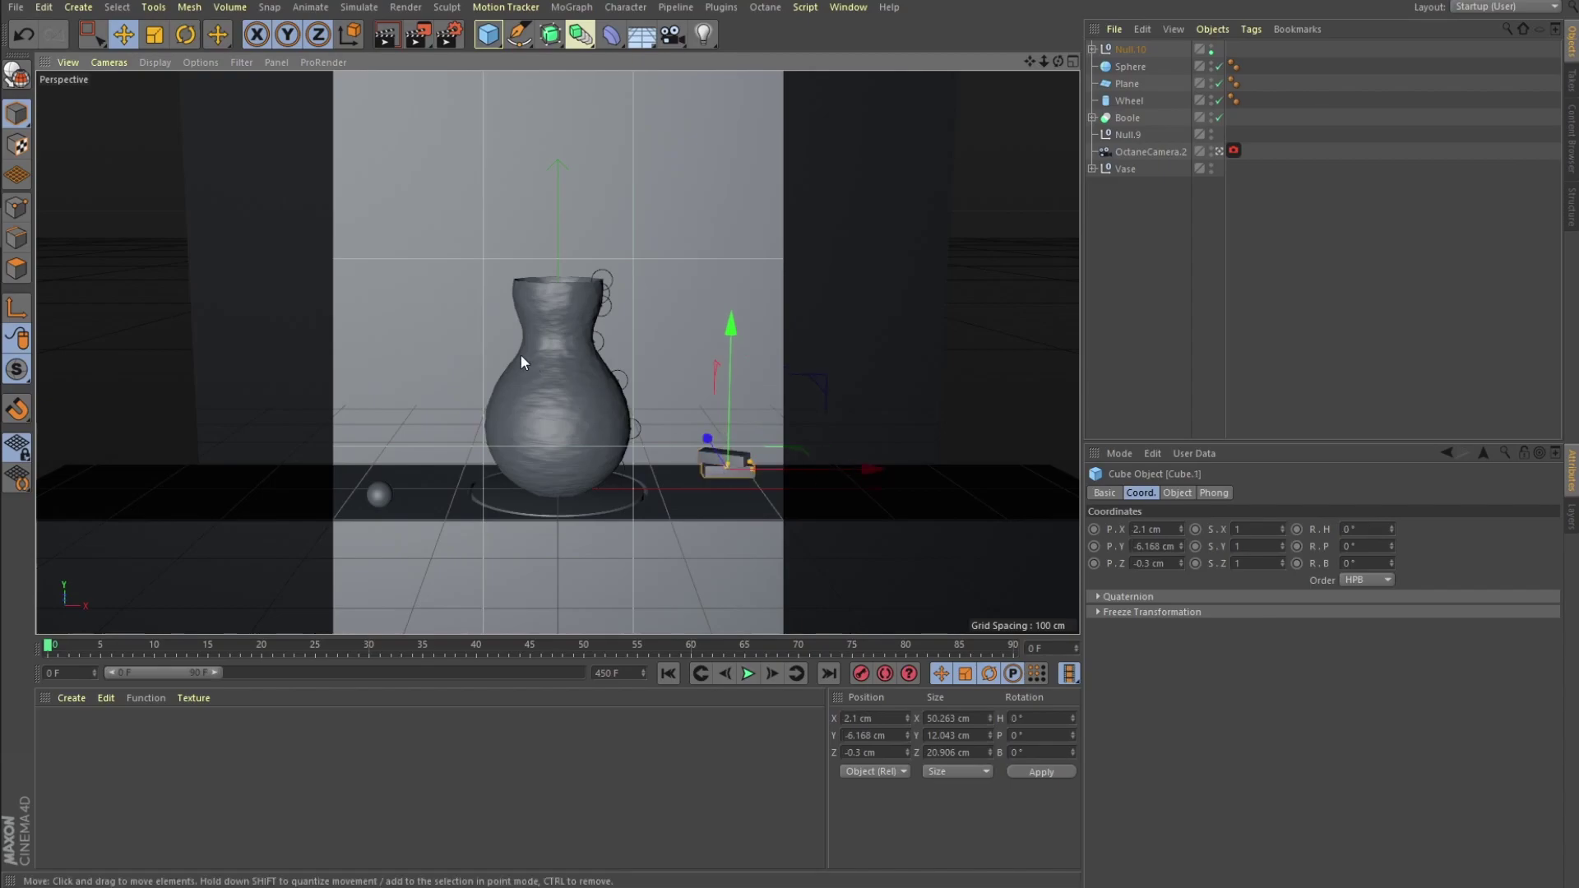
{"action": "left_click", "coordinate": [1354, 288]}
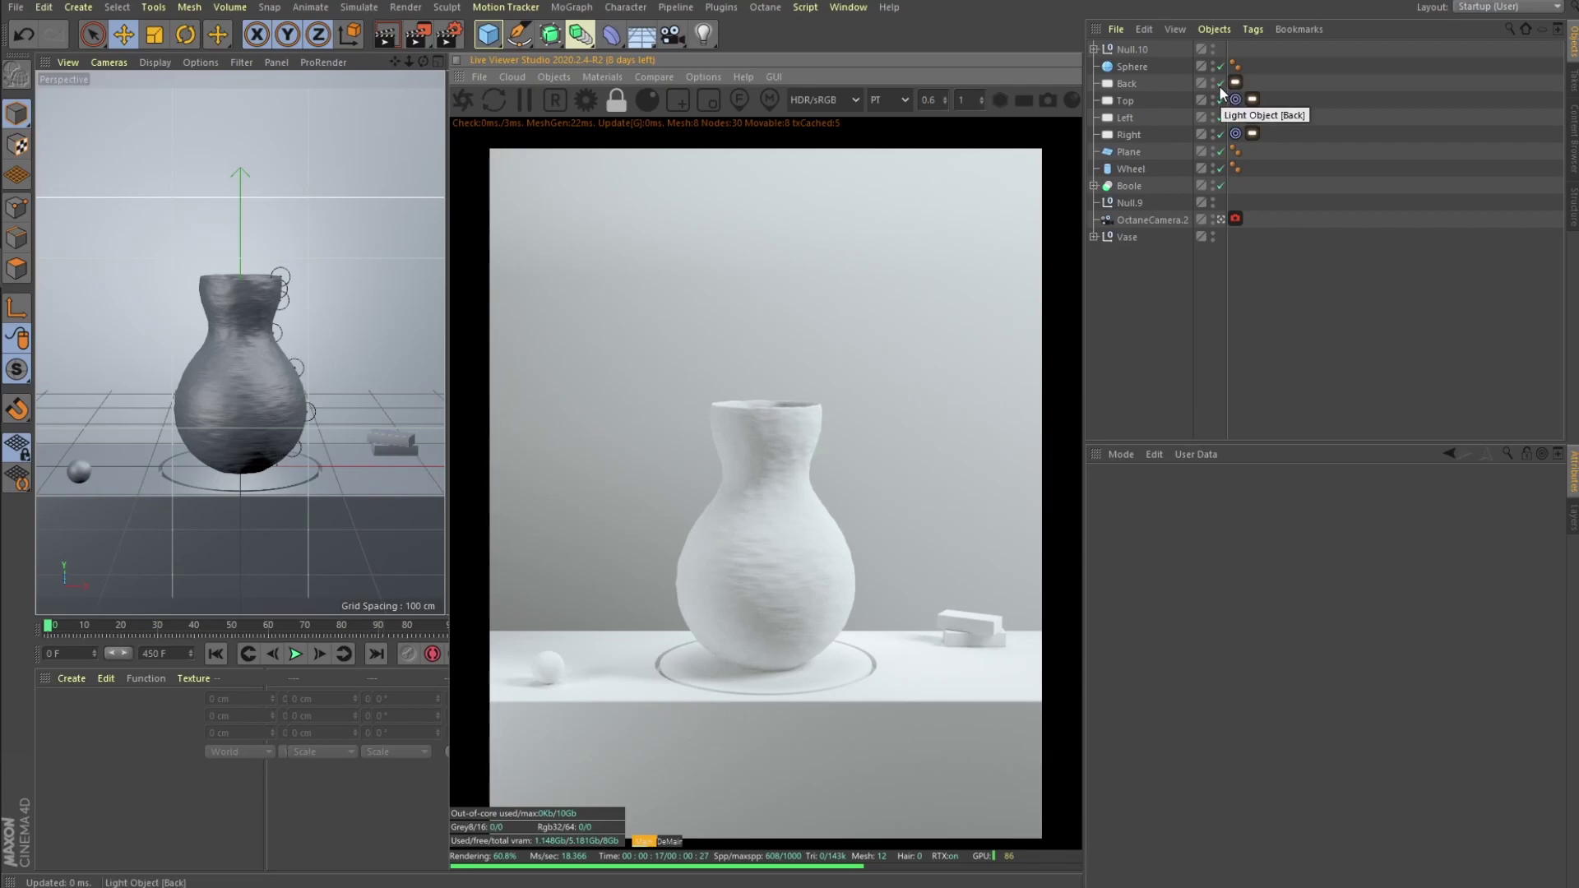
Disable the Top, Left and Right lights and inspect the Gradient distribution in the Back light's Octane LightTag.
{"action": "left_click_drag", "start_coordinate": [1220, 134], "coordinate": [1228, 90]}
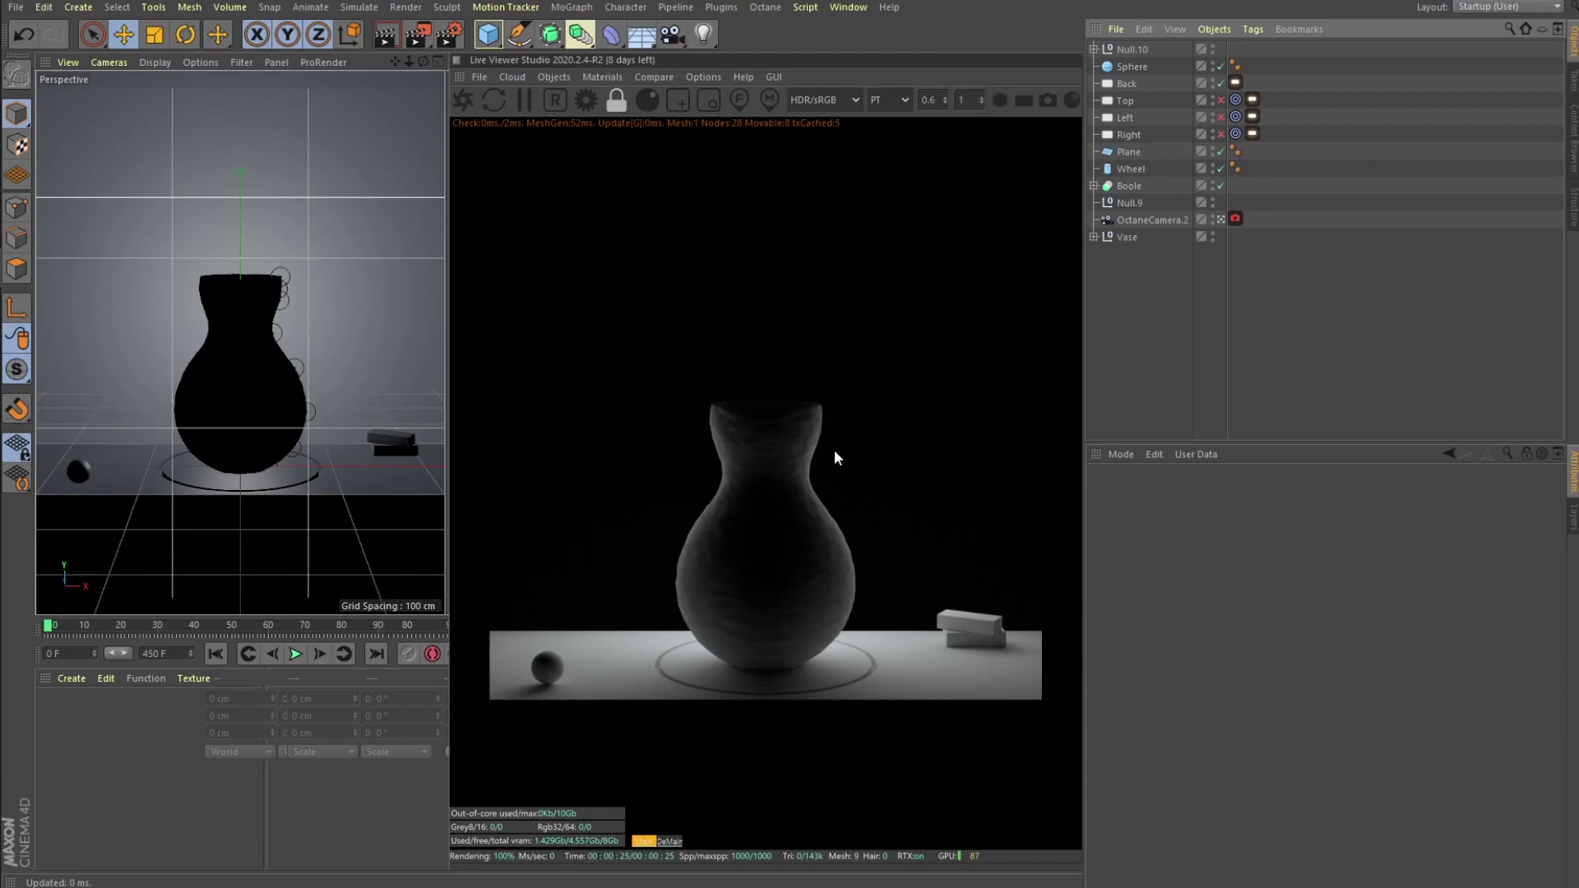
{"action": "left_click", "coordinate": [1235, 82]}
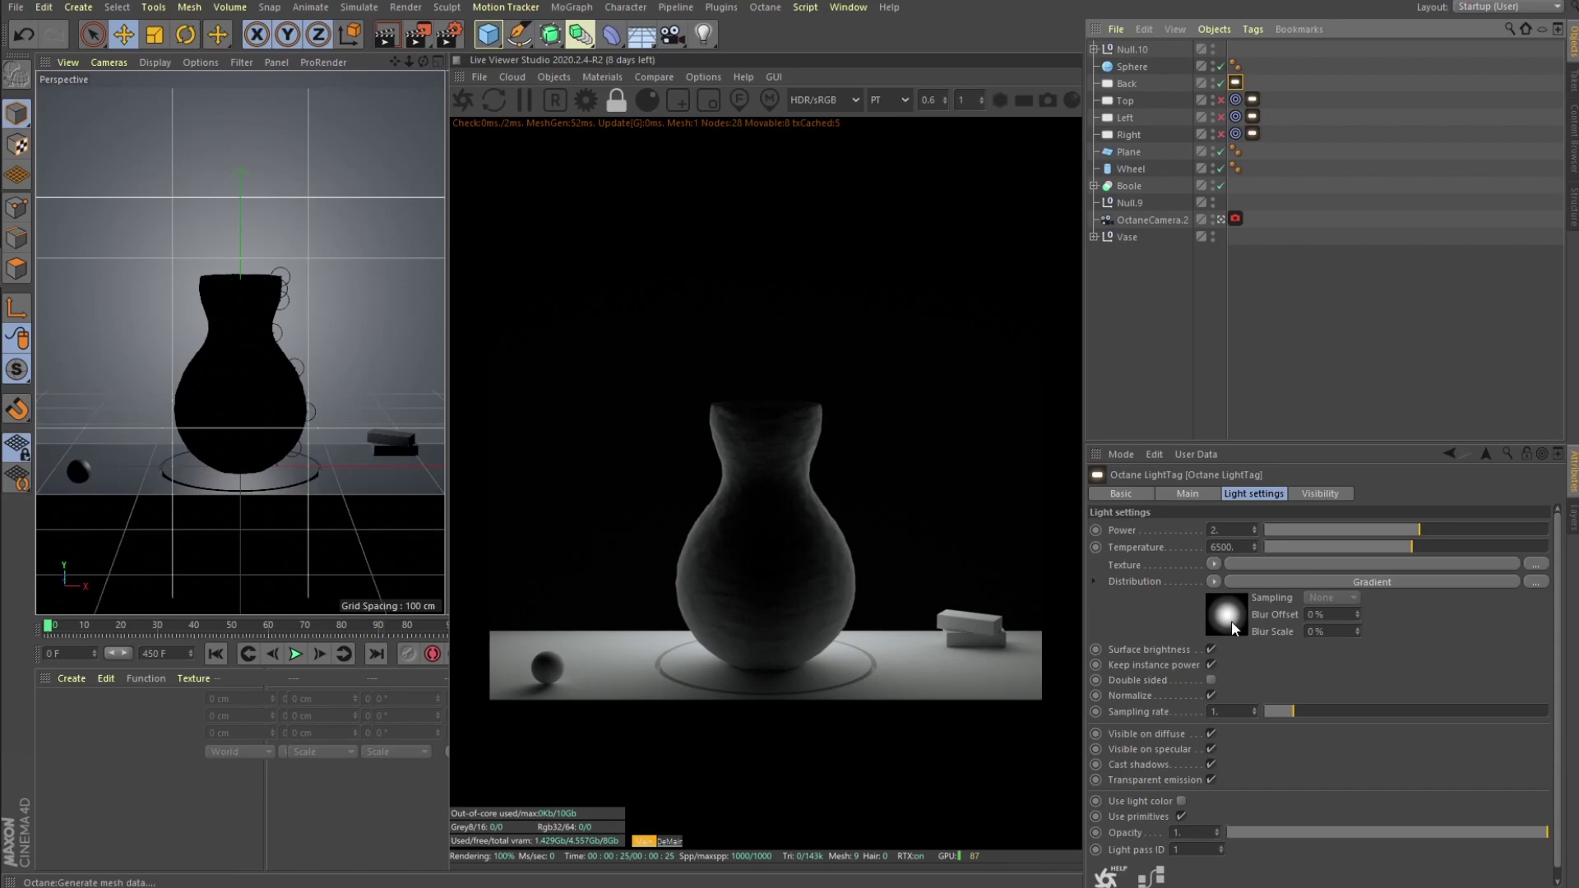
{"action": "left_click", "coordinate": [1231, 620]}
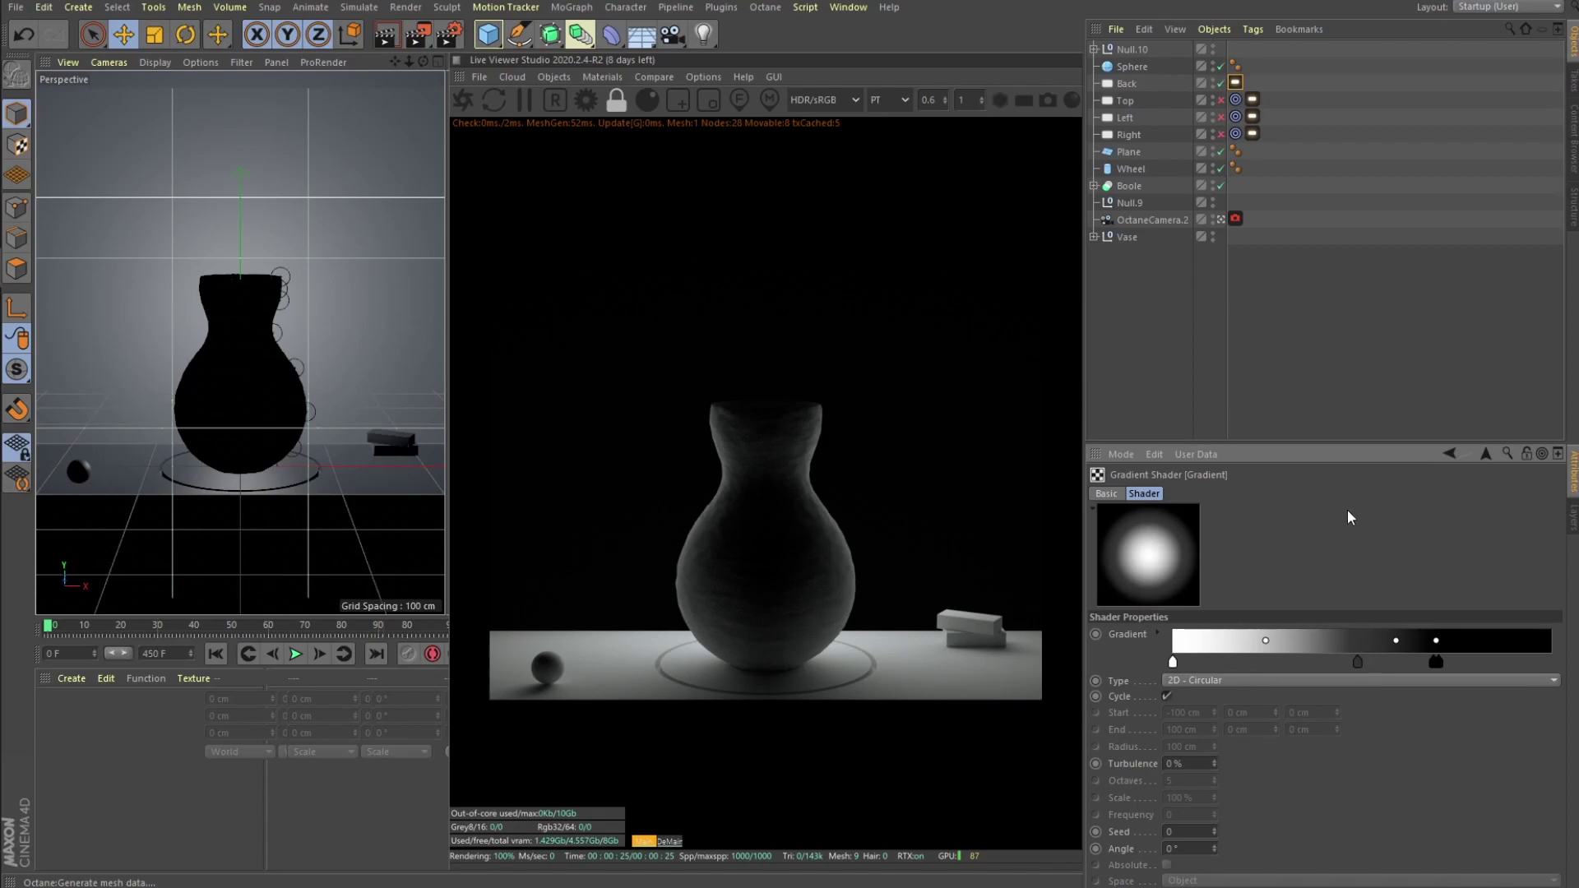
{"action": "left_click", "coordinate": [1482, 452]}
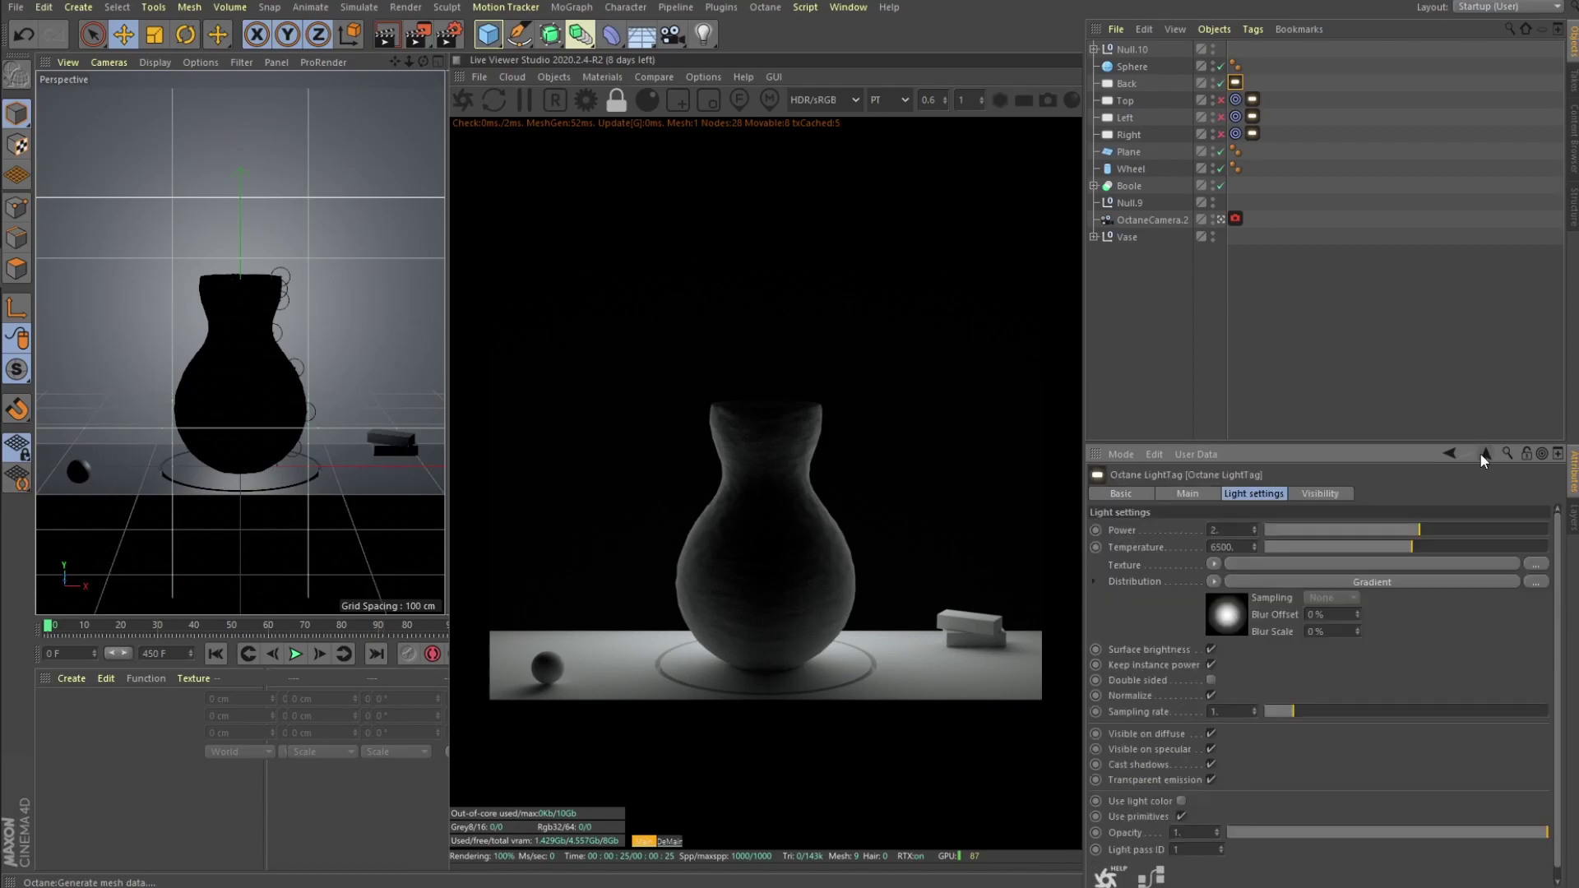
Try clearing the Gradient from the Back light's Distribution, and undo the change.
{"action": "left_click", "coordinate": [1215, 581]}
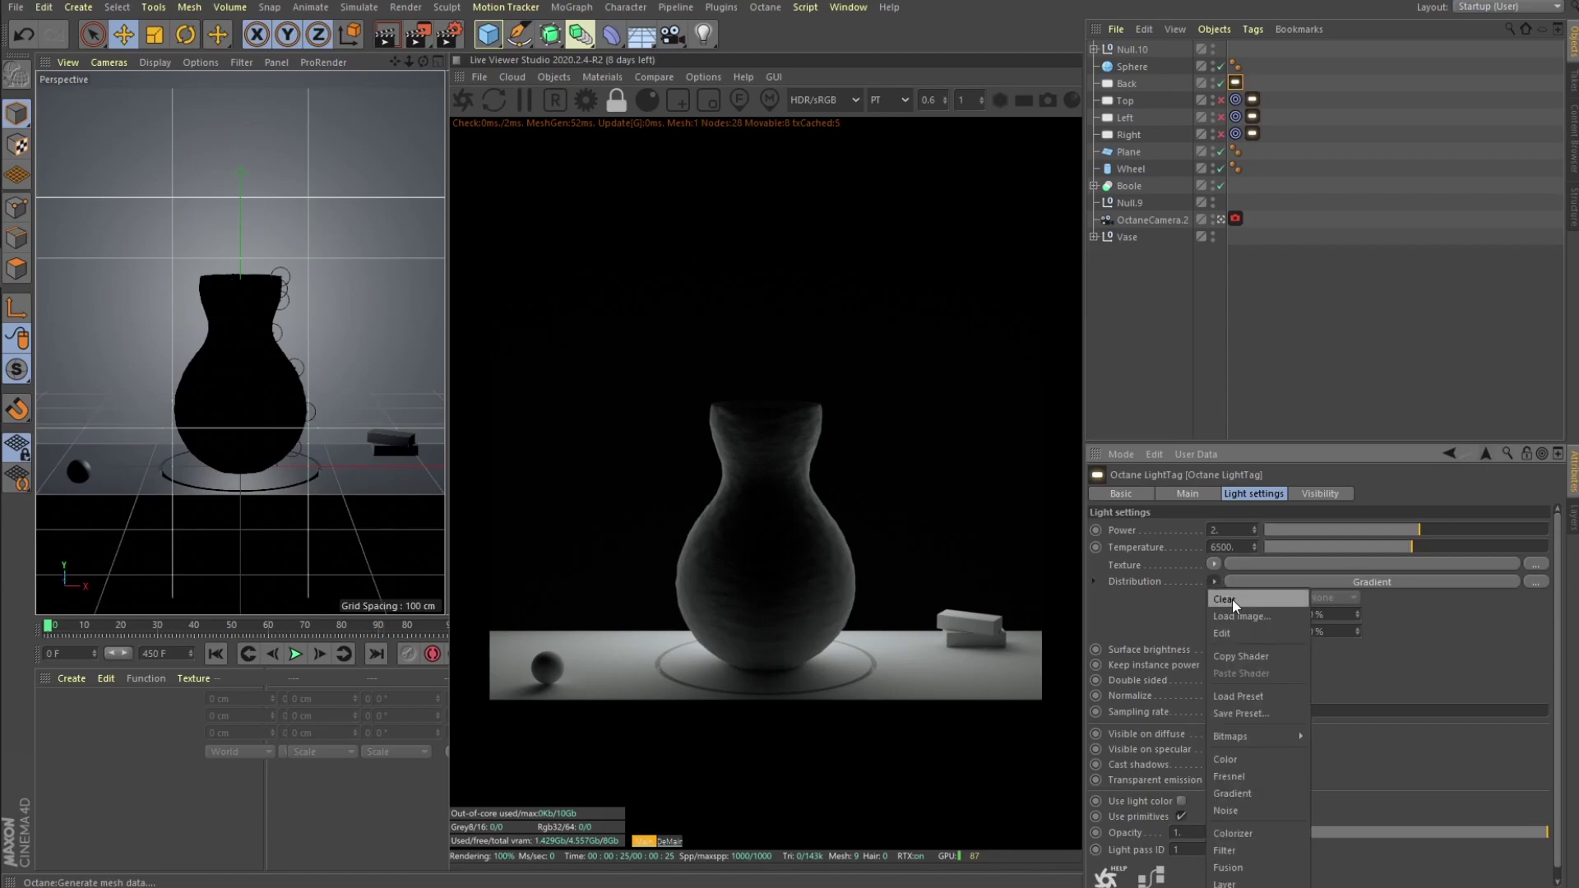
{"action": "left_click", "coordinate": [1231, 599]}
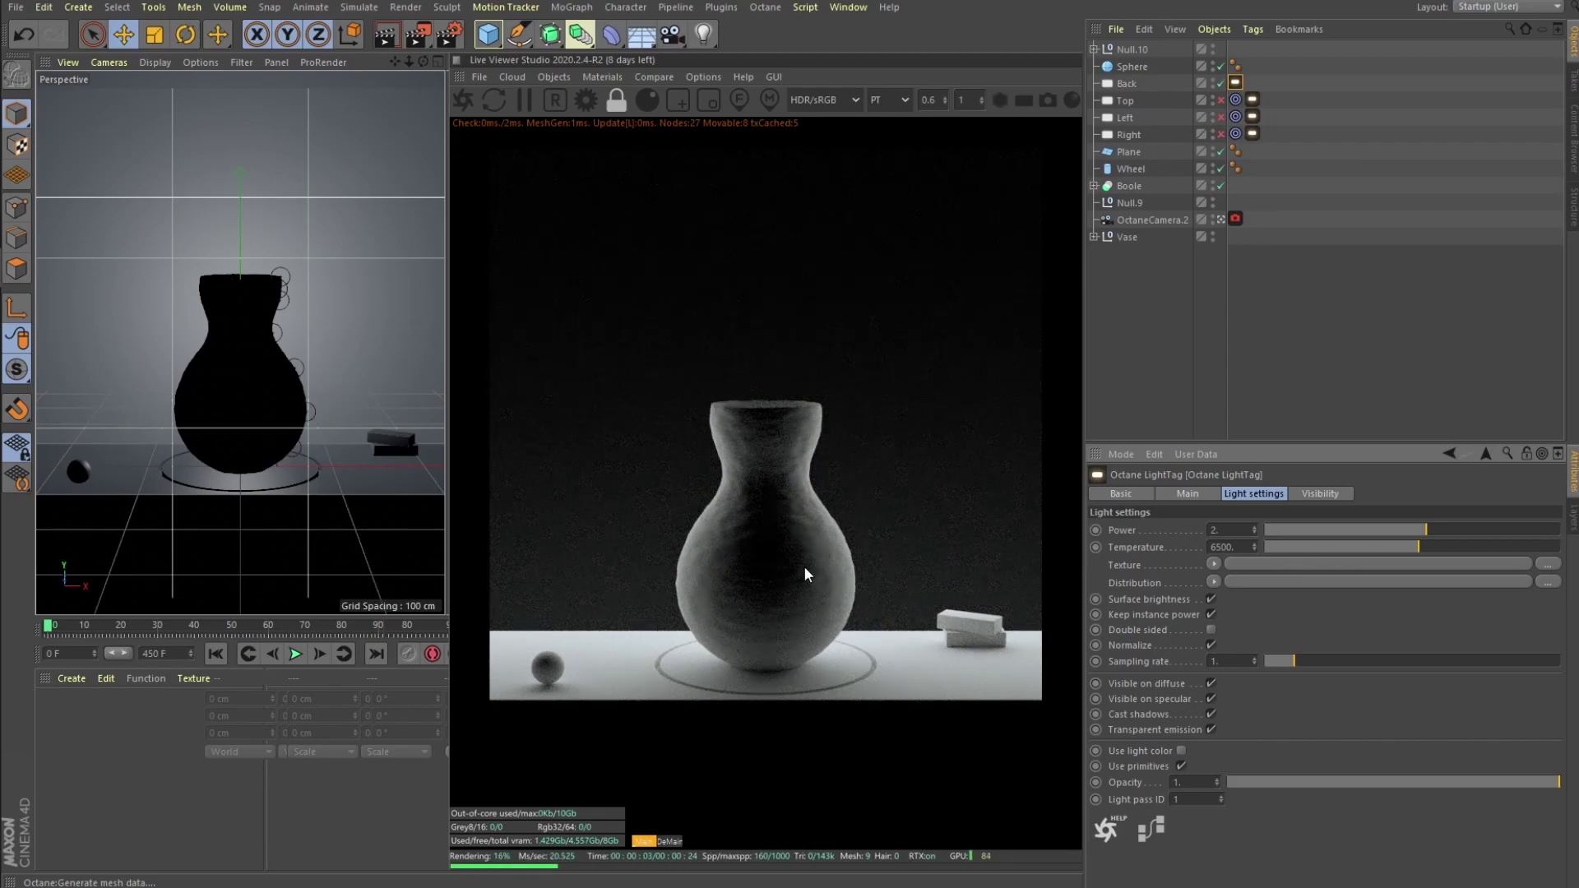
{"action": "key", "text": "ctrl+z"}
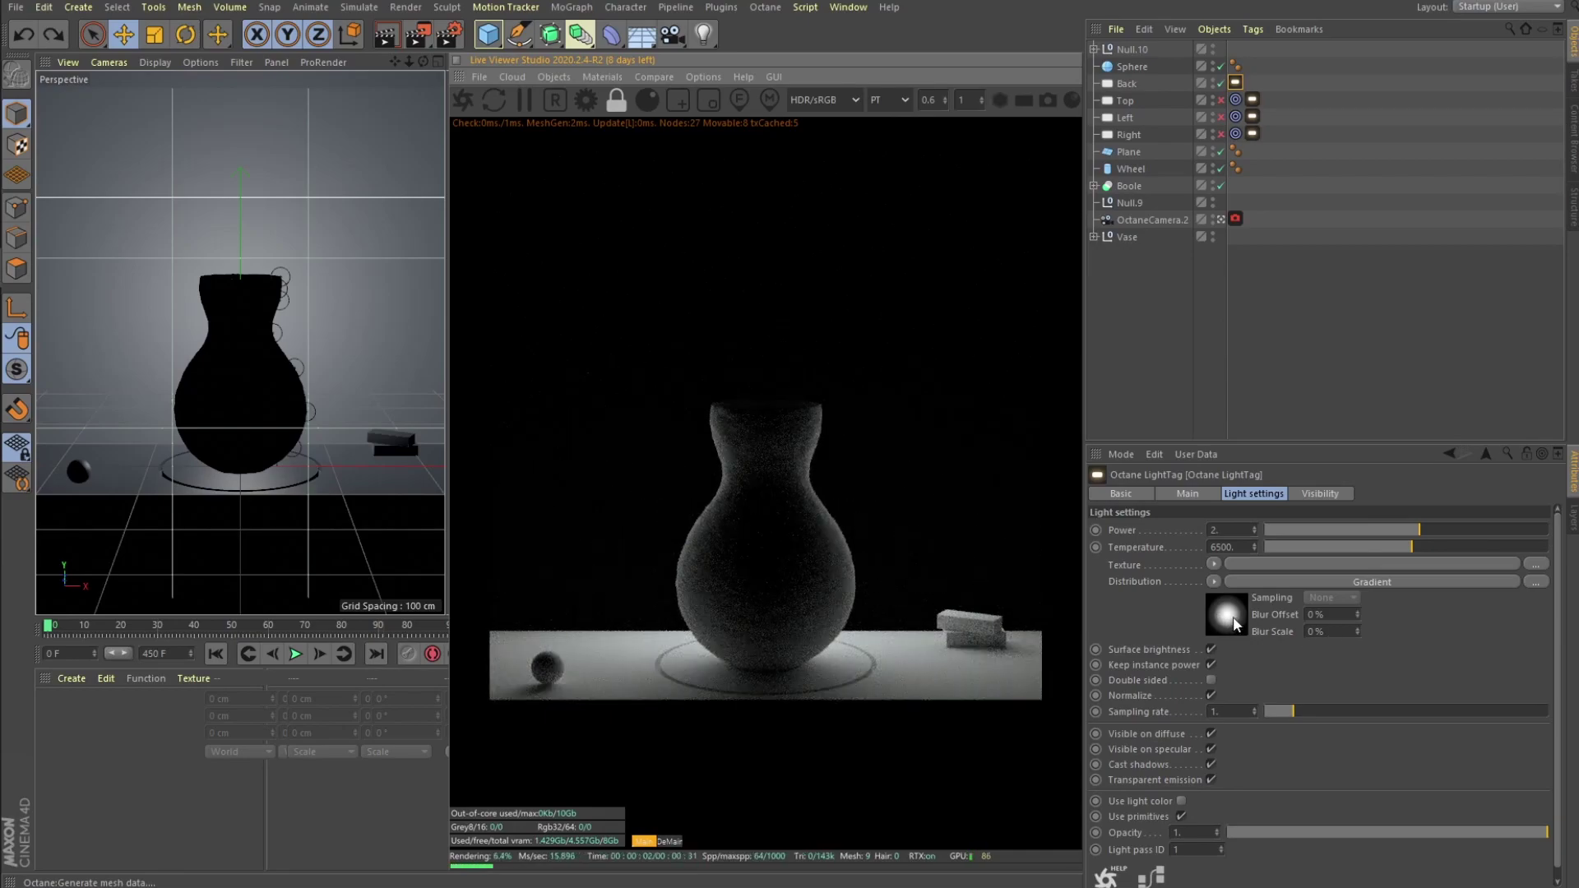
Enable the Top light and inspect its Octane LightTag and its Target tag's Null.8 inside the Vase group.
{"action": "left_click", "coordinate": [1129, 100]}
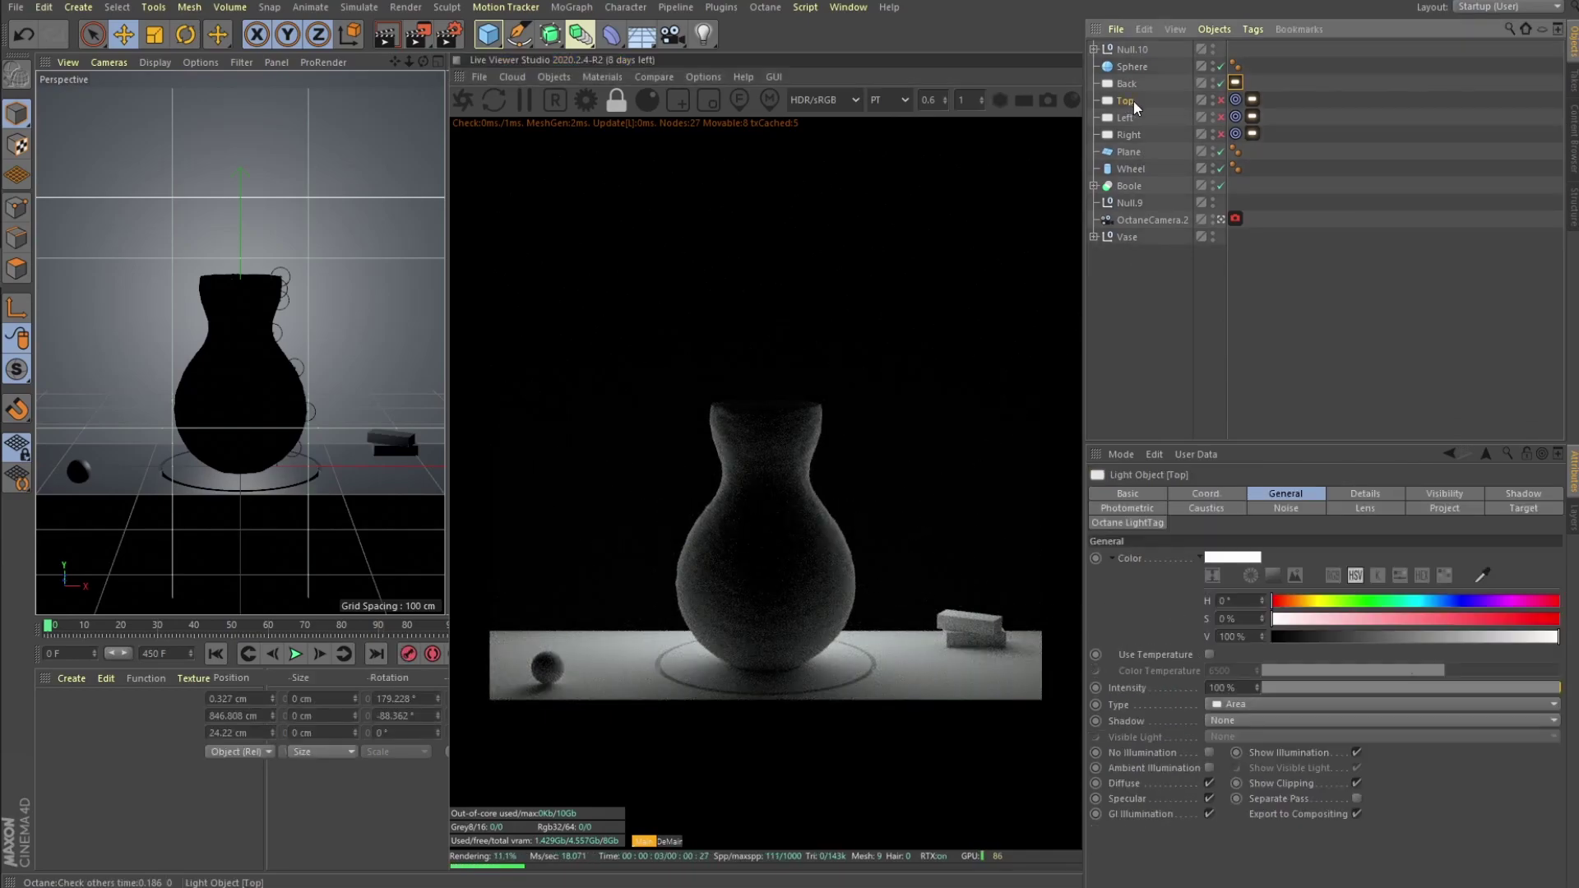
{"action": "left_click", "coordinate": [1220, 99]}
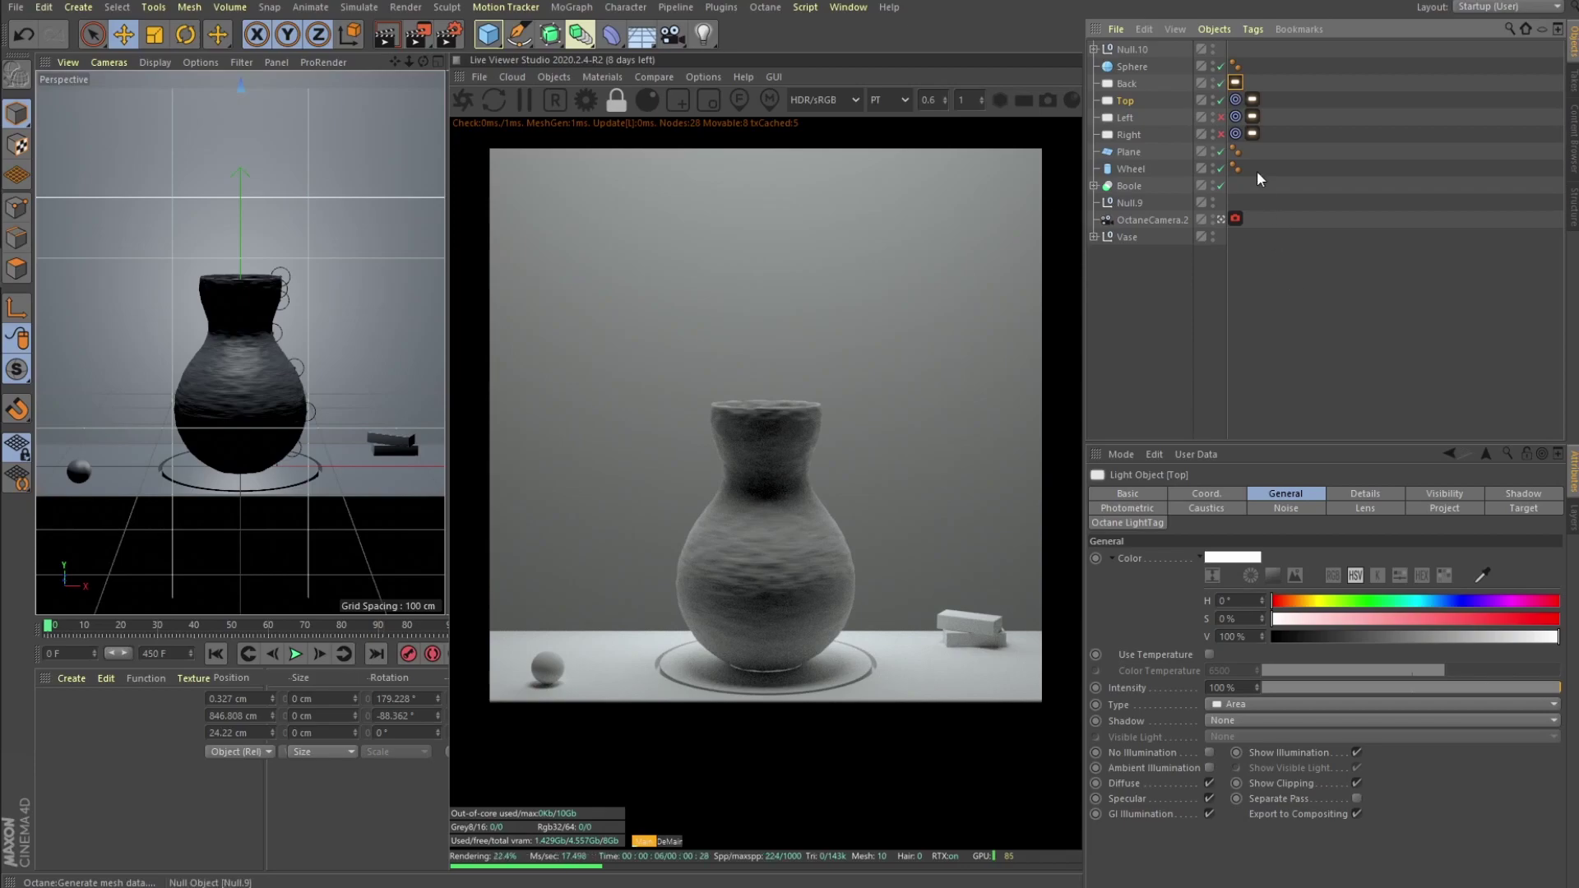
{"action": "left_click", "coordinate": [1251, 99]}
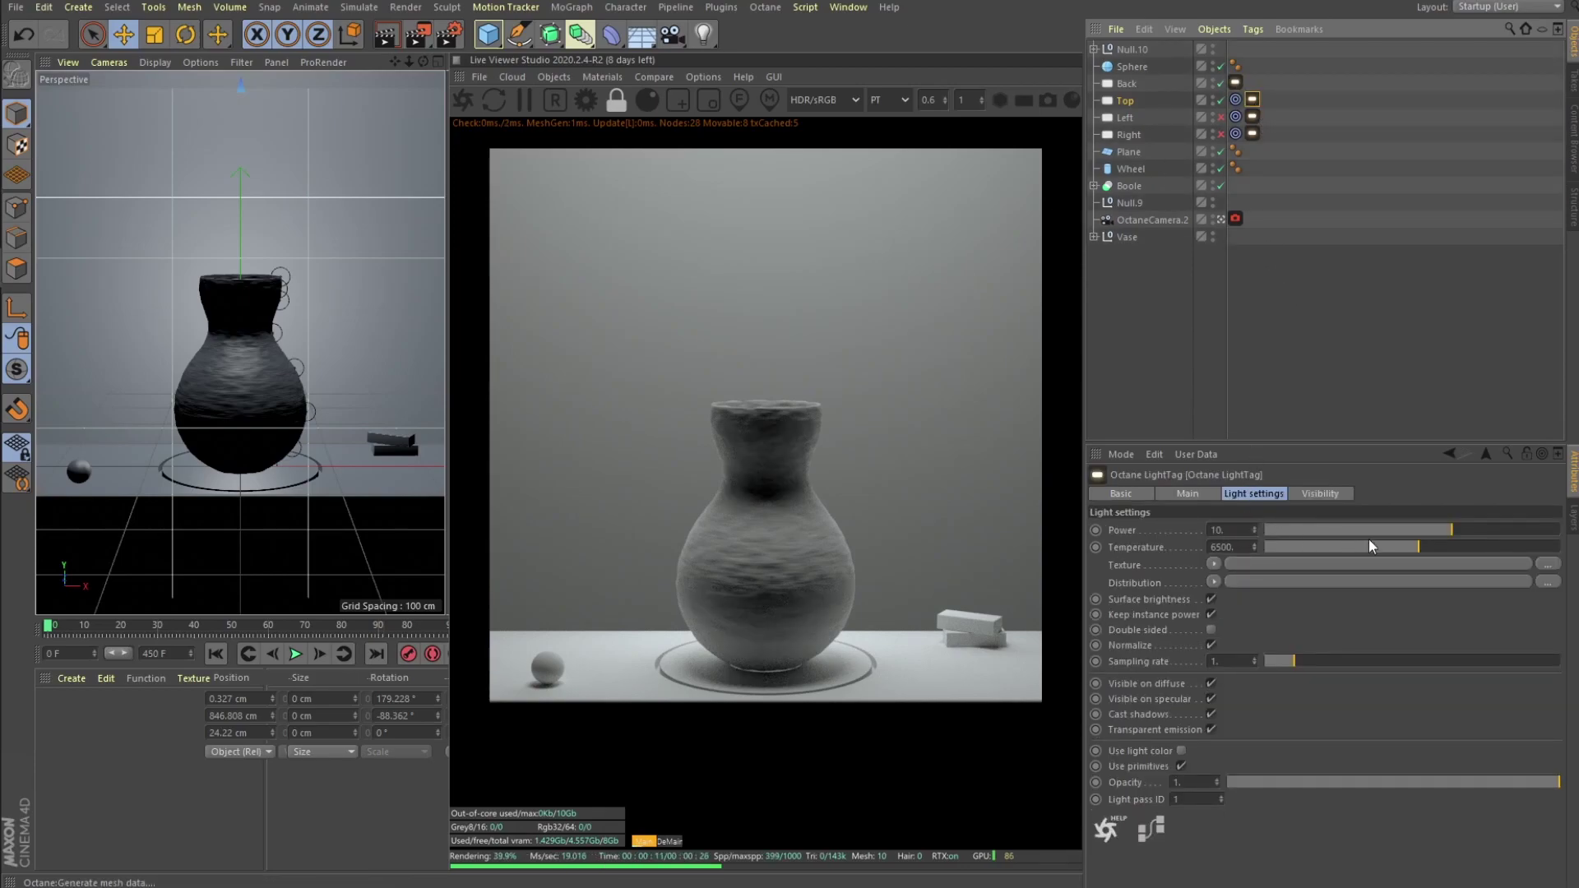
{"action": "left_click", "coordinate": [1235, 99]}
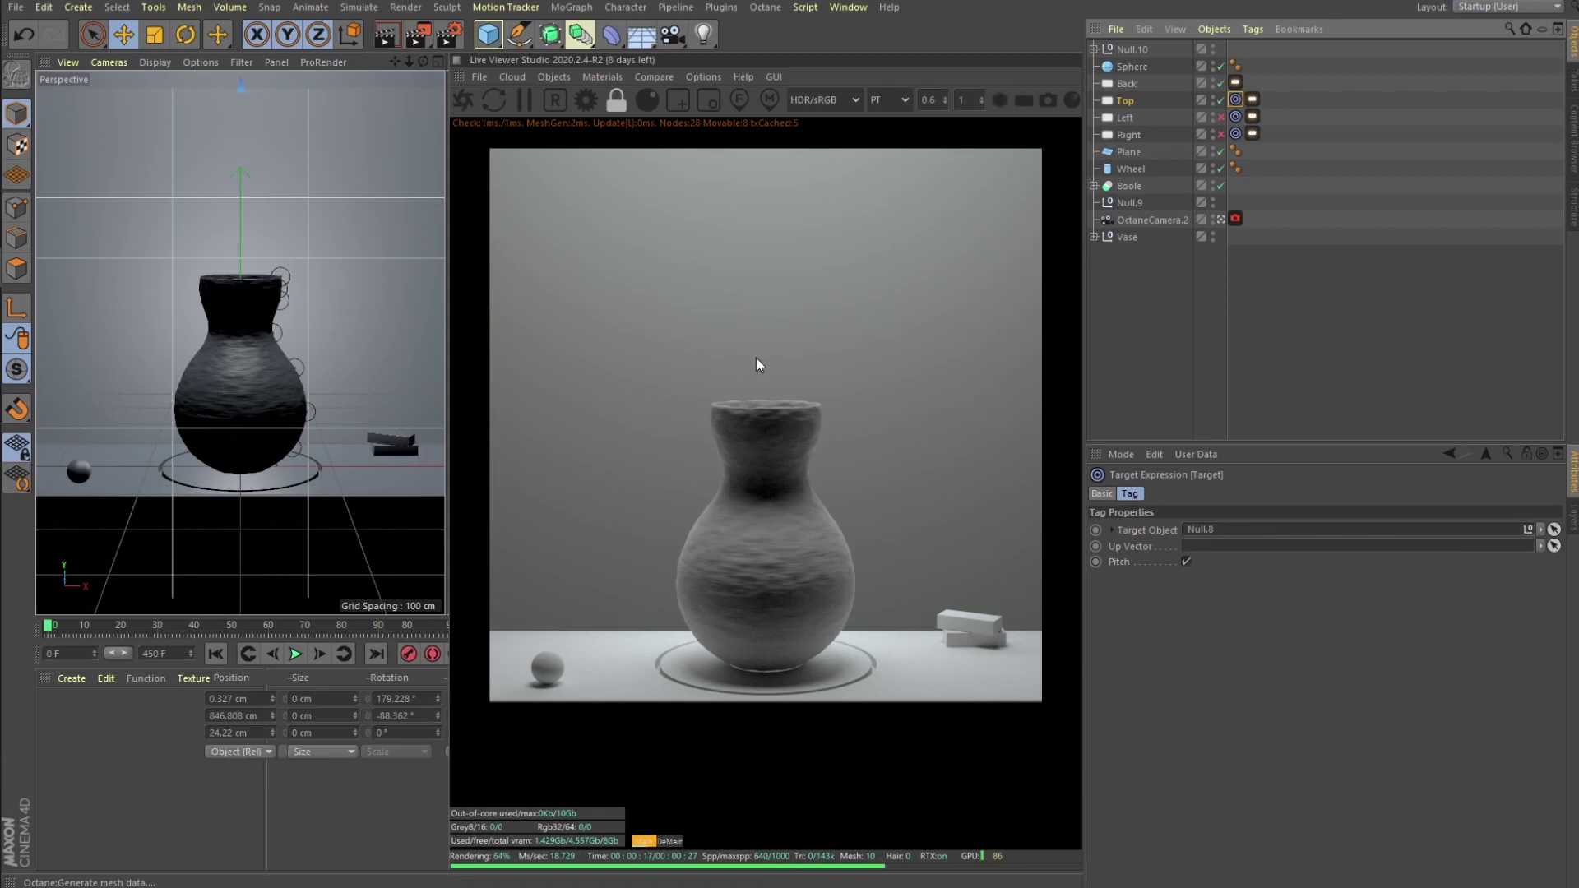
{"action": "left_click", "coordinate": [1094, 236]}
{"action": "left_click", "coordinate": [1138, 257]}
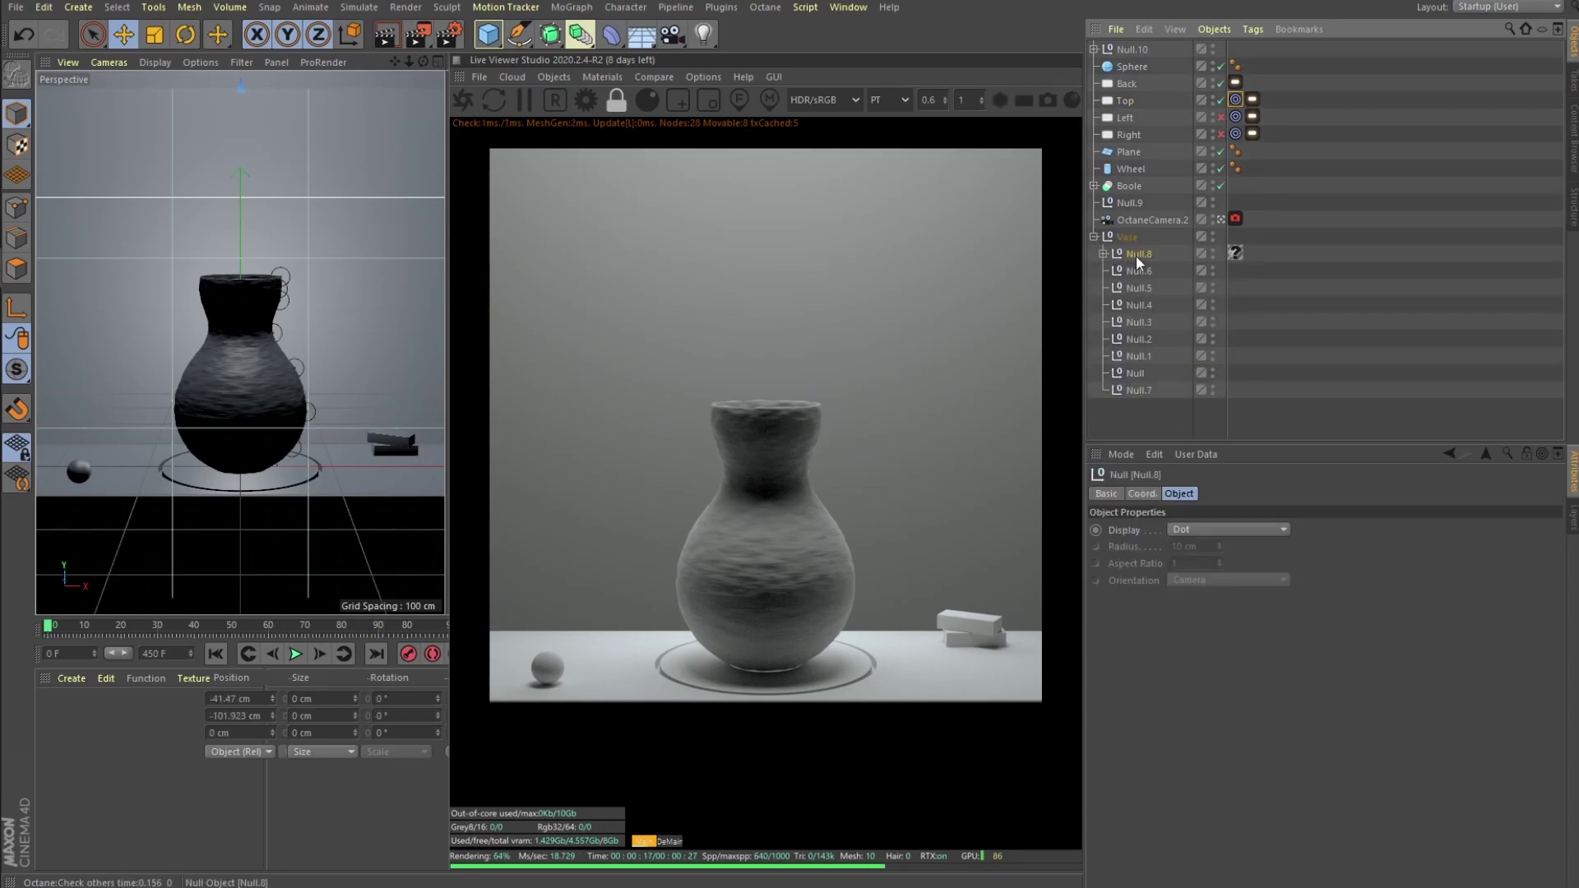
{"action": "left_click", "coordinate": [1093, 236]}
Enable the Left light and check its placement in the Right and Front views.
{"action": "left_click", "coordinate": [1220, 117]}
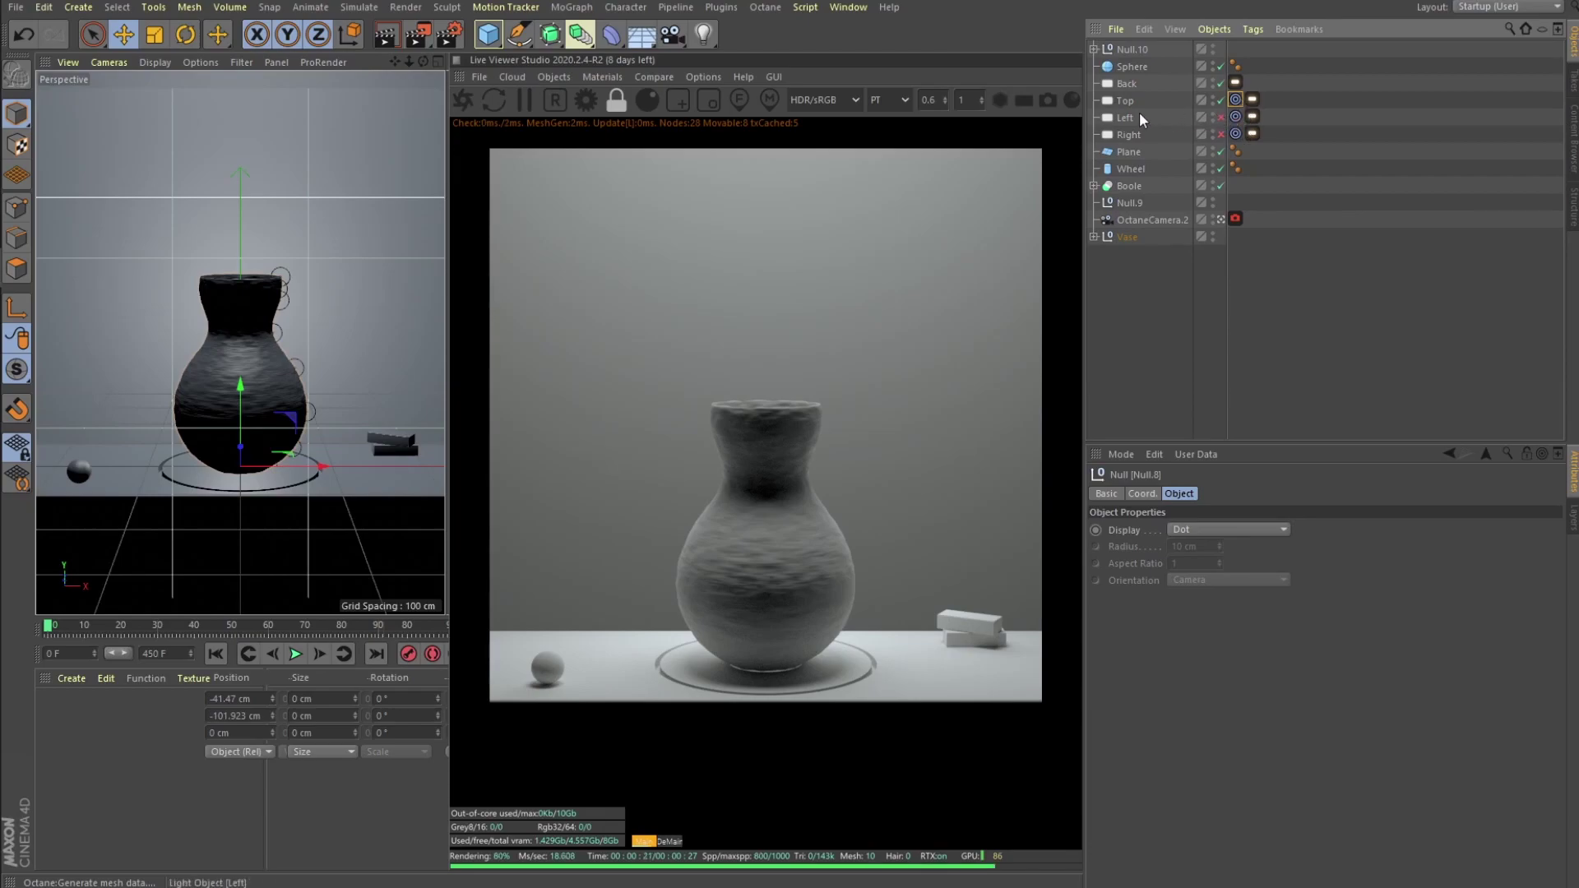
{"action": "left_click", "coordinate": [1220, 118]}
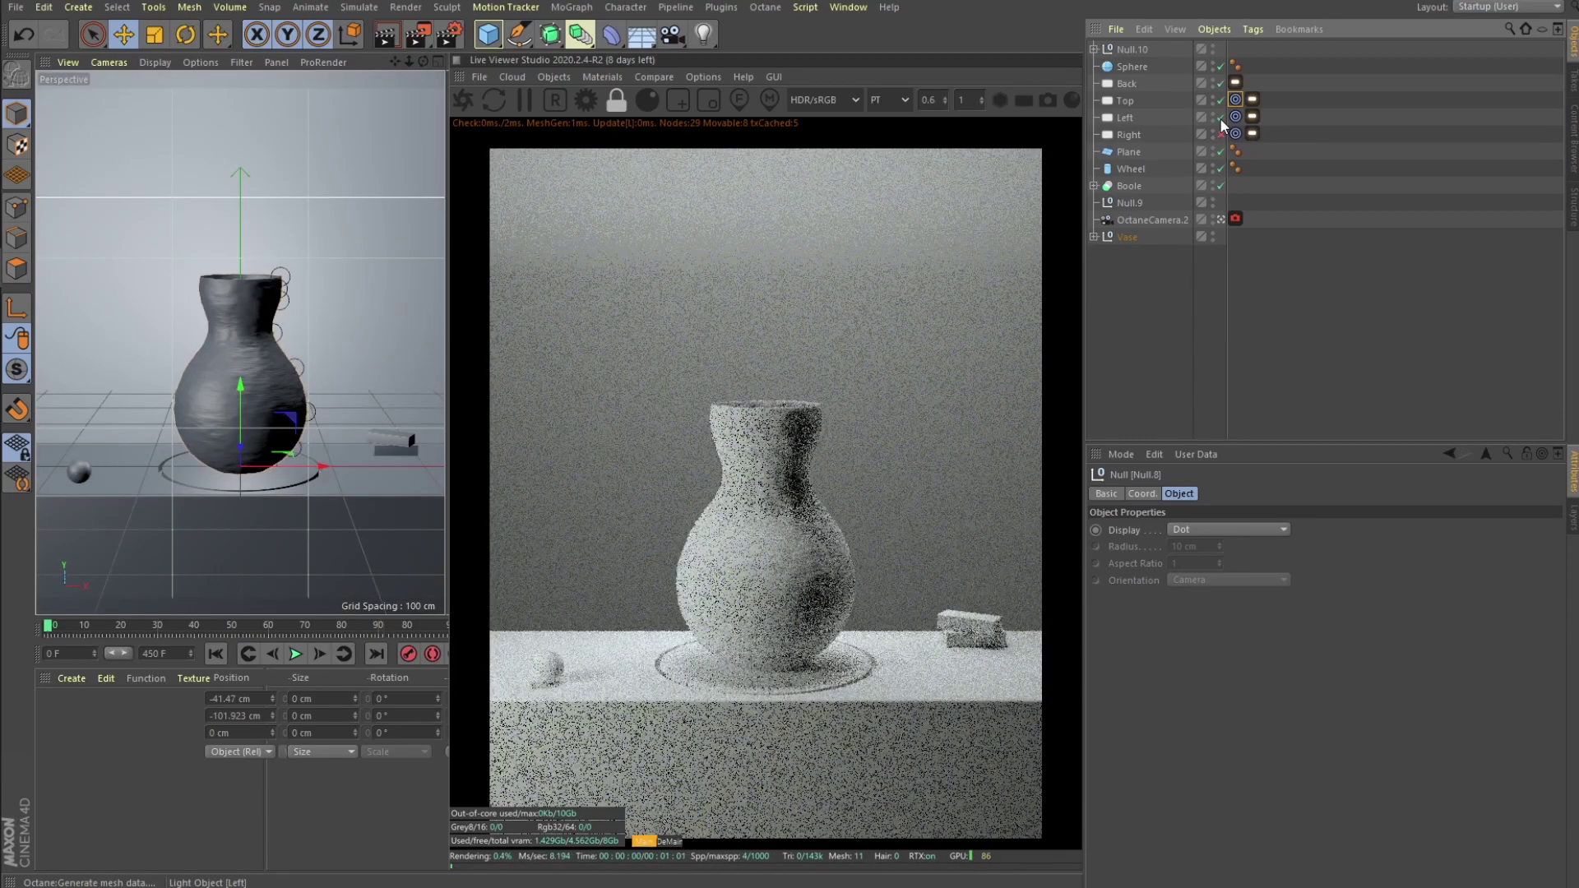
{"action": "left_click", "coordinate": [1126, 117]}
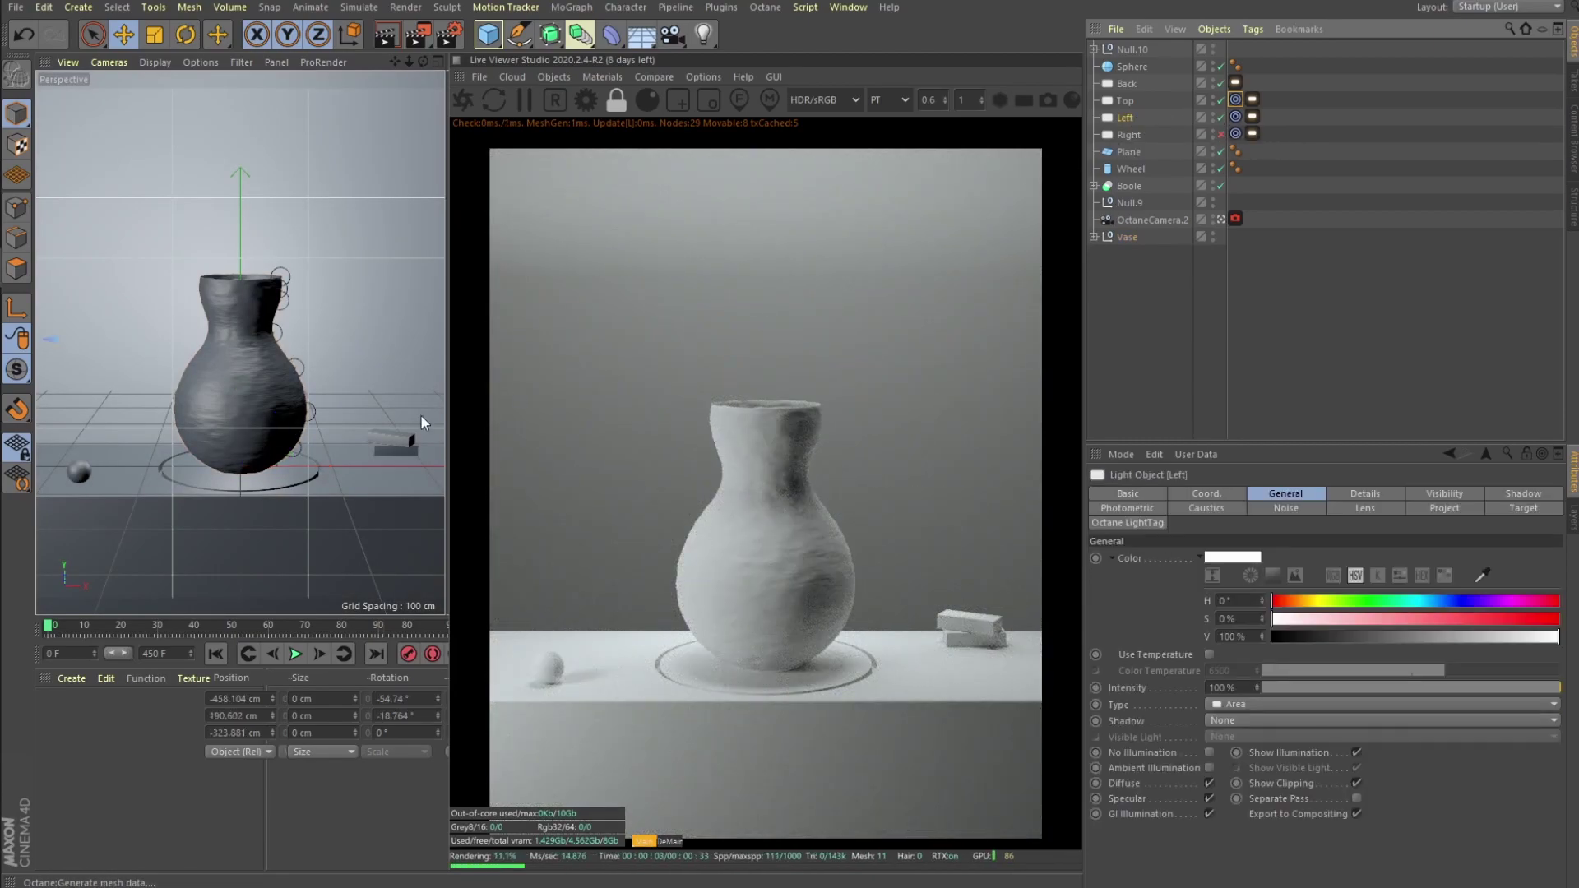
{"action": "middle_click", "coordinate": [214, 488]}
{"action": "middle_click", "coordinate": [230, 480]}
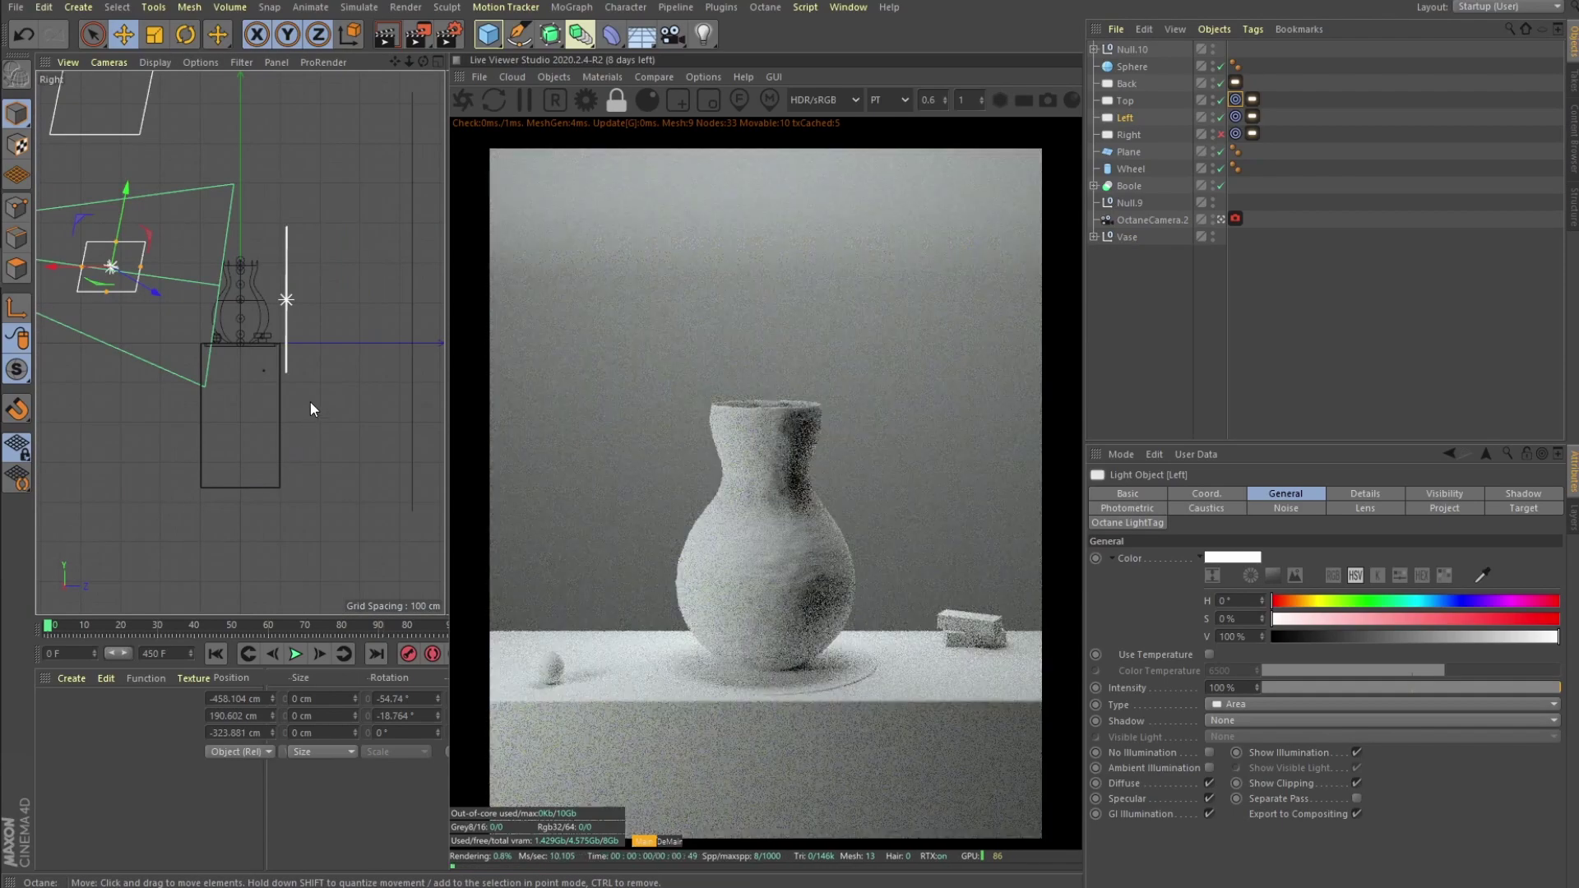
{"action": "middle_click", "coordinate": [243, 342]}
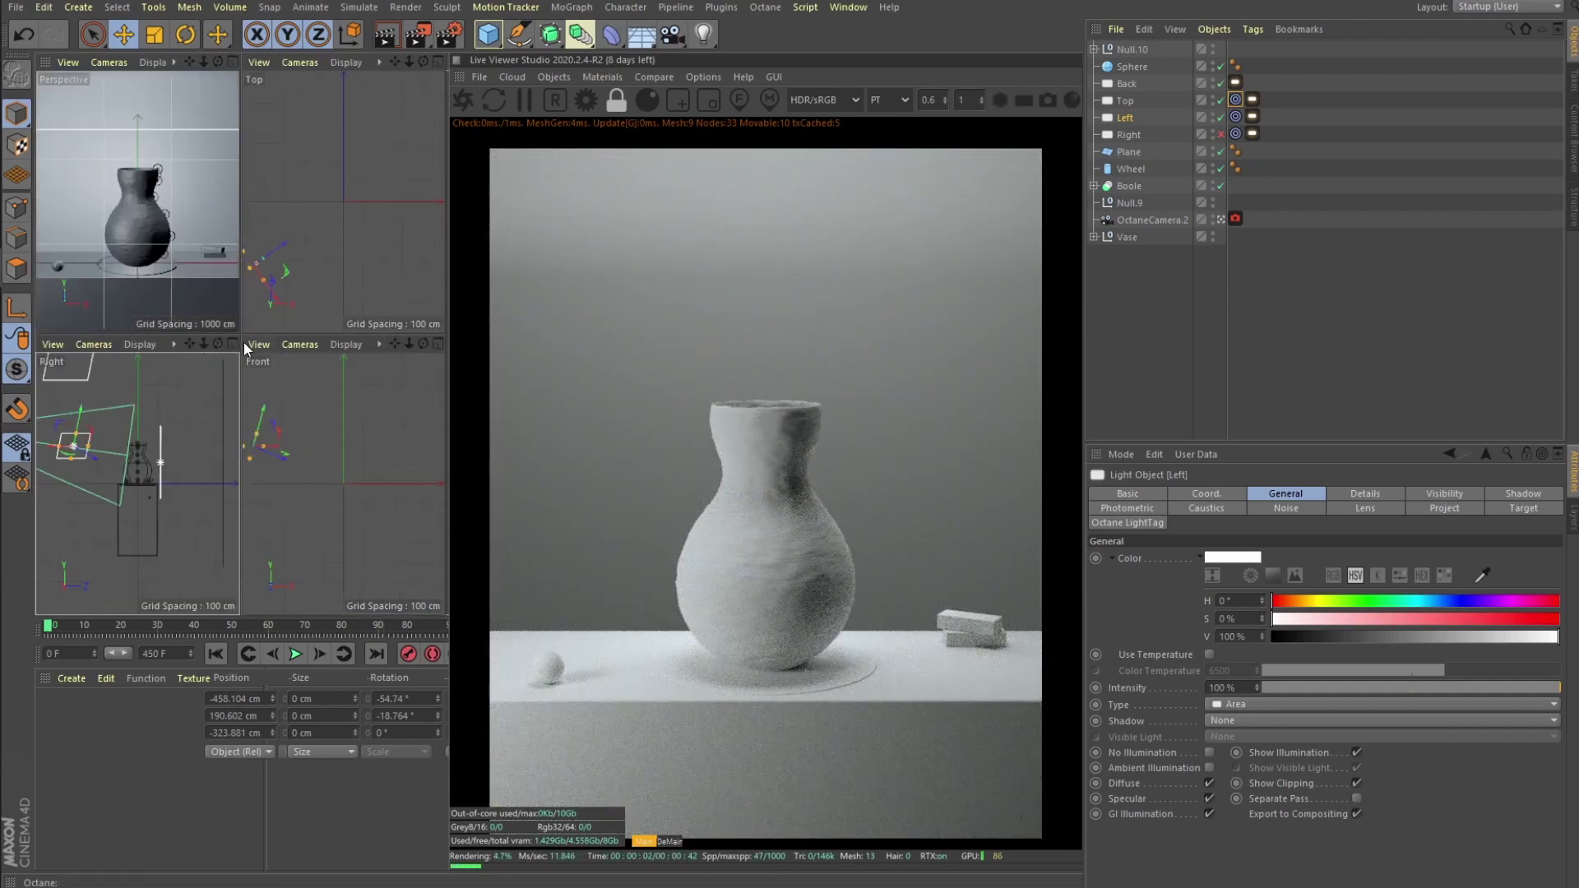
{"action": "middle_click", "coordinate": [353, 452]}
{"action": "scroll", "coordinate": [276, 350], "scroll_direction": "up", "scroll_amount": 4}
{"action": "scroll", "coordinate": [292, 382], "scroll_direction": "up", "scroll_amount": 1}
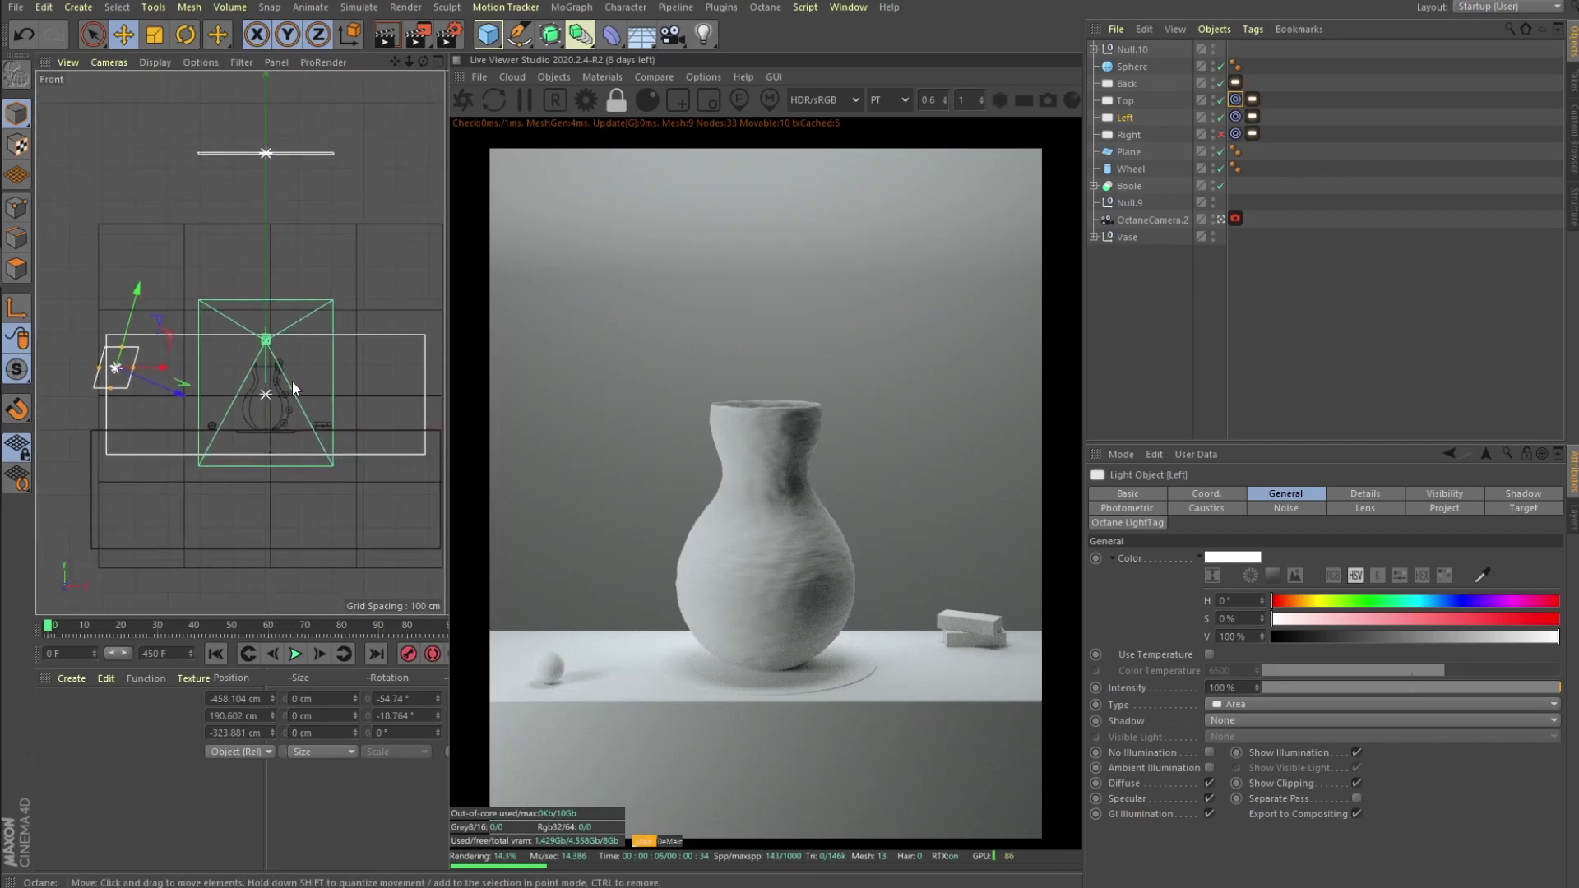
Enable the Right light and check its placement in the Front view.
{"action": "left_click", "coordinate": [1220, 134]}
{"action": "left_click", "coordinate": [1184, 134]}
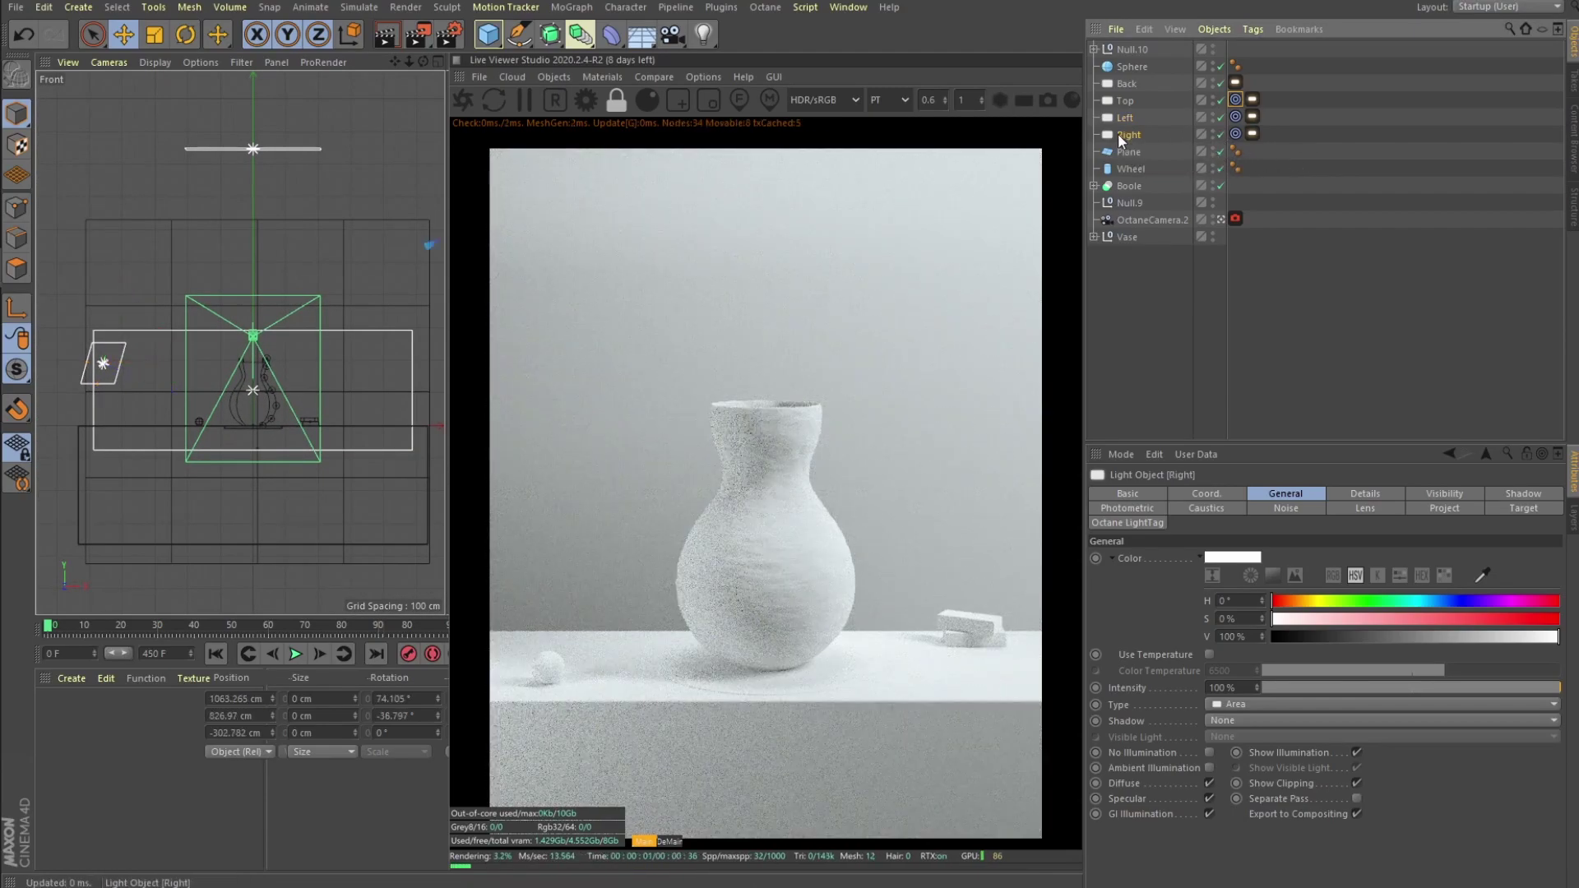
{"action": "scroll", "coordinate": [286, 344], "scroll_direction": "down", "scroll_amount": 1}
{"action": "scroll", "coordinate": [286, 344], "scroll_direction": "down", "scroll_amount": 4}
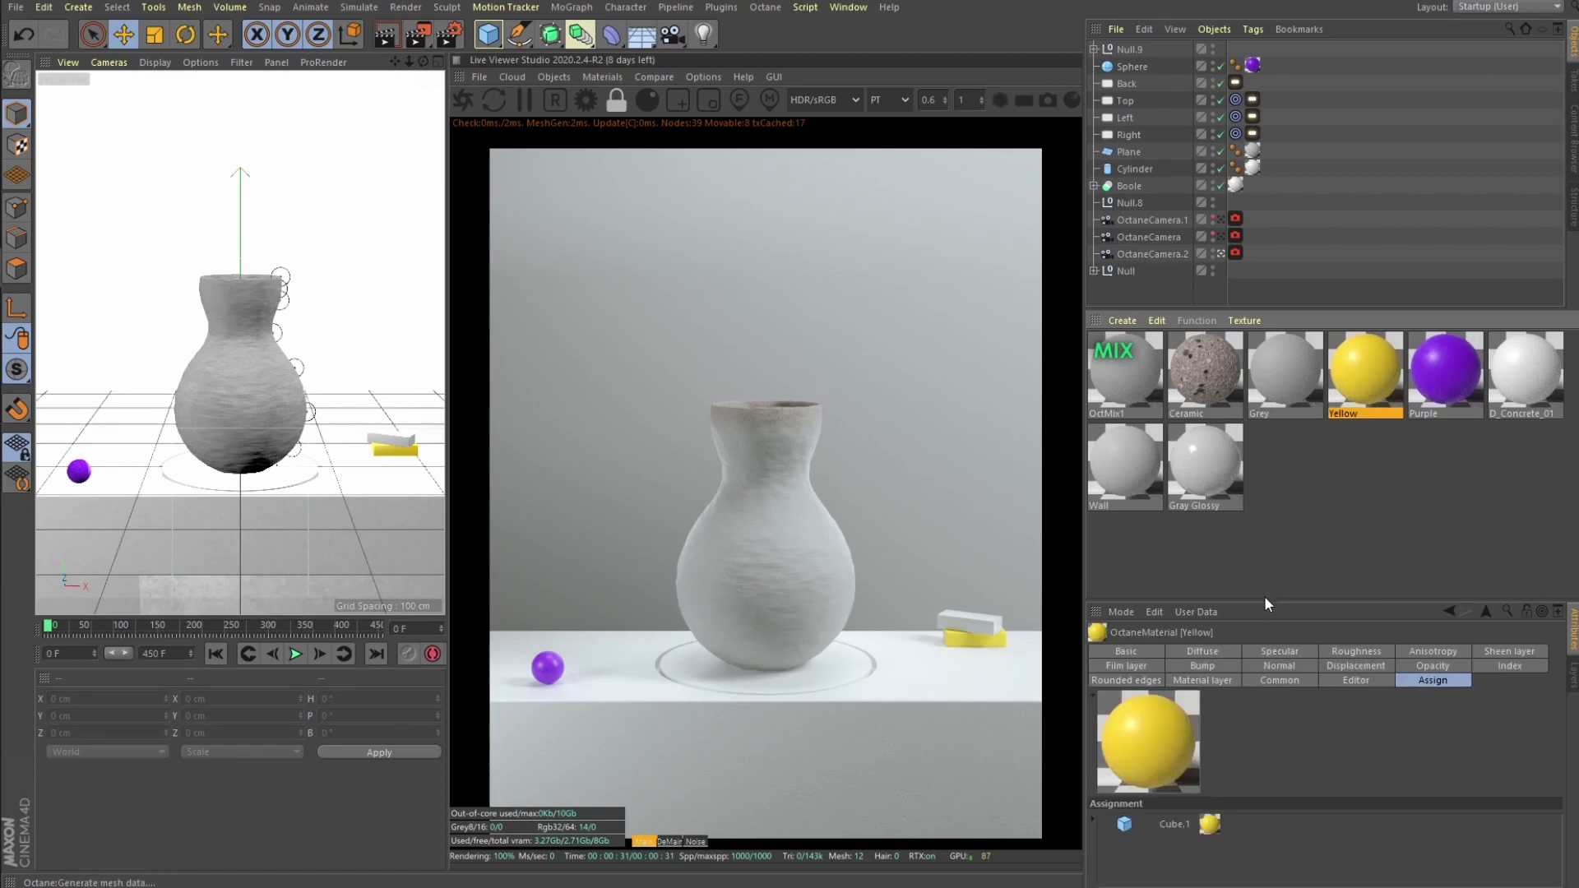
Review the assignments of the Purple and Wall materials and inspect the small Cube.1.
{"action": "left_click", "coordinate": [1448, 387]}
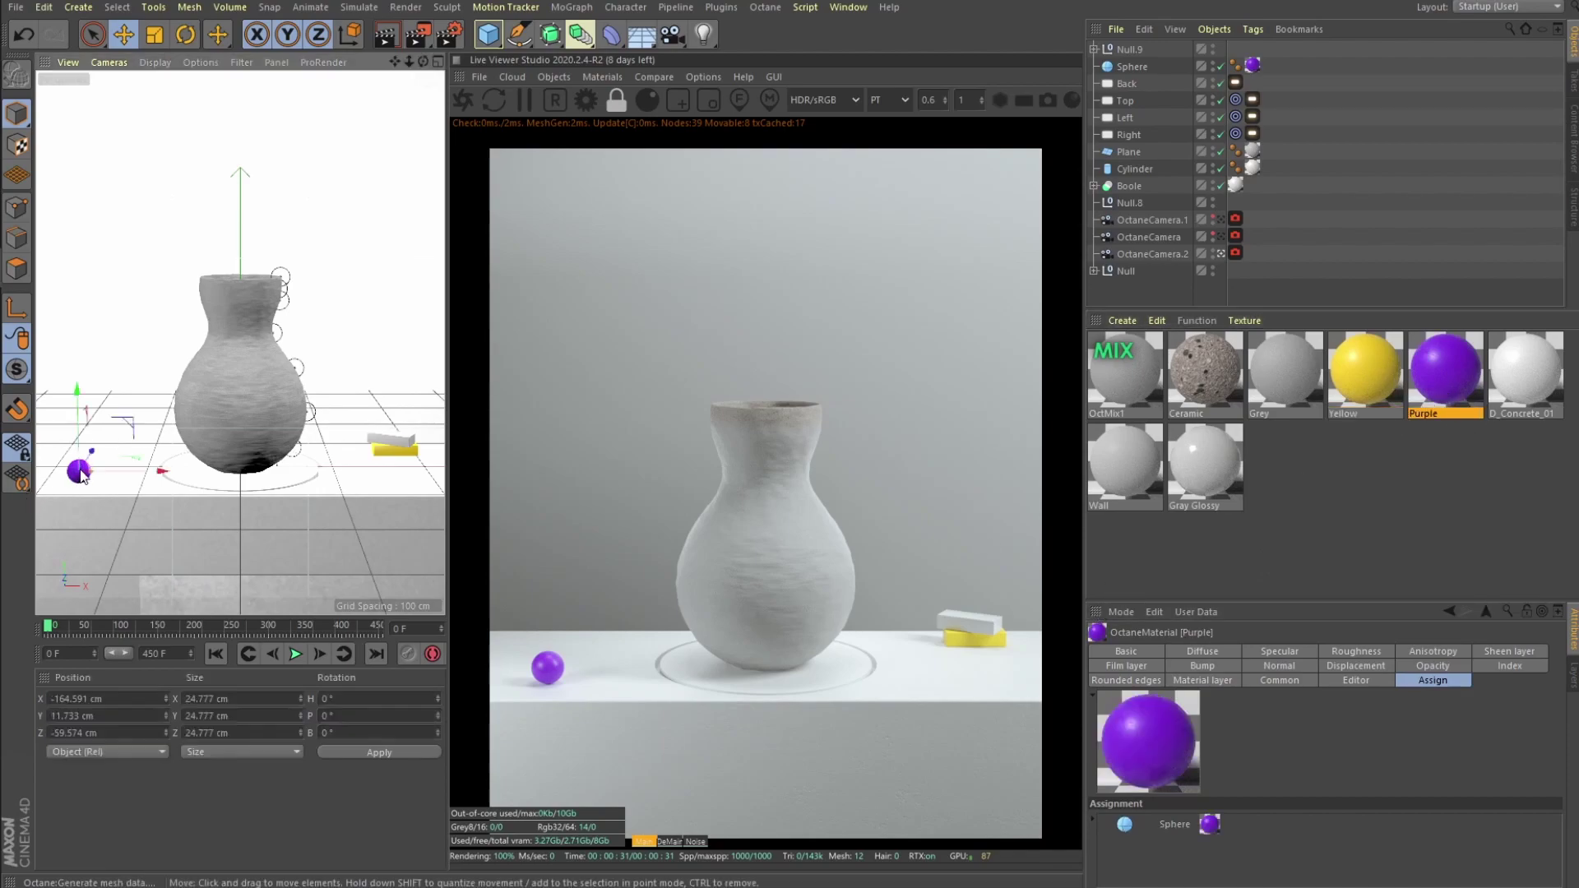
{"action": "left_click", "coordinate": [399, 458]}
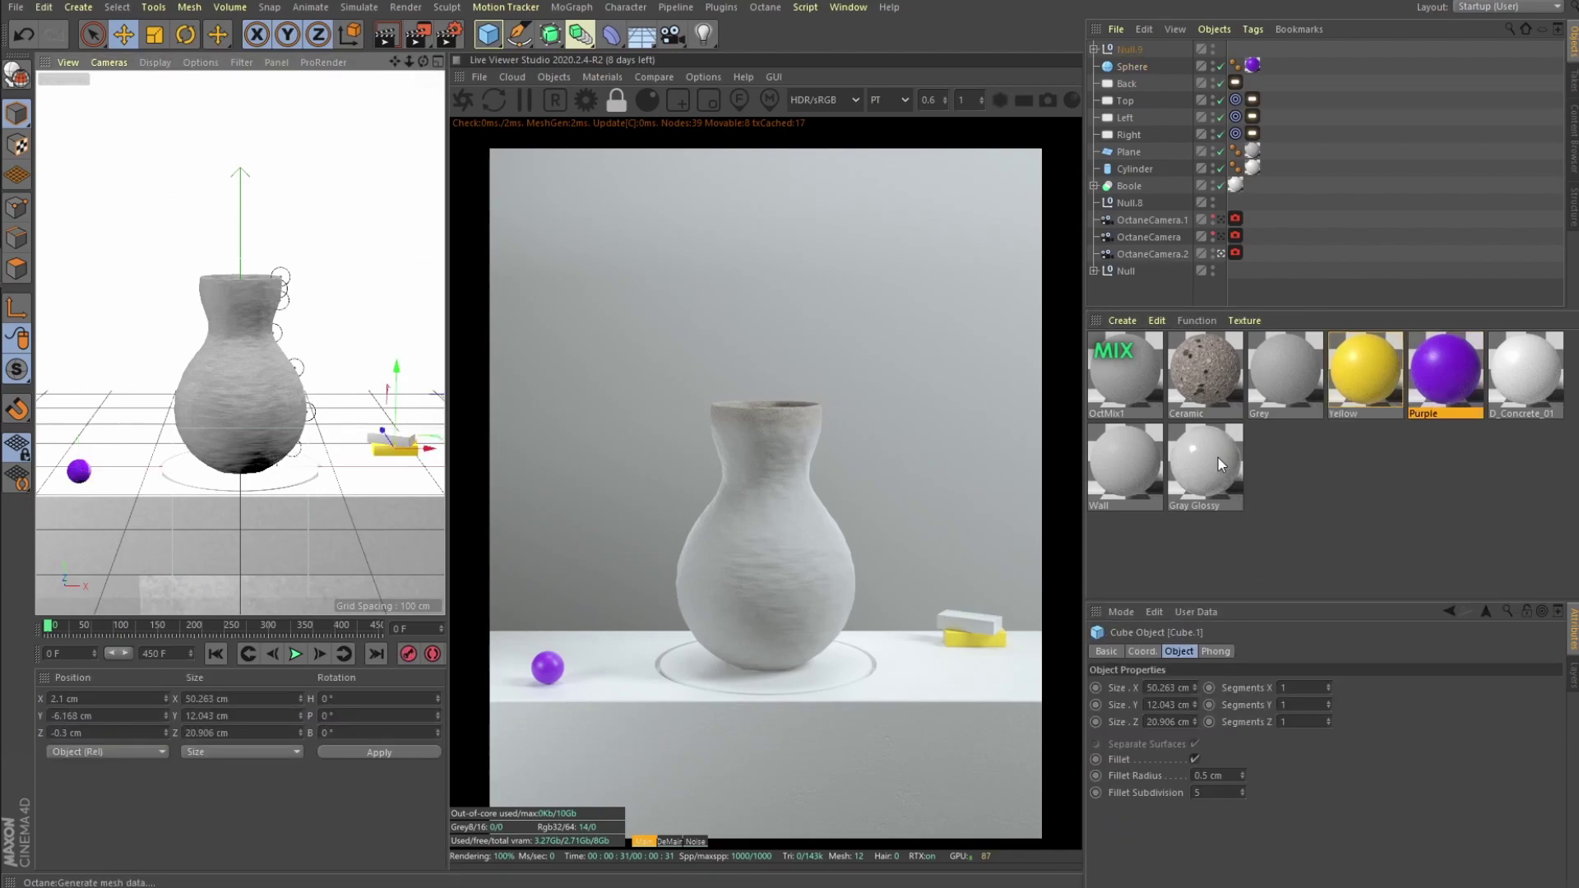
{"action": "left_click", "coordinate": [1131, 476]}
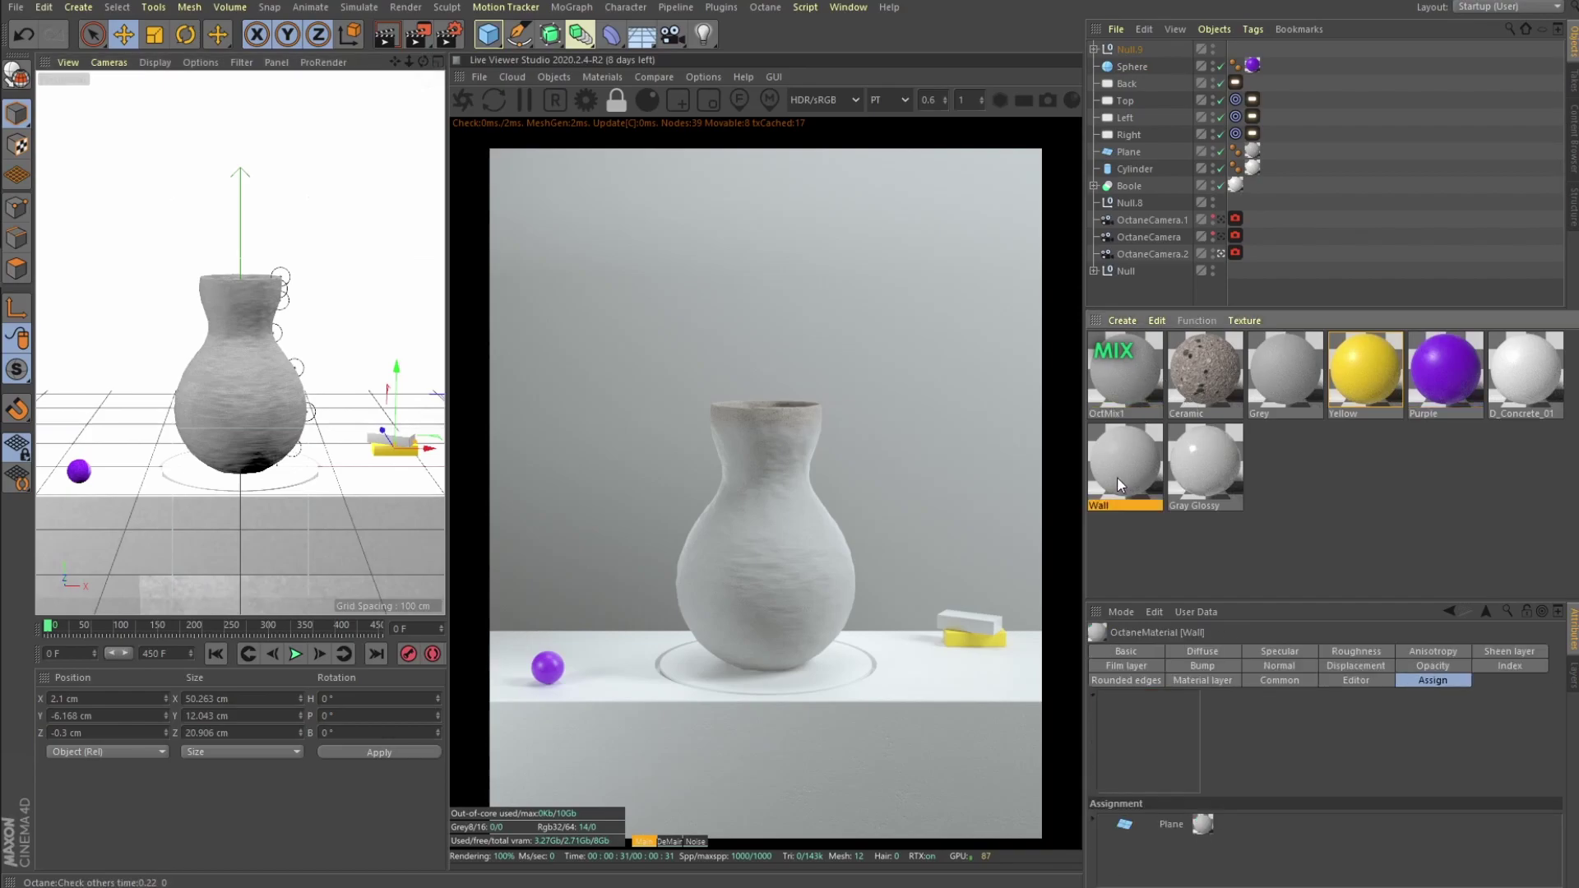
Leave the OctaneCamera.2 view, examine the Wall material's bumpy surface and the ring around the vase up close, and return to the wider view.
{"action": "left_click", "coordinate": [1221, 252]}
{"action": "left_click_drag", "start_coordinate": [436, 314], "coordinate": [255, 460], "text": "alt"}
{"action": "right_click_drag", "start_coordinate": [253, 460], "coordinate": [394, 417], "text": "alt"}
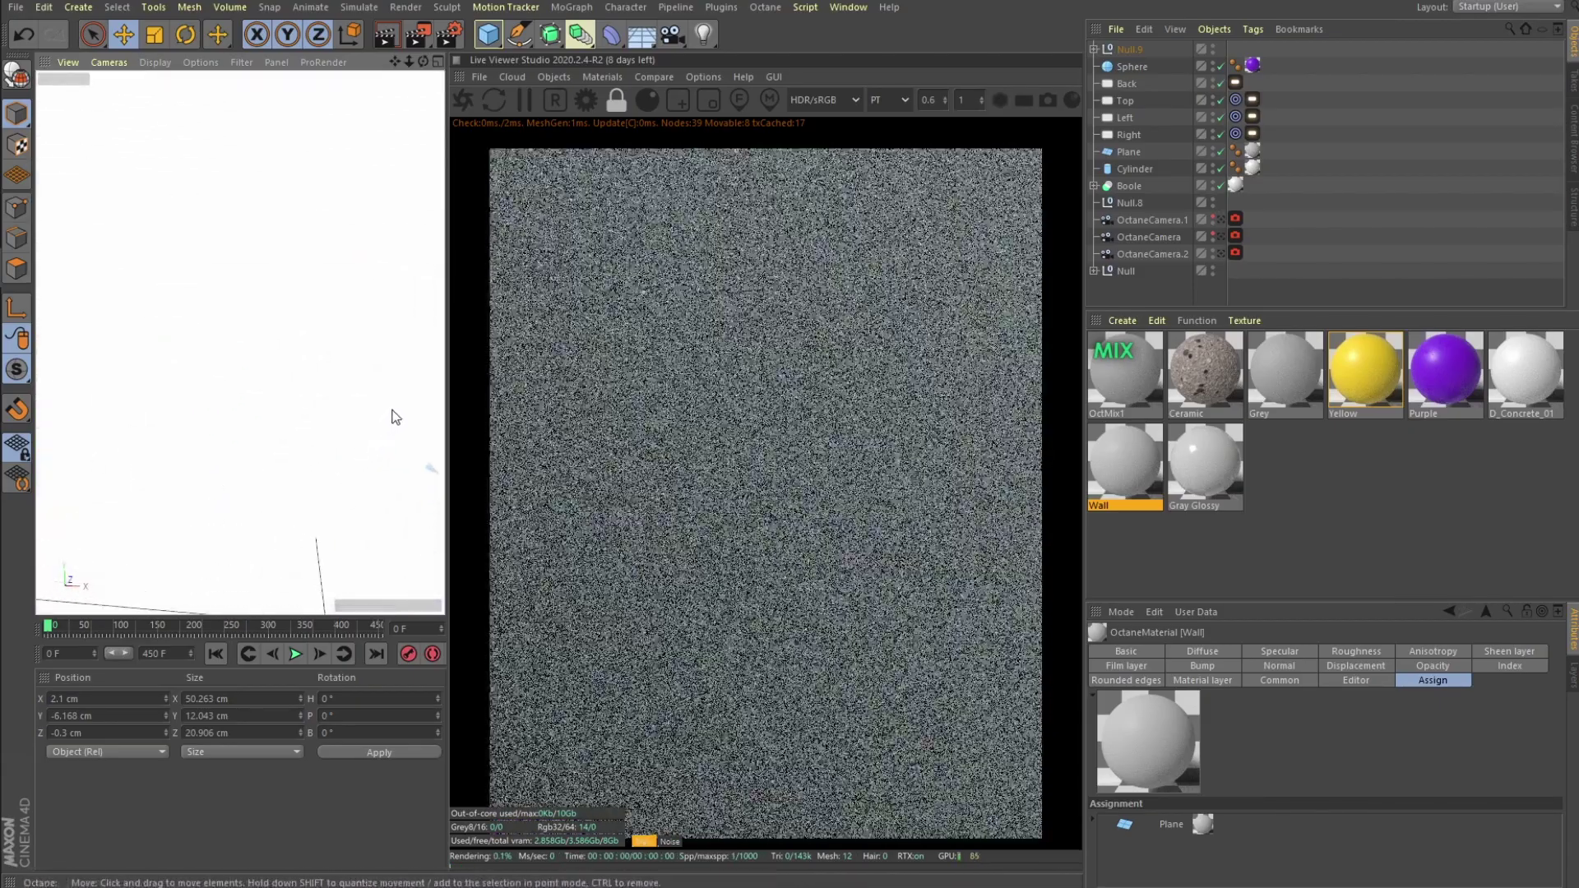
{"action": "mouse_move", "coordinate": [284, 352]}
{"action": "right_mouse_down", "text": "alt"}
{"action": "mouse_move", "coordinate": [227, 417]}
{"action": "mouse_move", "coordinate": [265, 427]}
{"action": "mouse_move", "coordinate": [254, 413]}
{"action": "mouse_move", "coordinate": [294, 462]}
{"action": "mouse_move", "coordinate": [282, 472]}
{"action": "mouse_move", "coordinate": [254, 374]}
{"action": "mouse_move", "coordinate": [229, 423]}
{"action": "mouse_move", "coordinate": [282, 367]}
{"action": "mouse_move", "coordinate": [284, 386]}
{"action": "mouse_move", "coordinate": [308, 387]}
{"action": "mouse_move", "coordinate": [246, 310]}
{"action": "mouse_move", "coordinate": [285, 328]}
{"action": "right_mouse_up", "text": "alt"}
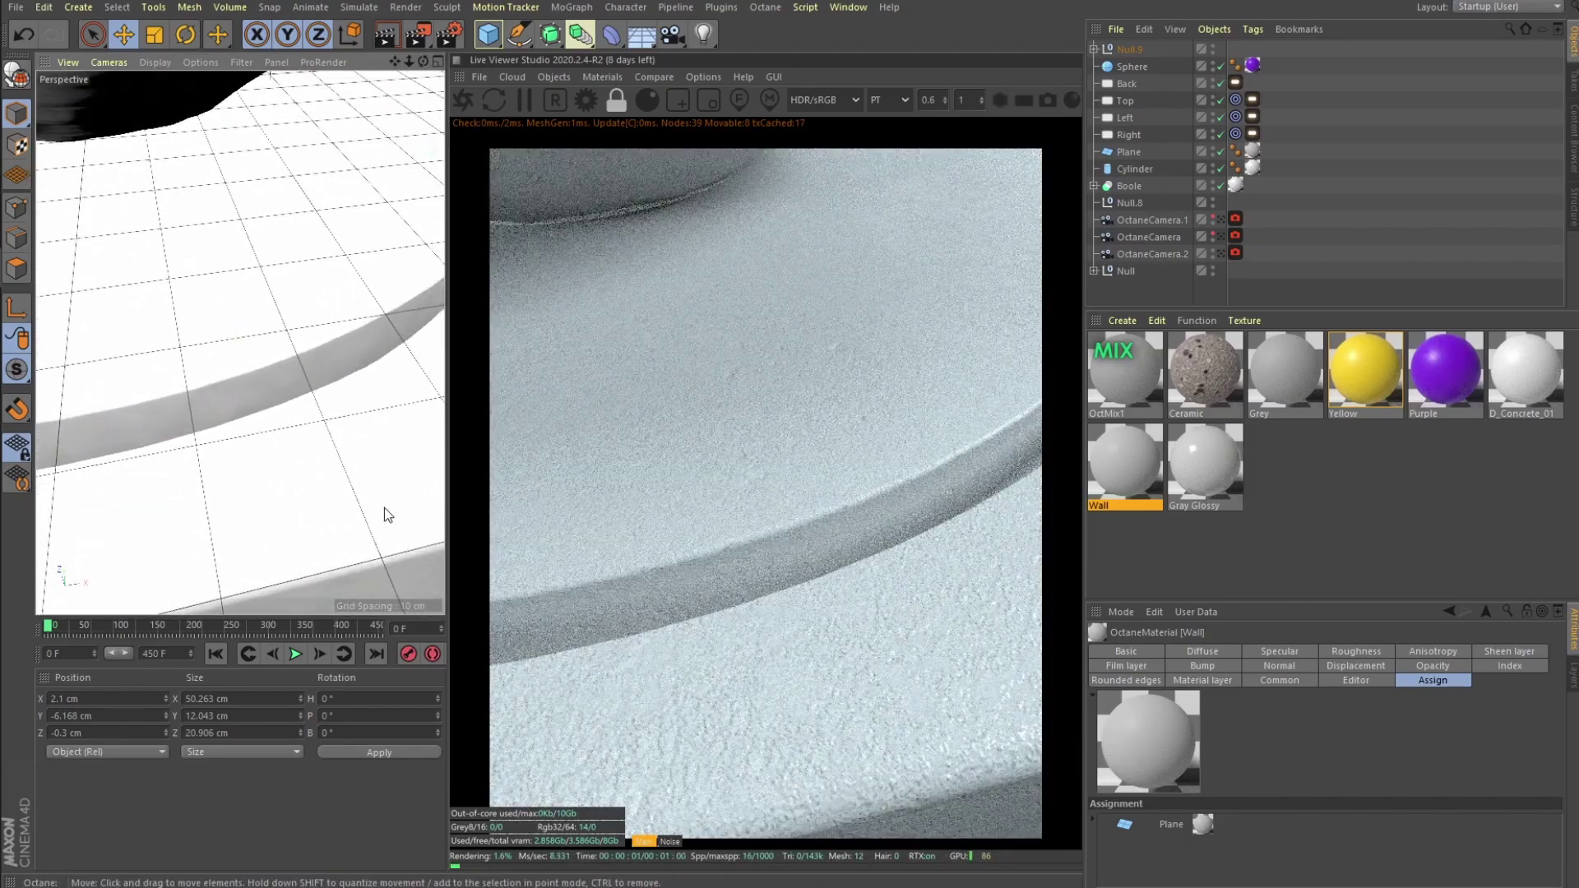
{"action": "key", "text": "ctrl+shift+z"}
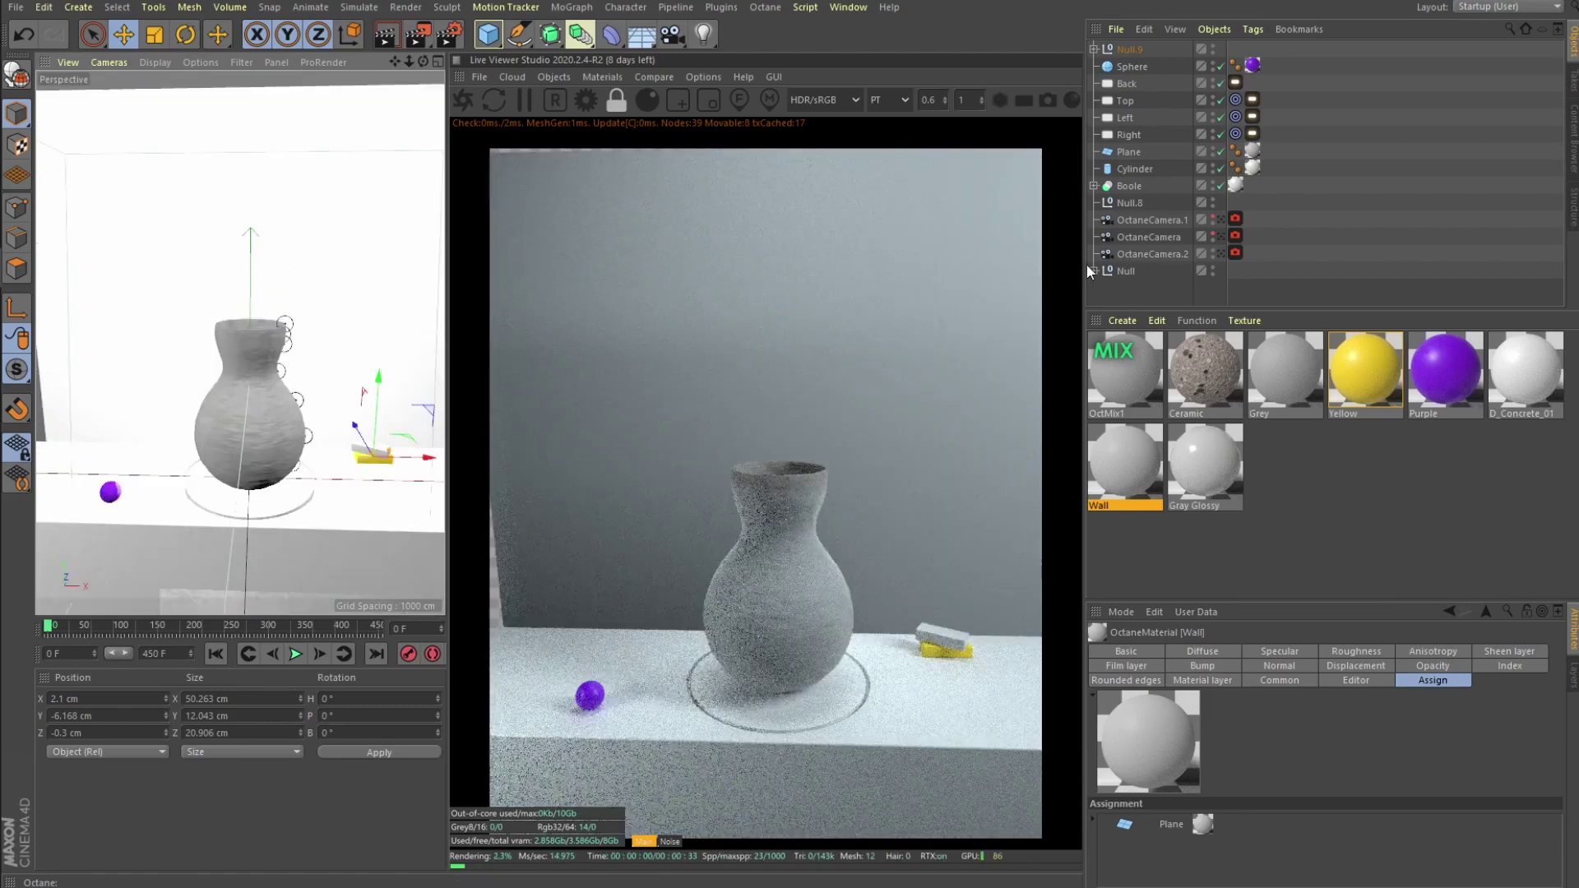
Inspect the OctMix1 material on the vase's neck up close and review the Grey material's Diffuse and Roughness channels.
{"action": "left_click", "coordinate": [1123, 391]}
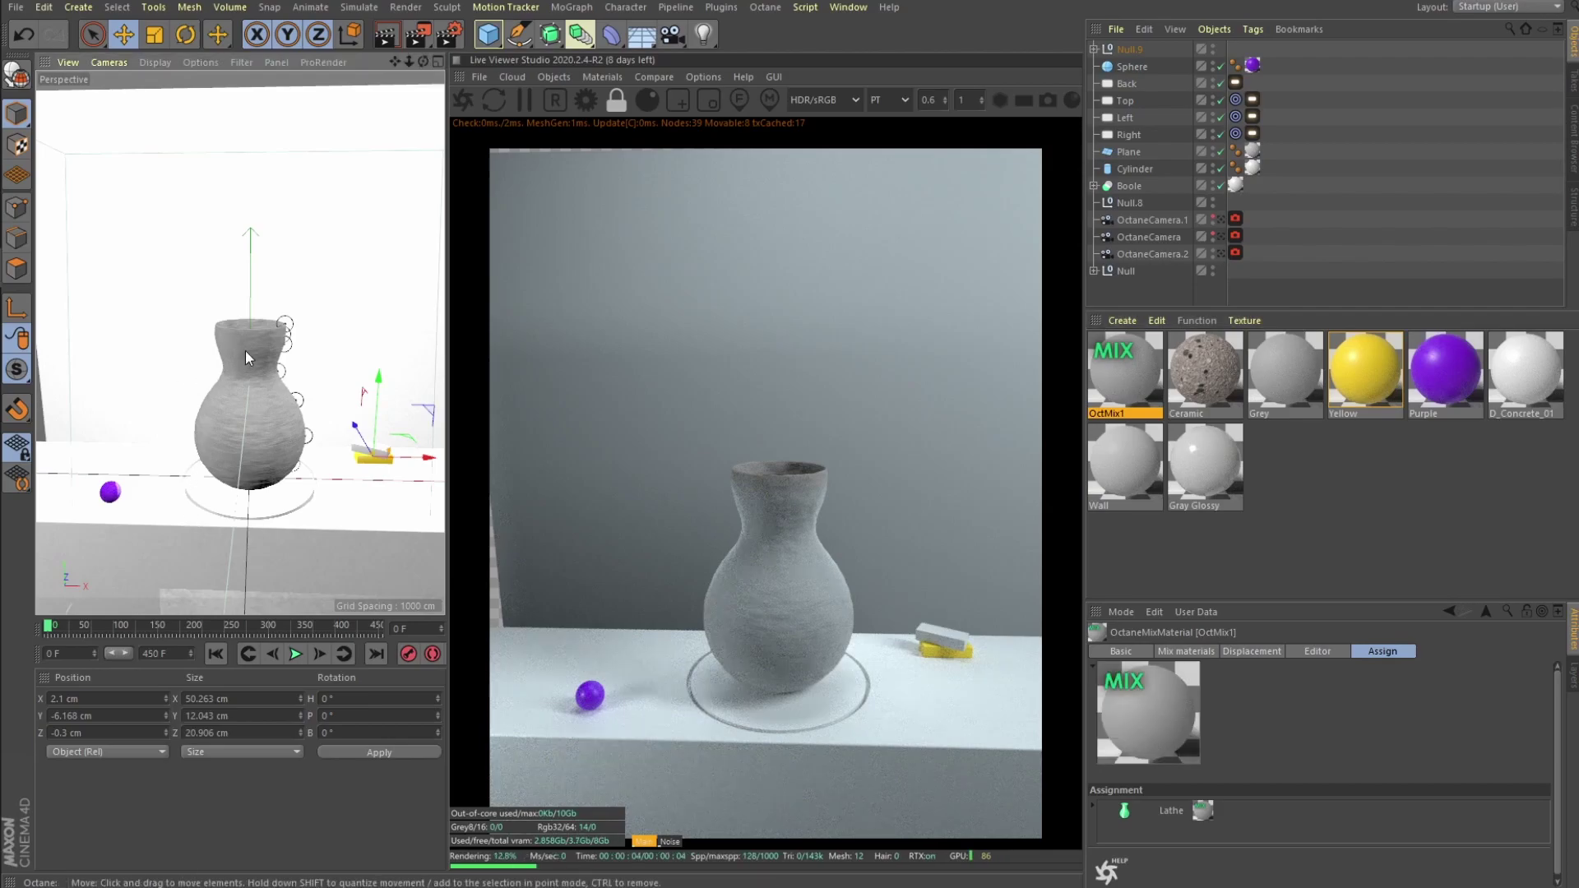
{"action": "scroll", "coordinate": [243, 352], "scroll_direction": "up", "scroll_amount": 5}
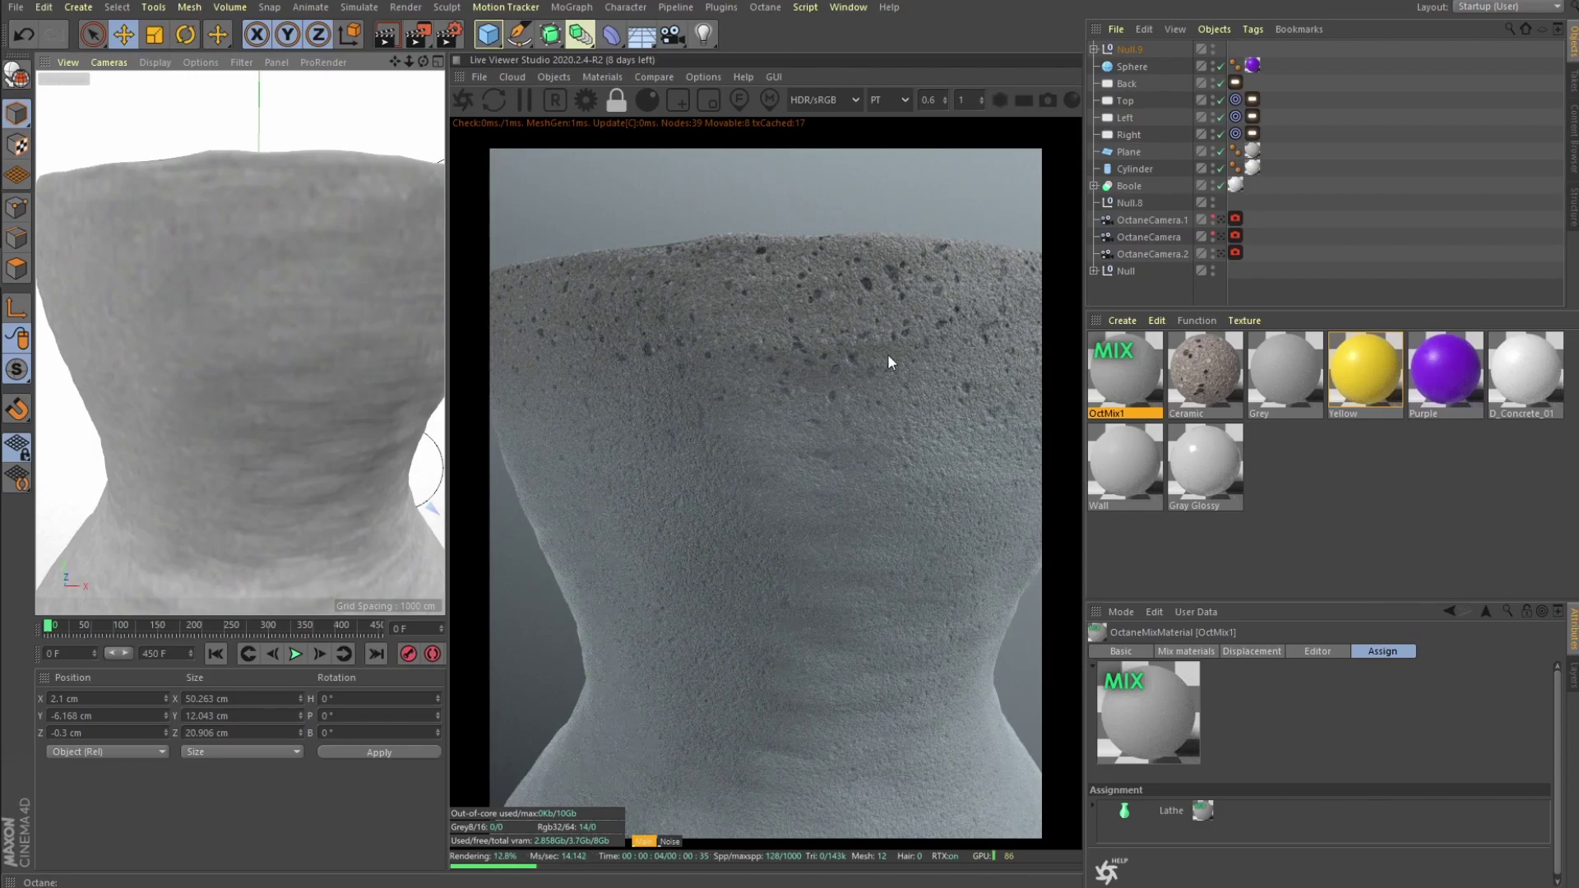
{"action": "left_click", "coordinate": [1291, 370]}
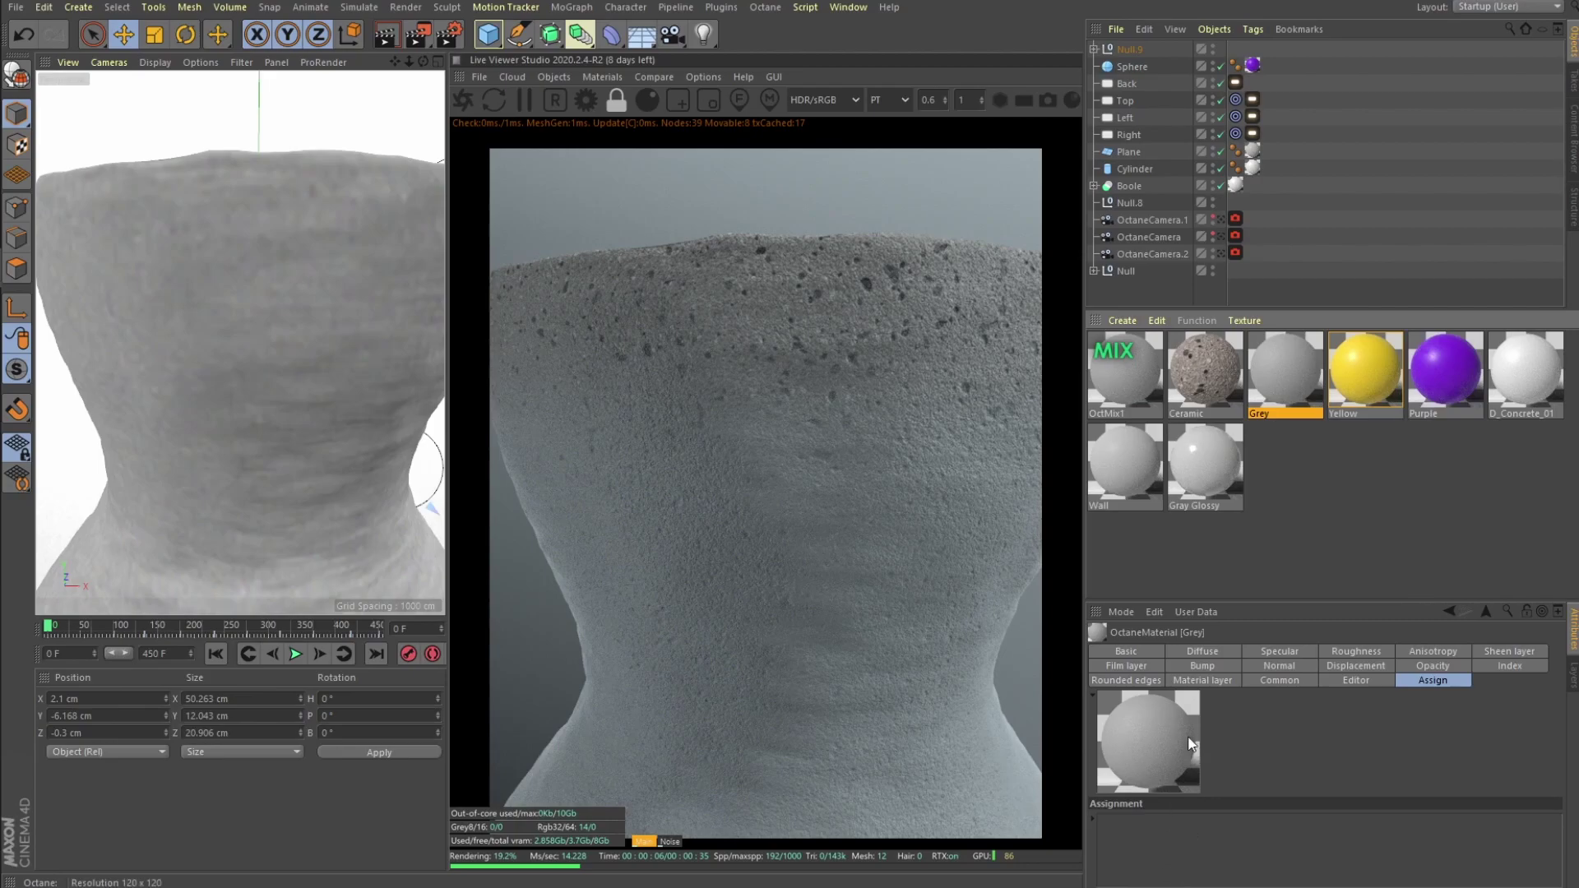
{"action": "left_click", "coordinate": [1216, 648]}
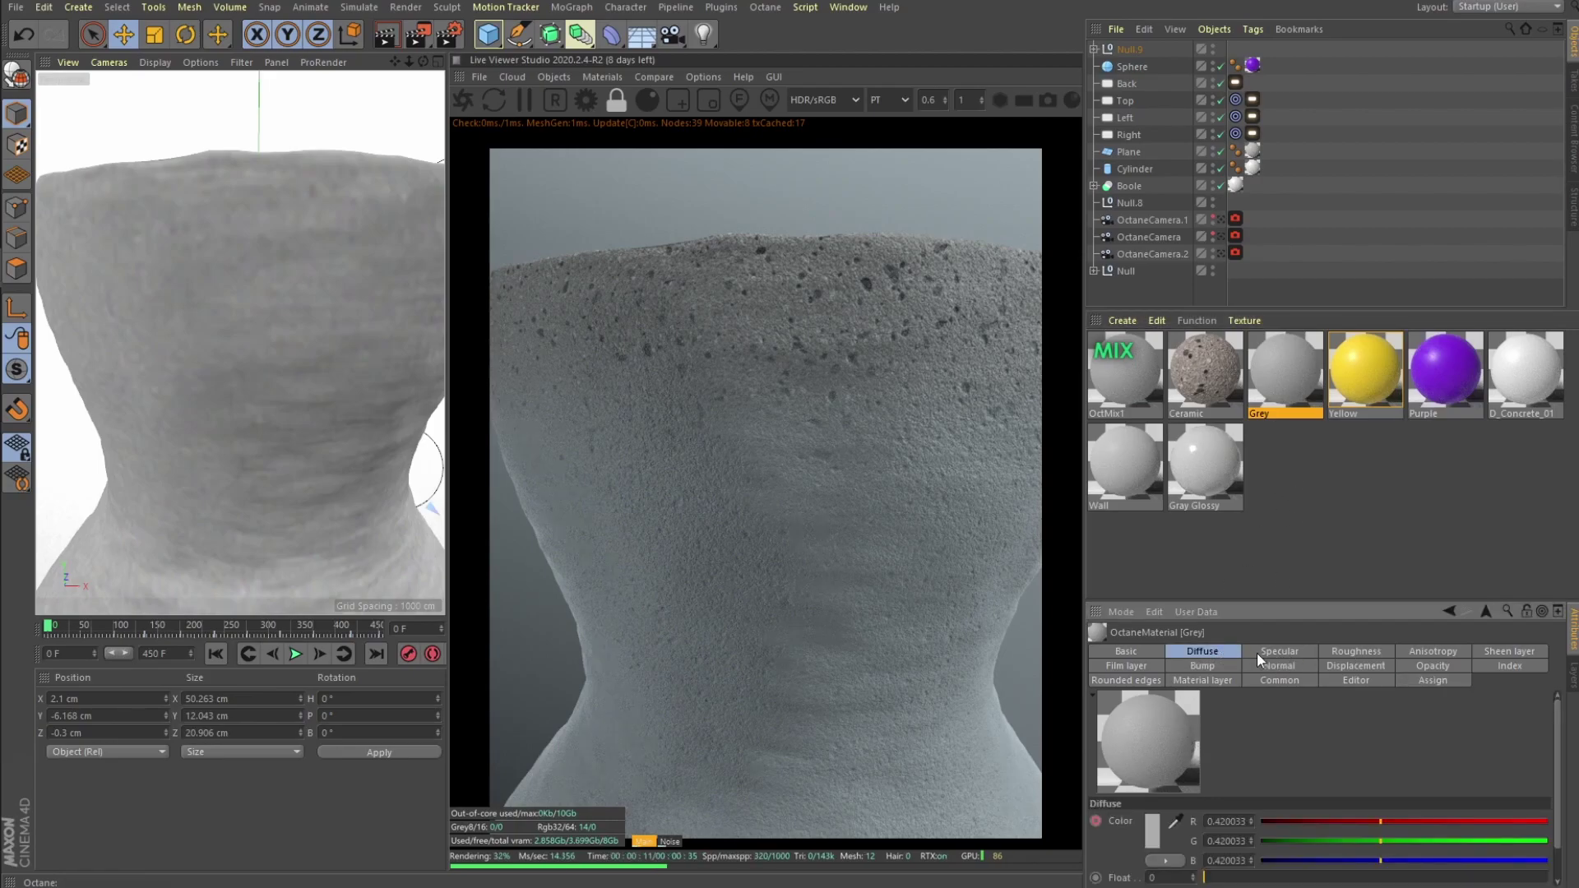
{"action": "double_click", "coordinate": [1296, 353]}
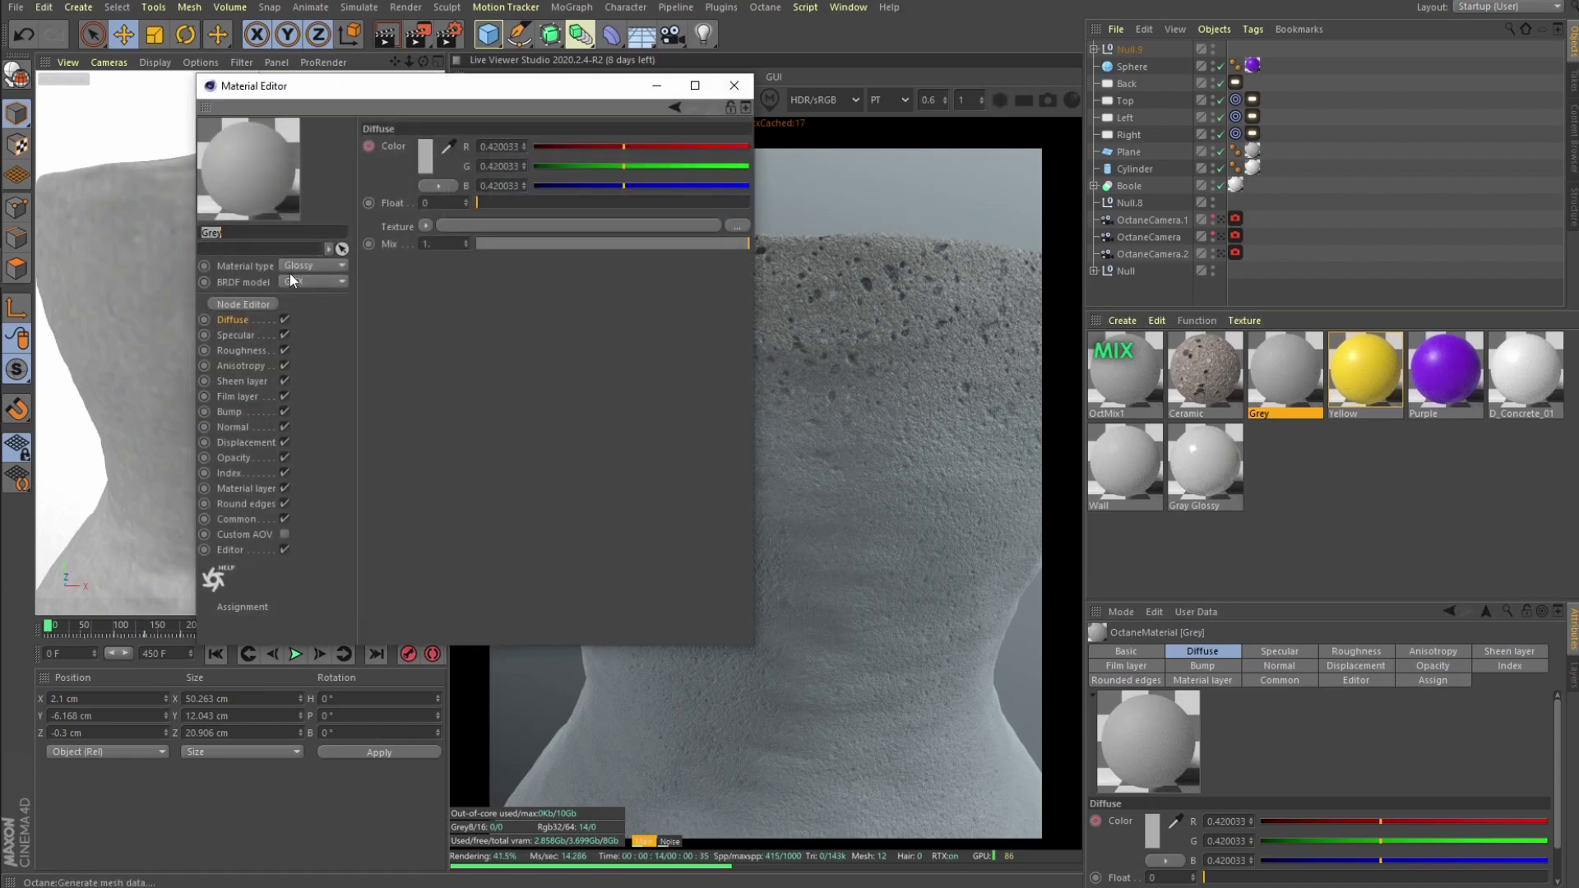
{"action": "left_click", "coordinate": [234, 350]}
{"action": "left_click", "coordinate": [734, 85]}
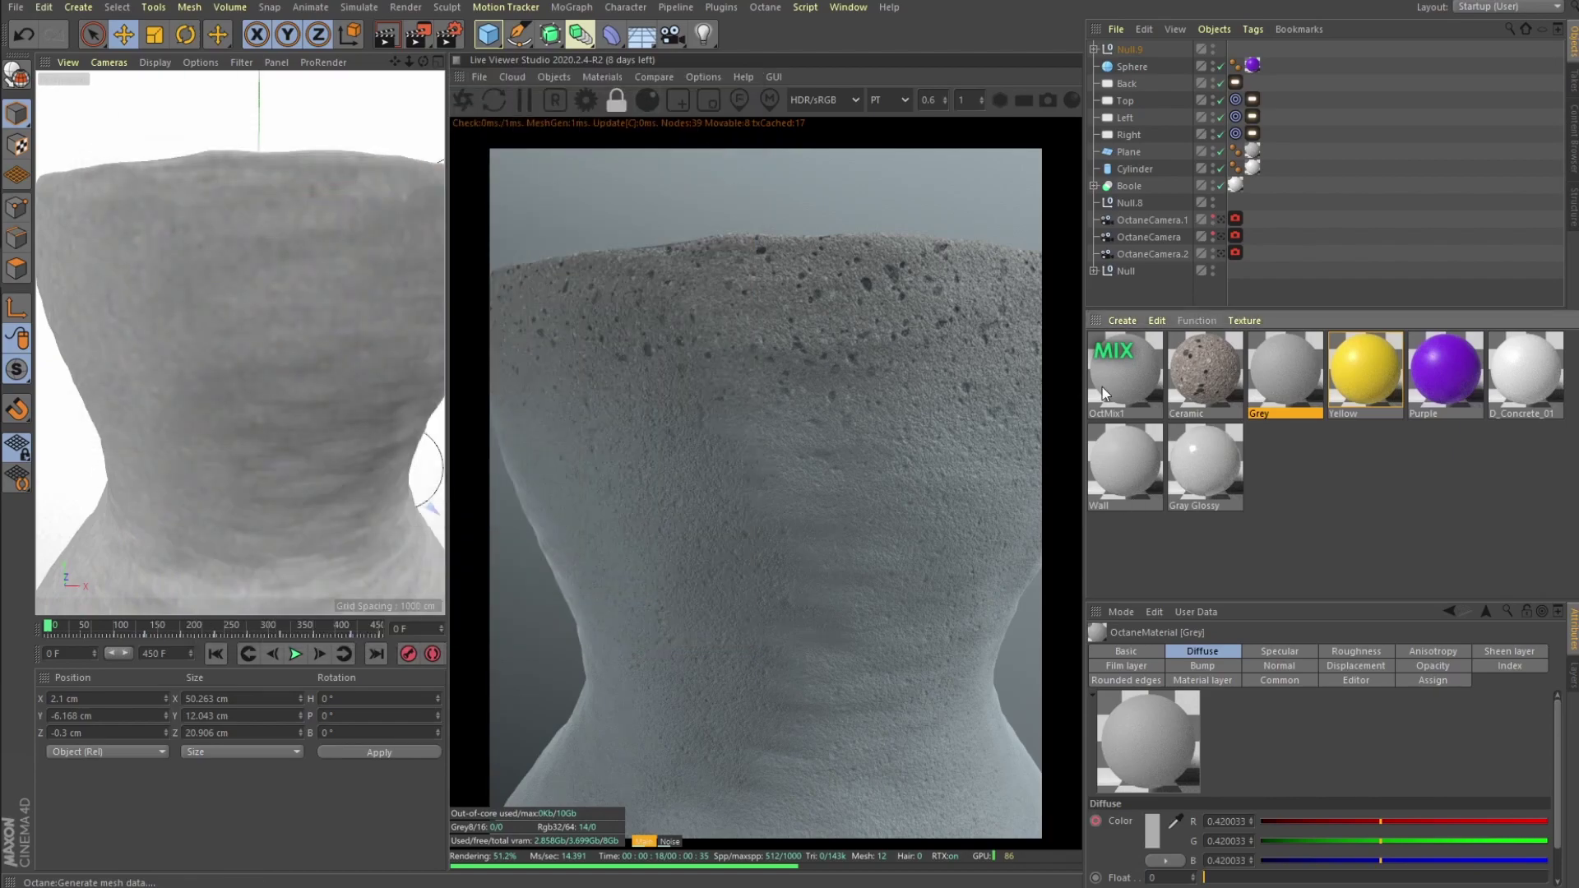
Review OctMix1's mix of Grey and Ceramic and inspect the settings of its Dirt amount shader, including Invert normal.
{"action": "left_click", "coordinate": [1117, 358]}
{"action": "double_click", "coordinate": [1117, 353]}
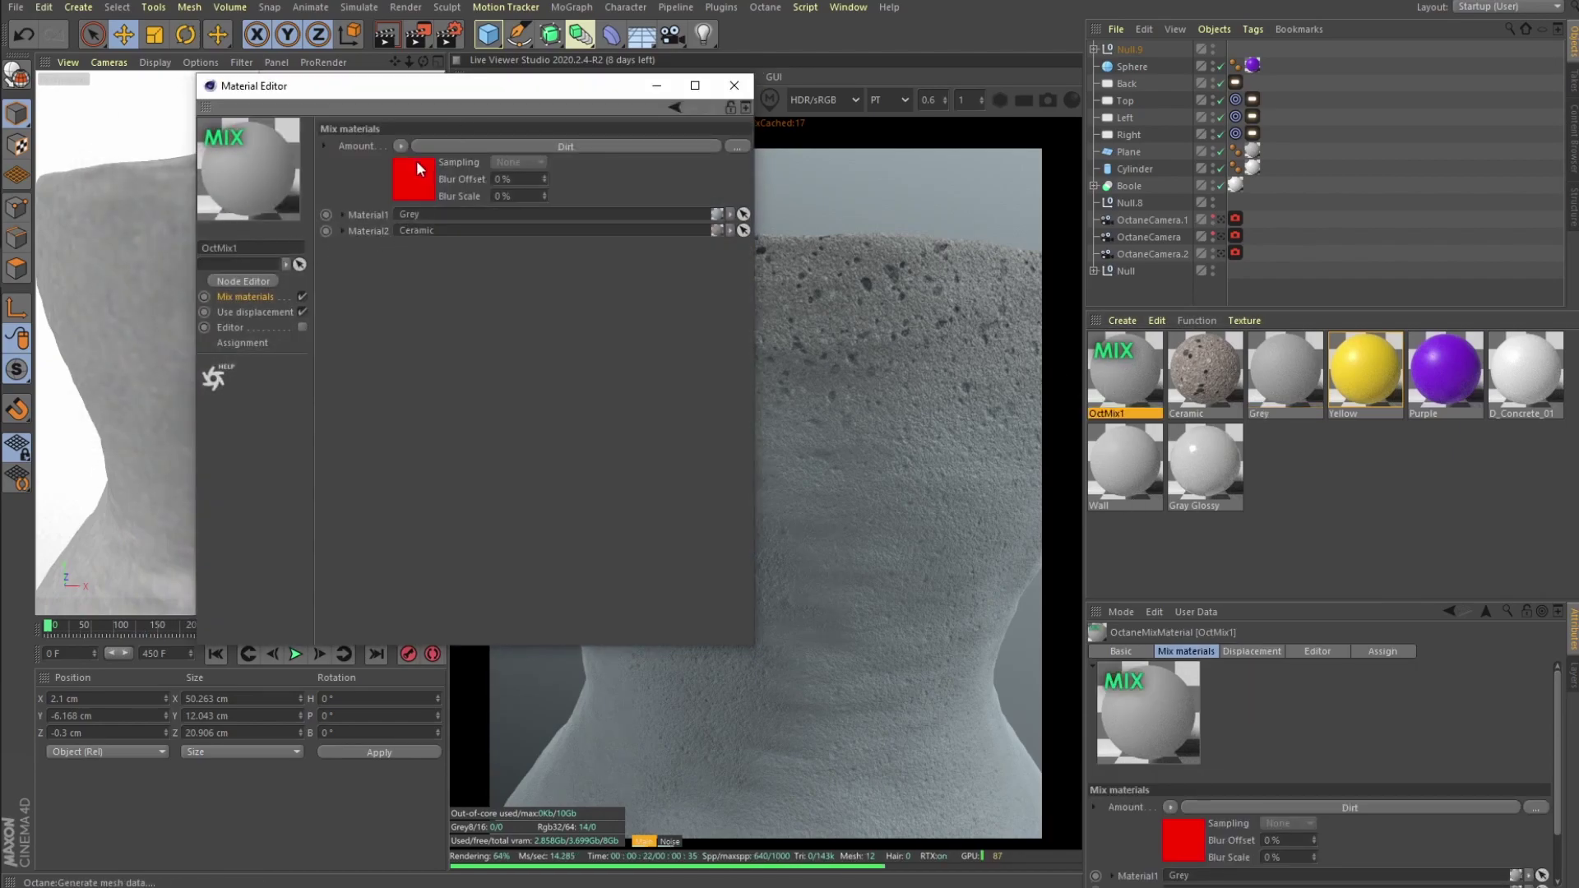
{"action": "left_click", "coordinate": [436, 146]}
{"action": "left_click_drag", "start_coordinate": [569, 94], "coordinate": [422, 101]}
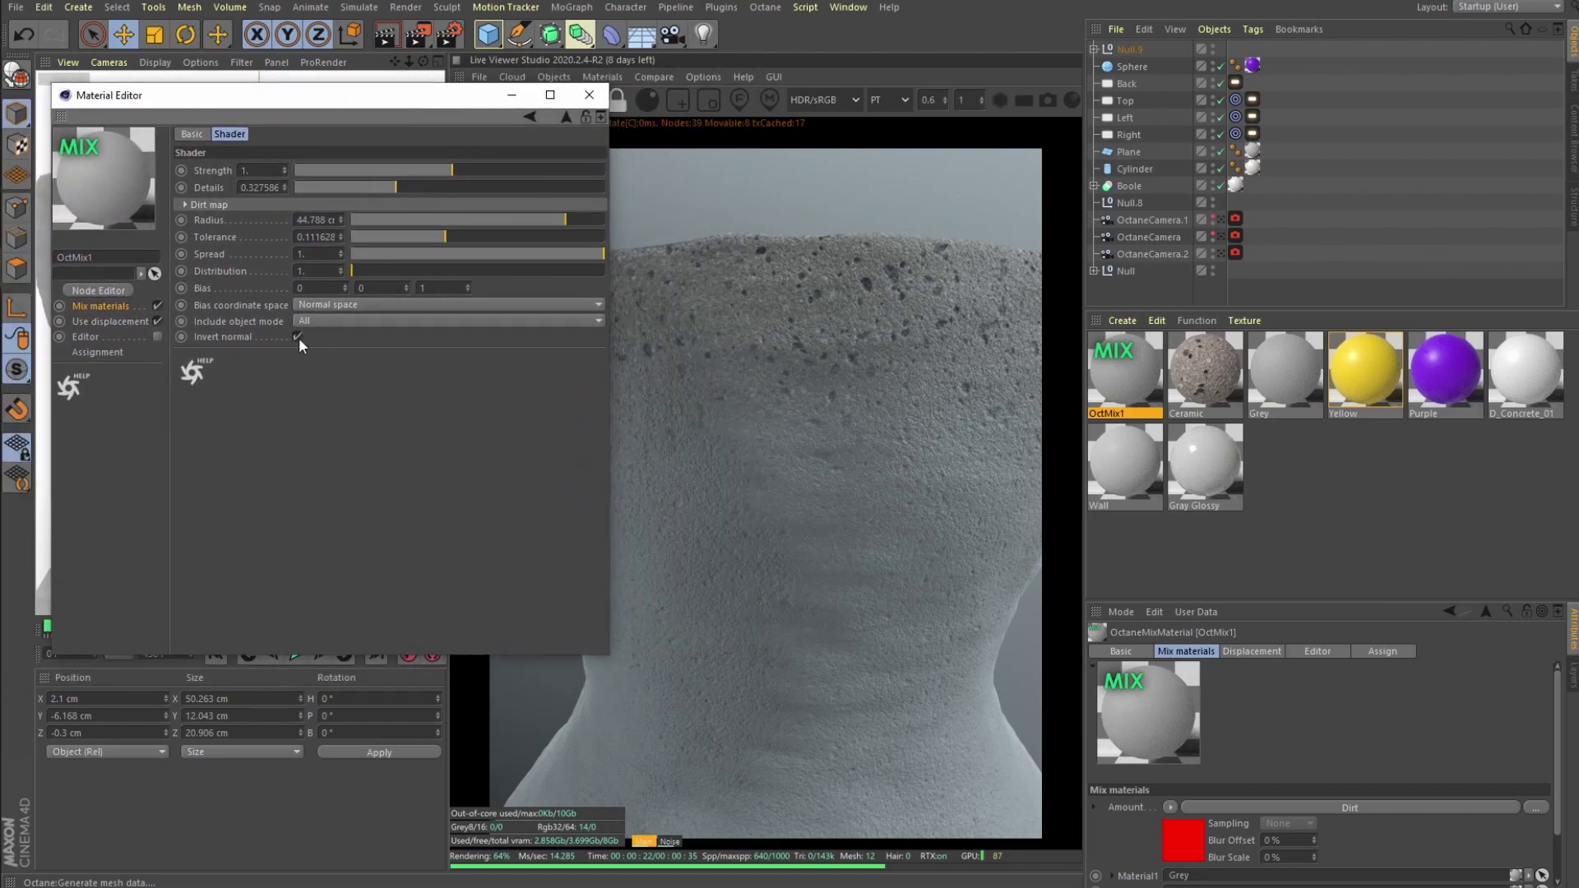
{"action": "left_click", "coordinate": [514, 93]}
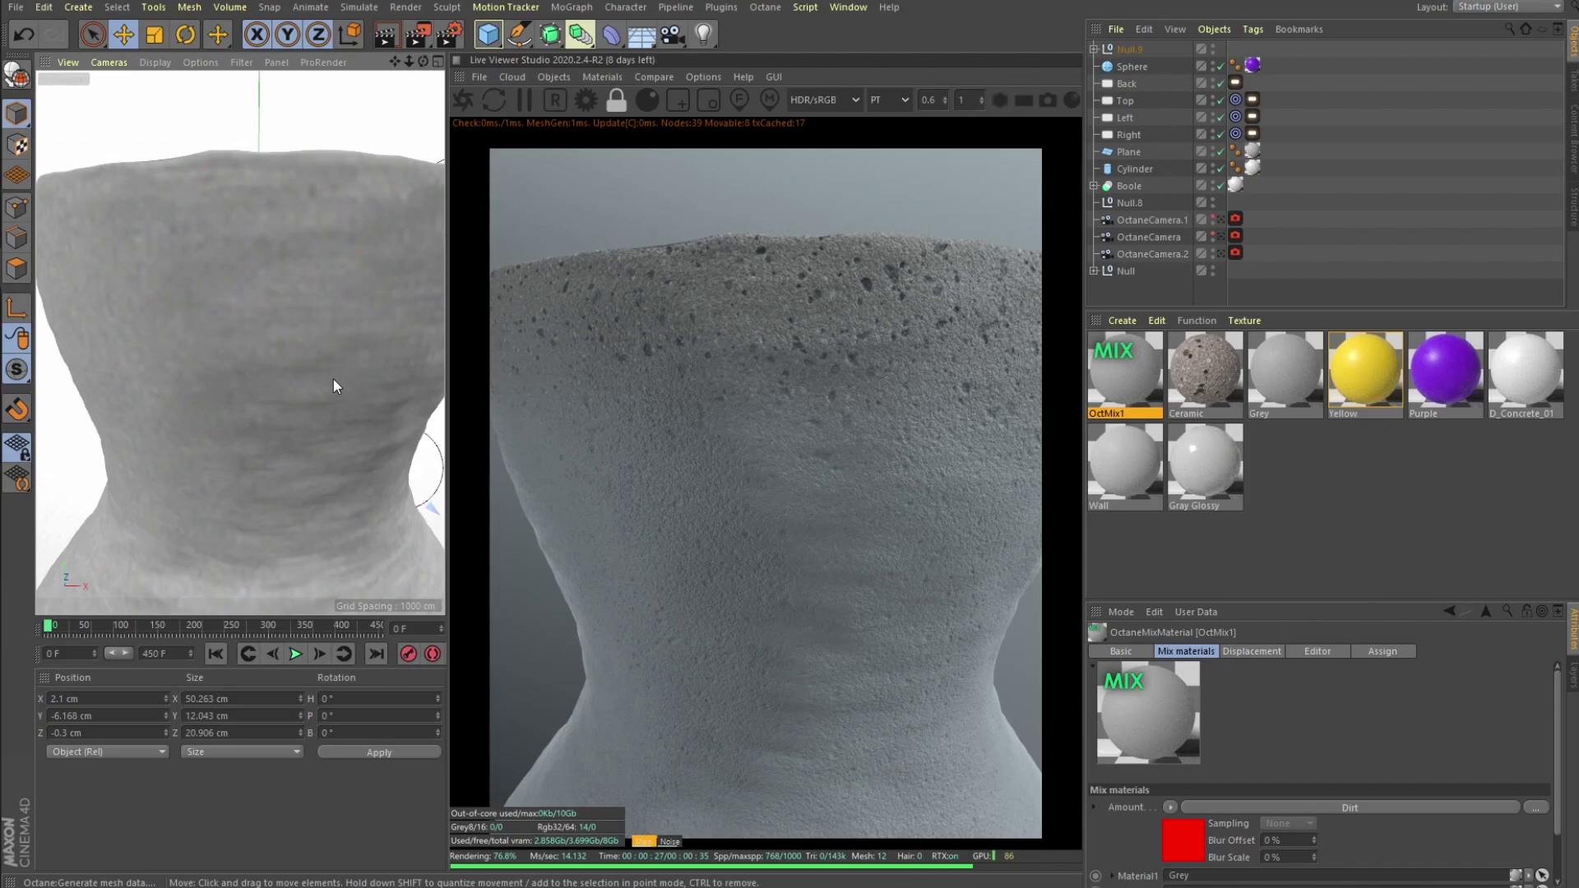
Select the Ceramic material and examine how it appears around the vase's rim from outside and from above.
{"action": "scroll", "coordinate": [328, 388], "scroll_direction": "down", "scroll_amount": 4}
{"action": "scroll", "coordinate": [321, 274], "scroll_direction": "up", "scroll_amount": 3}
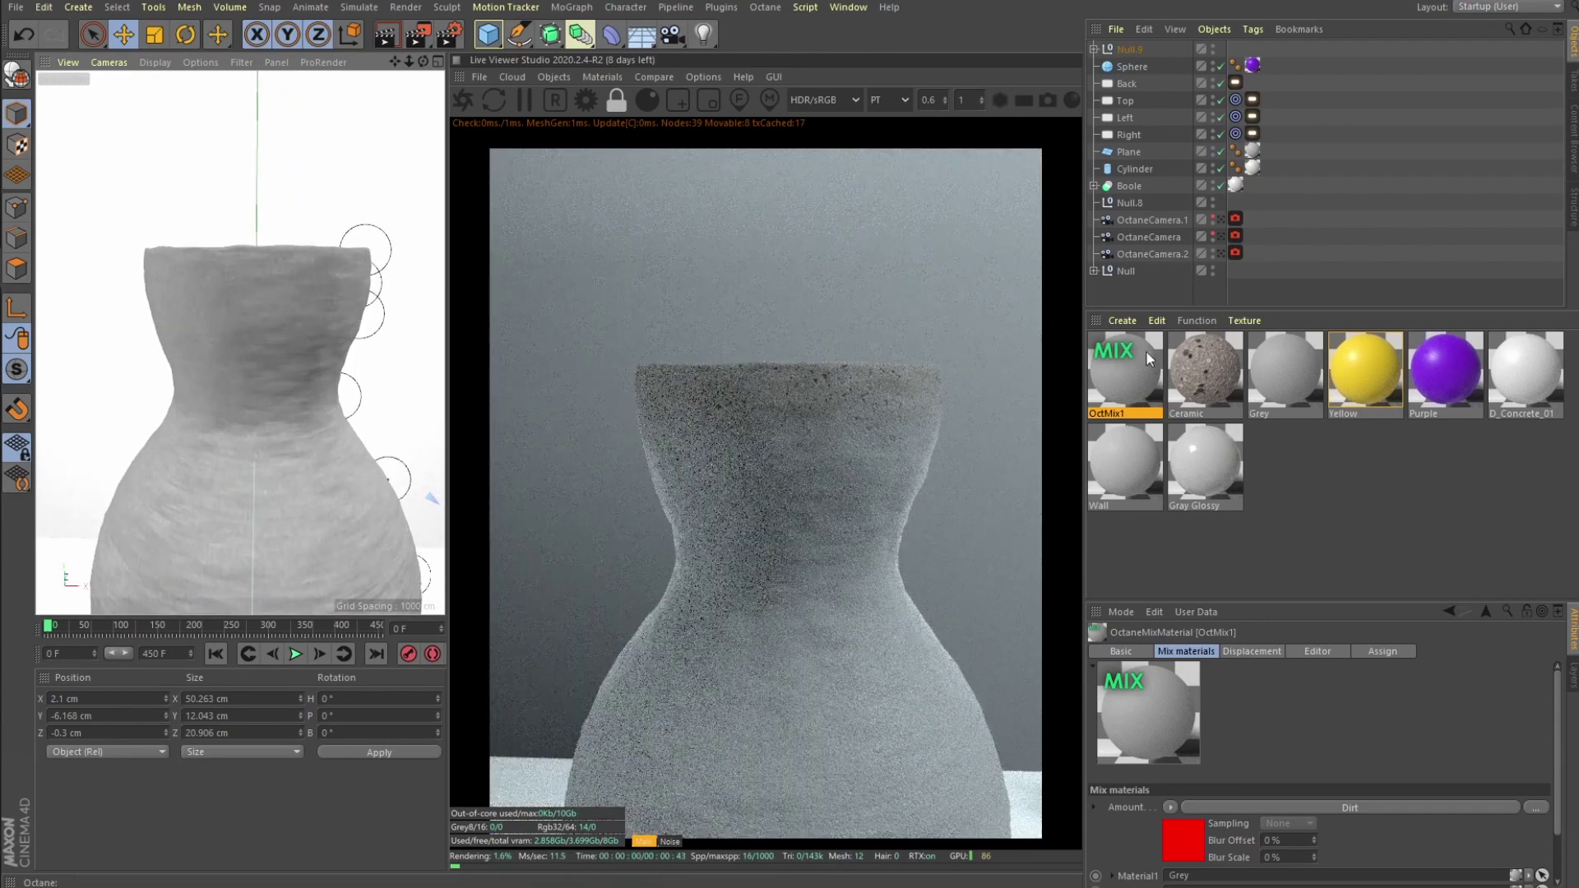
{"action": "left_click", "coordinate": [1202, 370]}
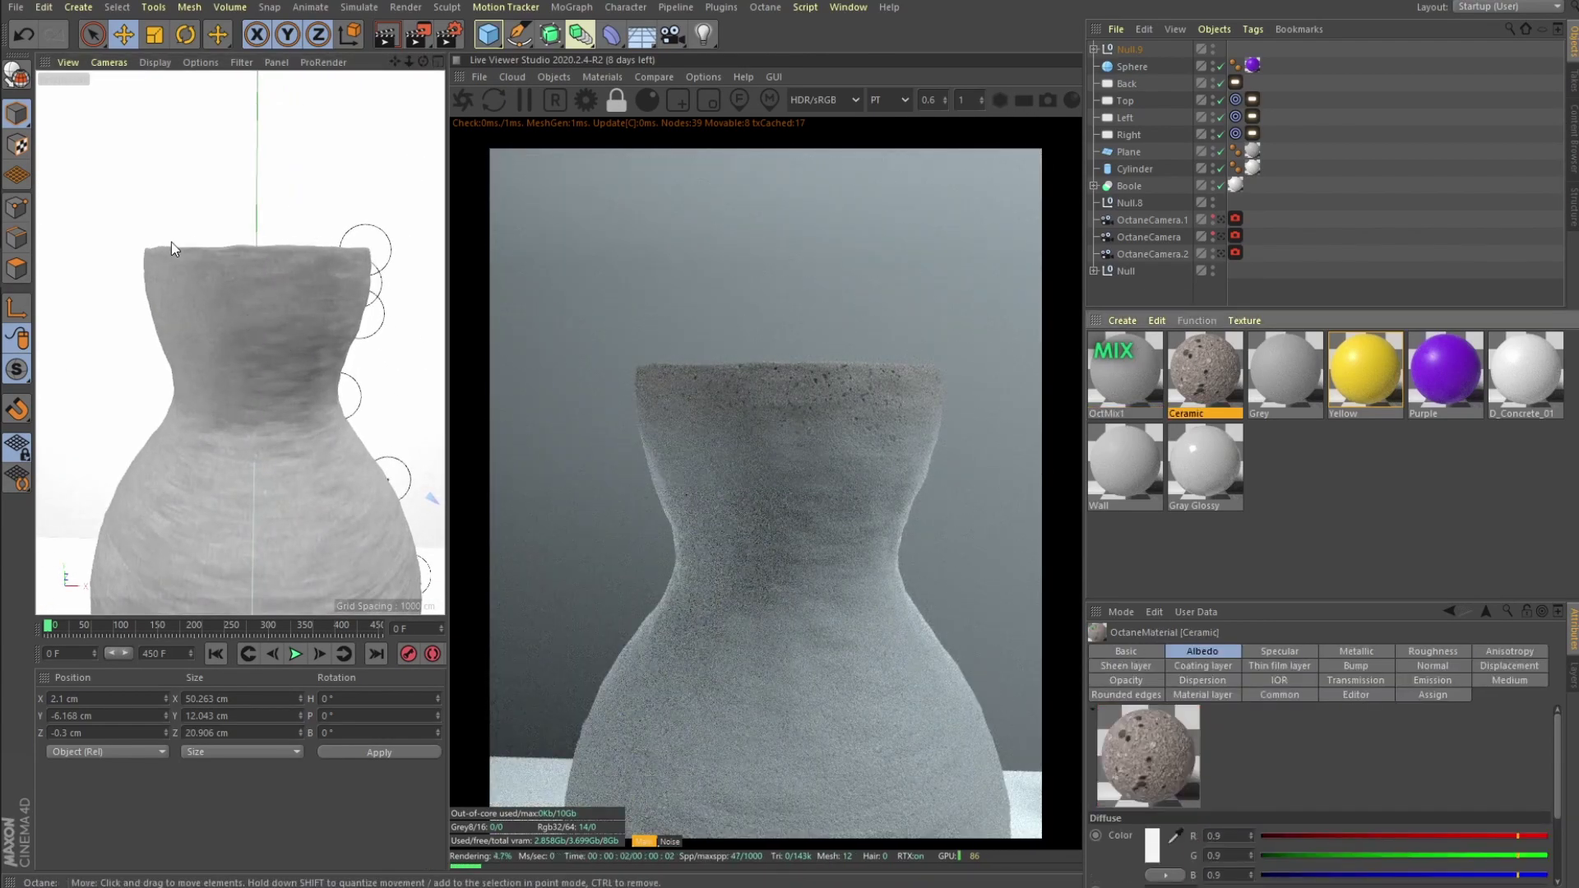
{"action": "left_click_drag", "start_coordinate": [329, 255], "coordinate": [313, 342], "text": "alt"}
{"action": "scroll", "coordinate": [312, 386], "scroll_direction": "up", "scroll_amount": 6}
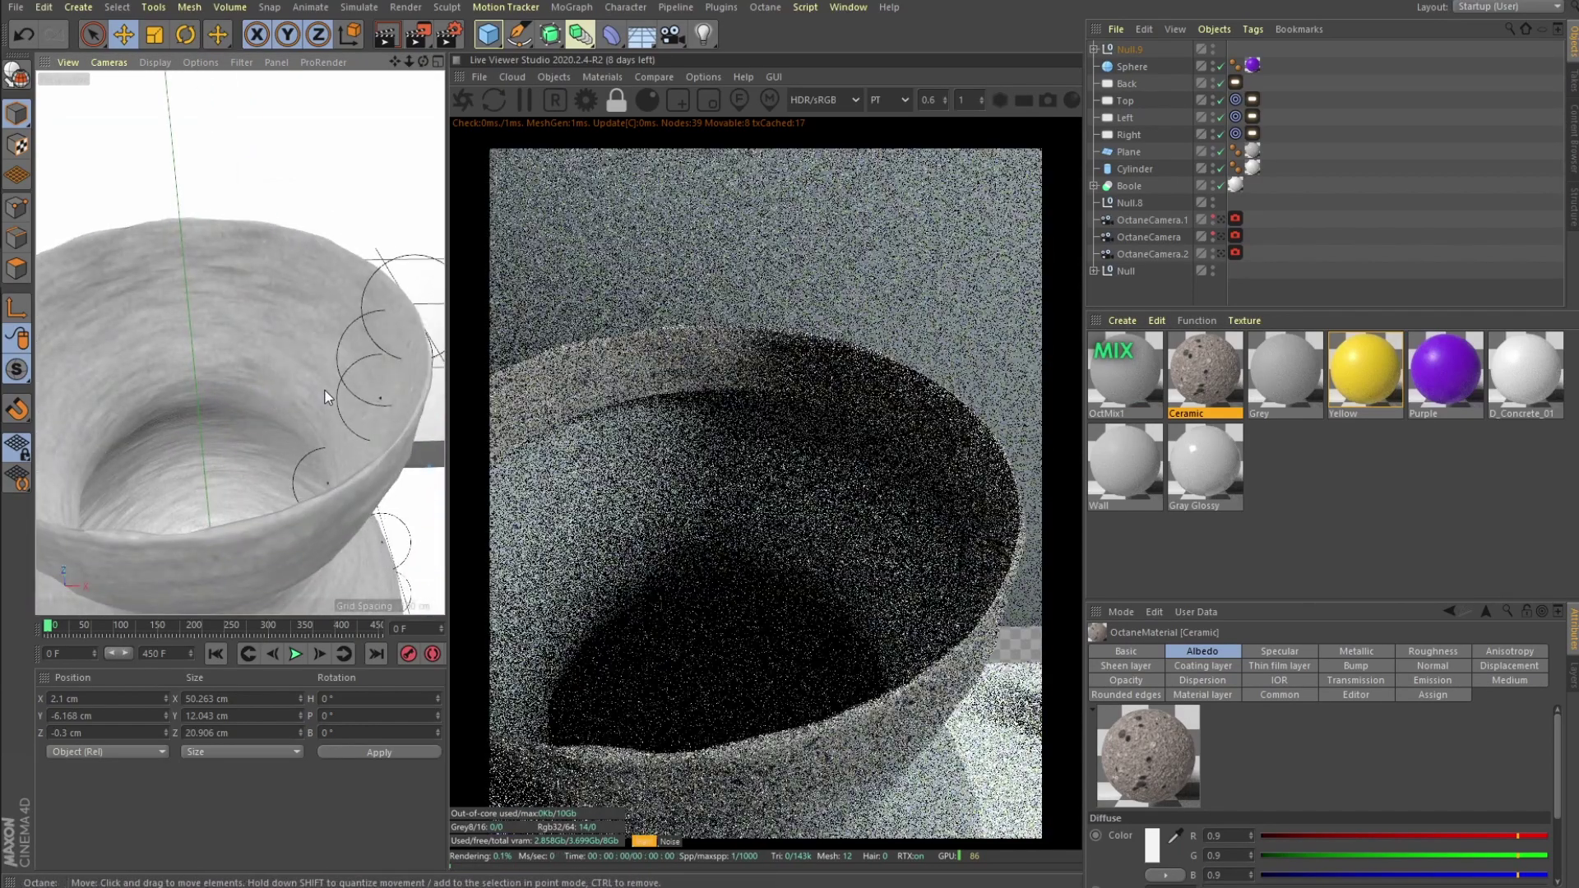
{"action": "left_click_drag", "start_coordinate": [160, 285], "coordinate": [225, 343], "text": "alt"}
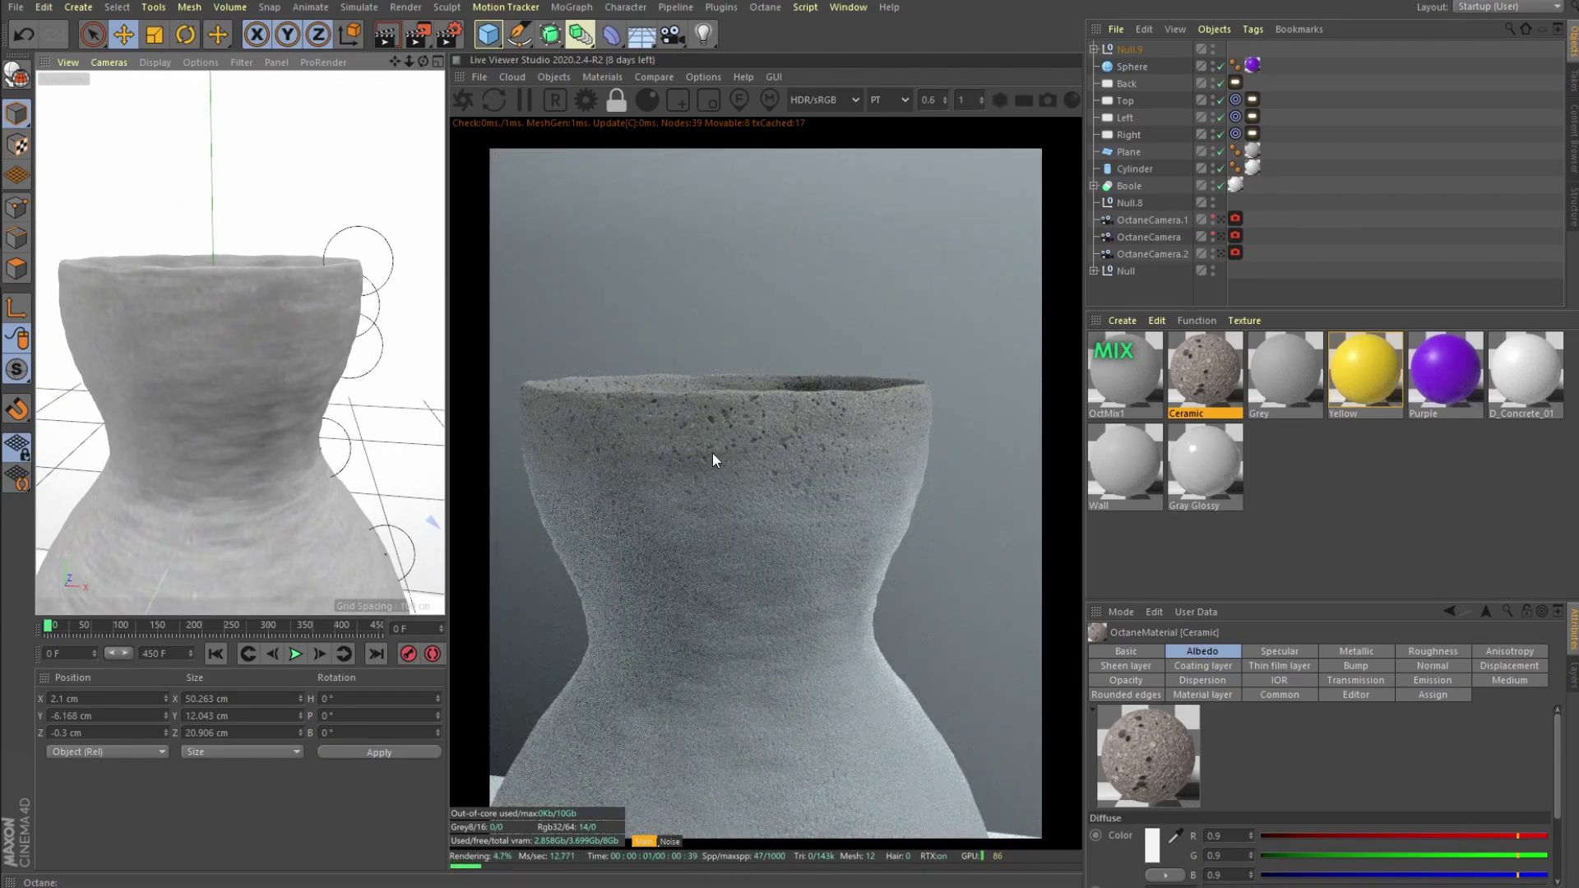
Inspect the Grey material's diffuse colour in the Color Picker and close its editor.
{"action": "double_click", "coordinate": [1285, 370]}
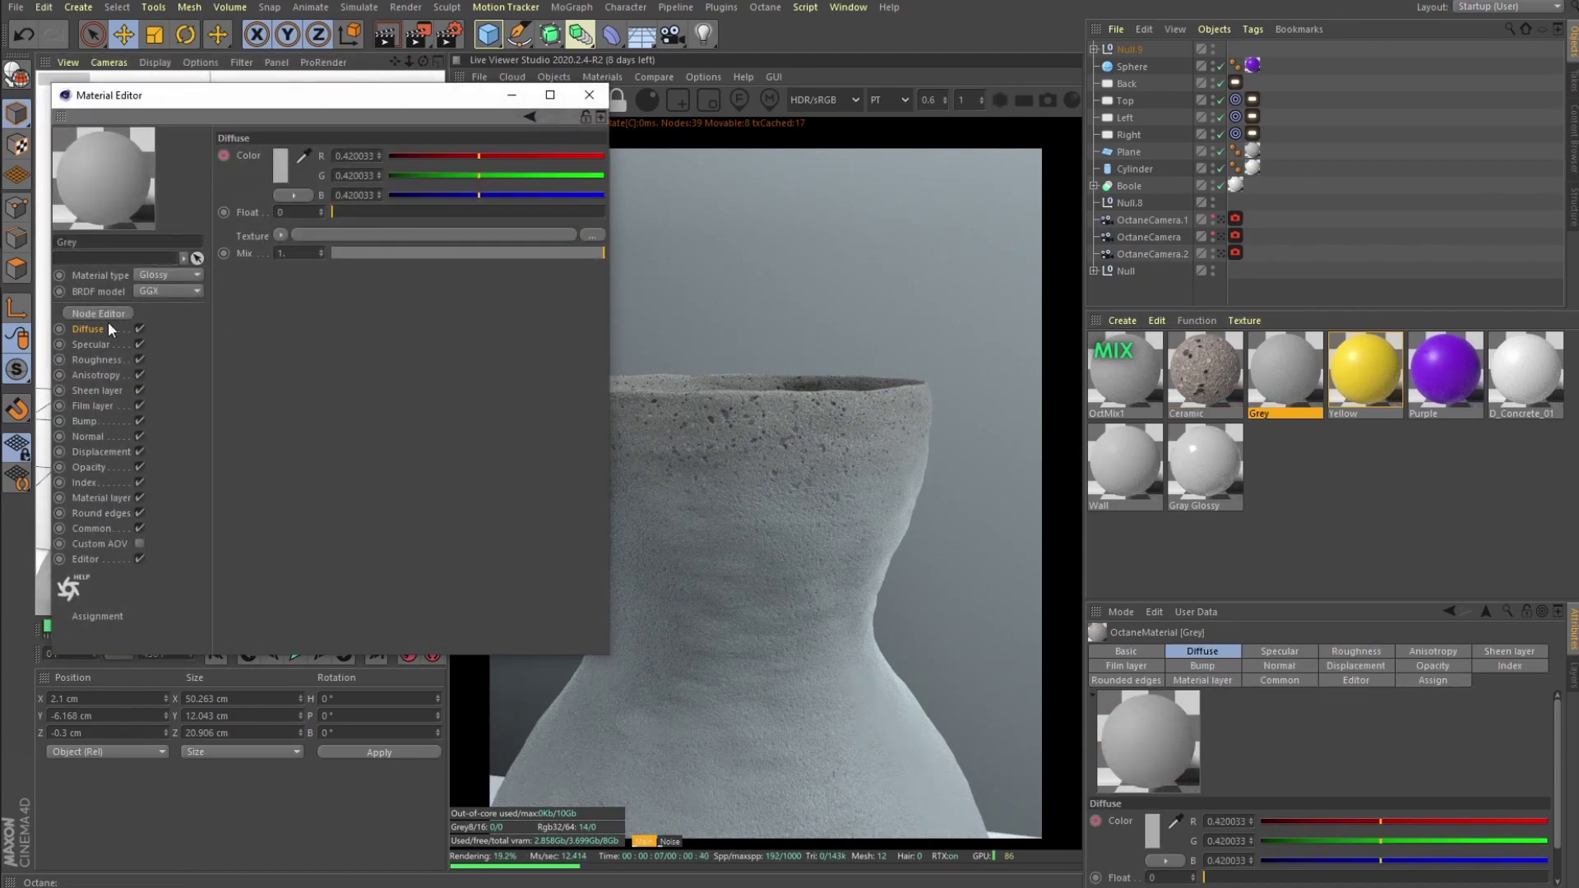
{"action": "left_click", "coordinate": [281, 165]}
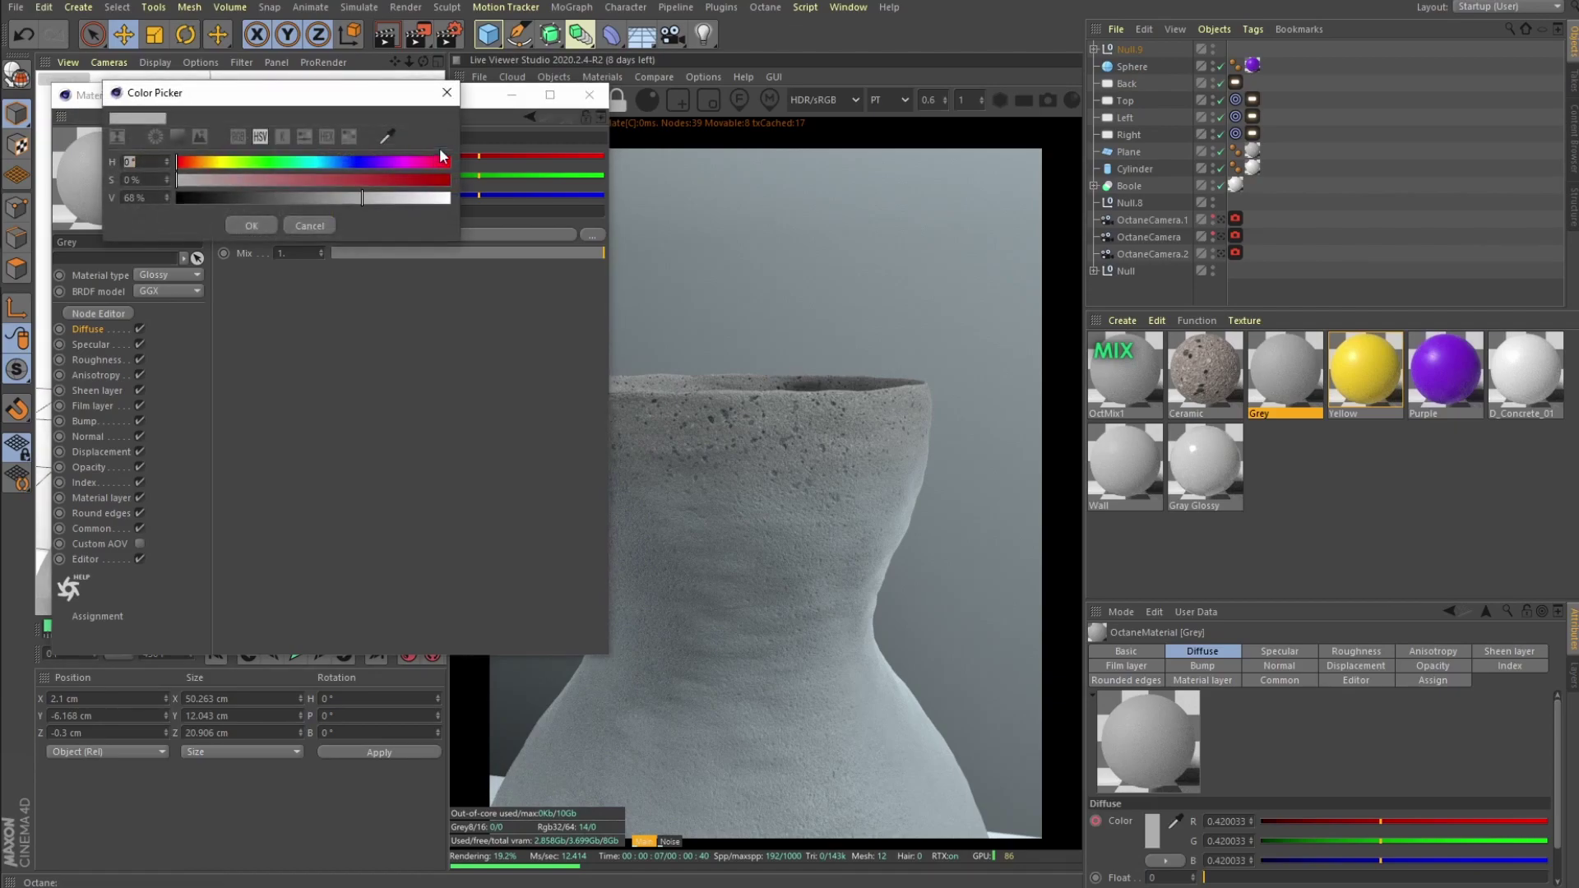
{"action": "left_click", "coordinate": [589, 95]}
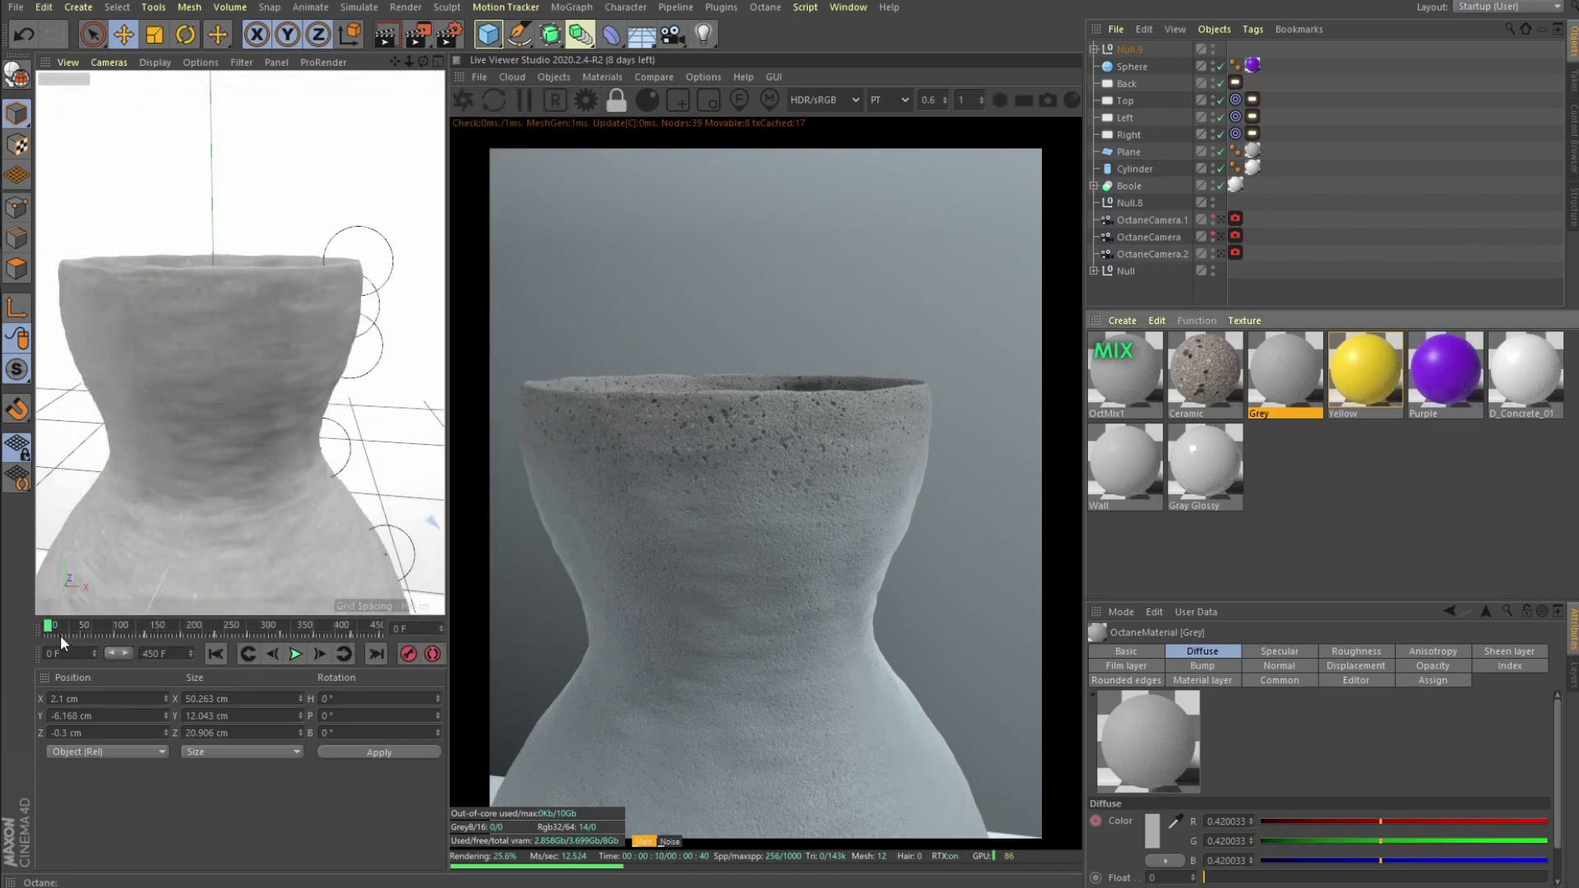
Scrub the vase animation to frame 450 to preview the colour and shape changes, and look through OctaneCamera.2.
{"action": "left_click_drag", "start_coordinate": [56, 624], "coordinate": [126, 628]}
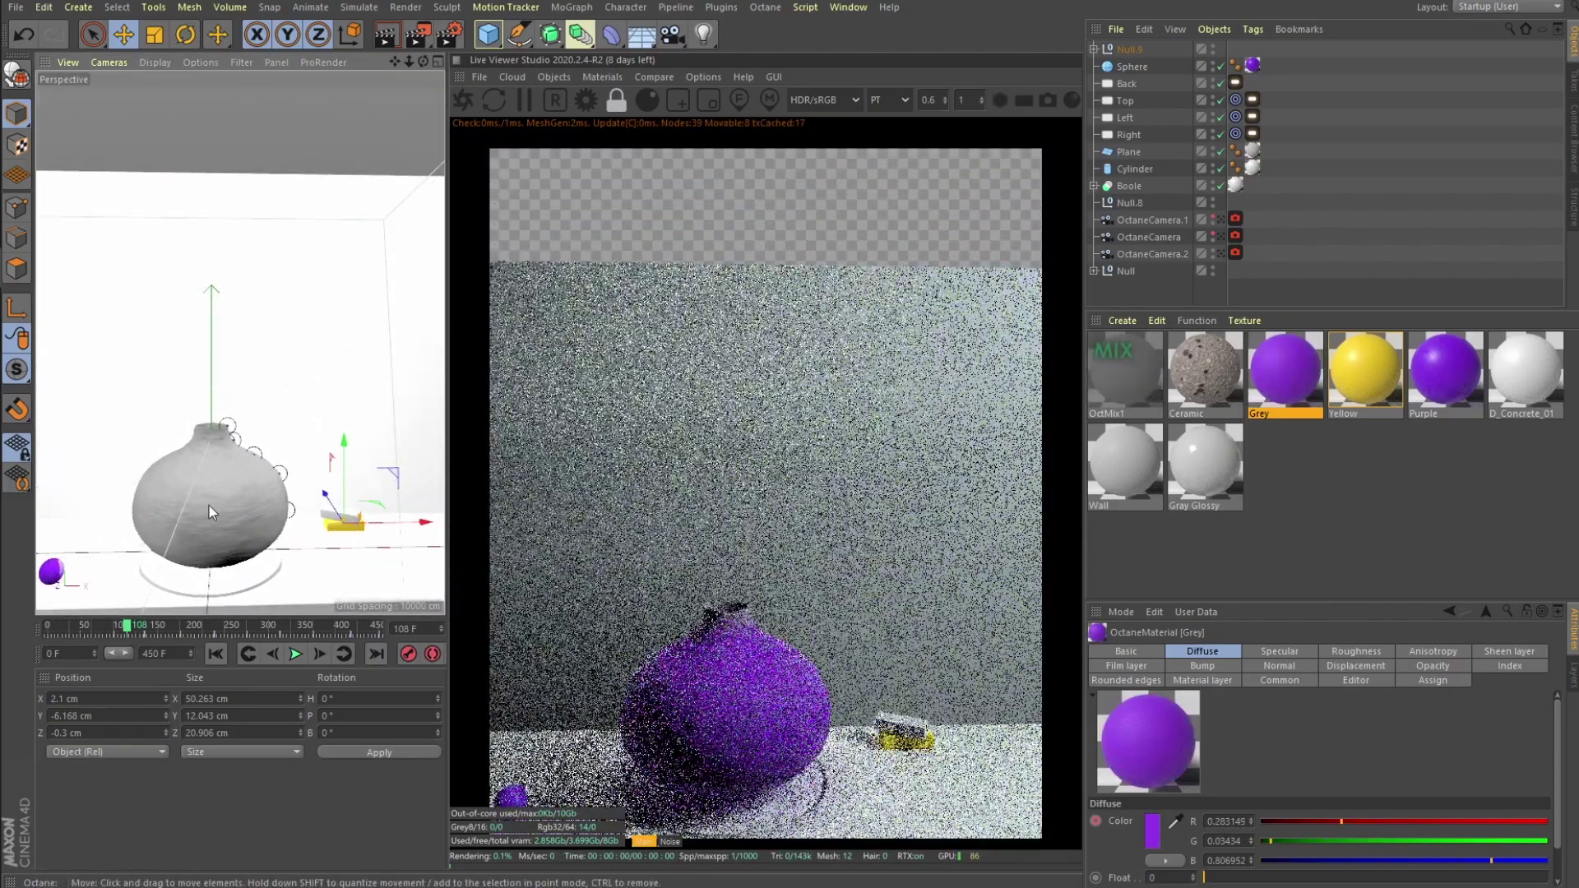
{"action": "left_click", "coordinate": [232, 497]}
{"action": "left_click_drag", "start_coordinate": [150, 631], "coordinate": [442, 609]}
{"action": "left_click", "coordinate": [1221, 253]}
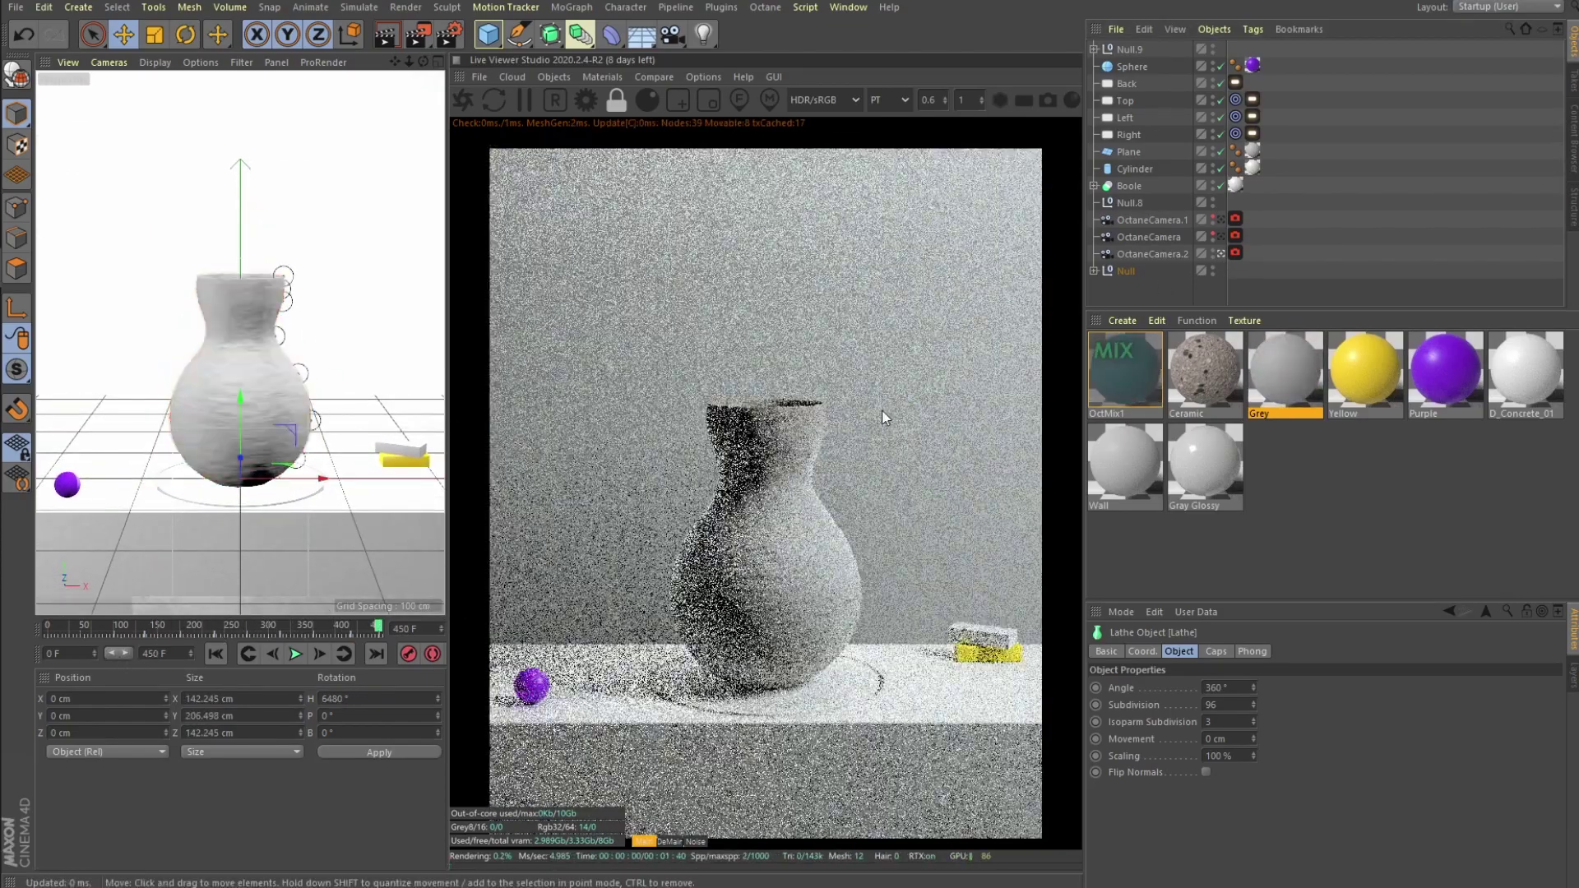
Review the Camera Imager settings of OctaneCamera.2's camera tag, including the Custom LUT preset and strength.
{"action": "left_click", "coordinate": [1235, 254]}
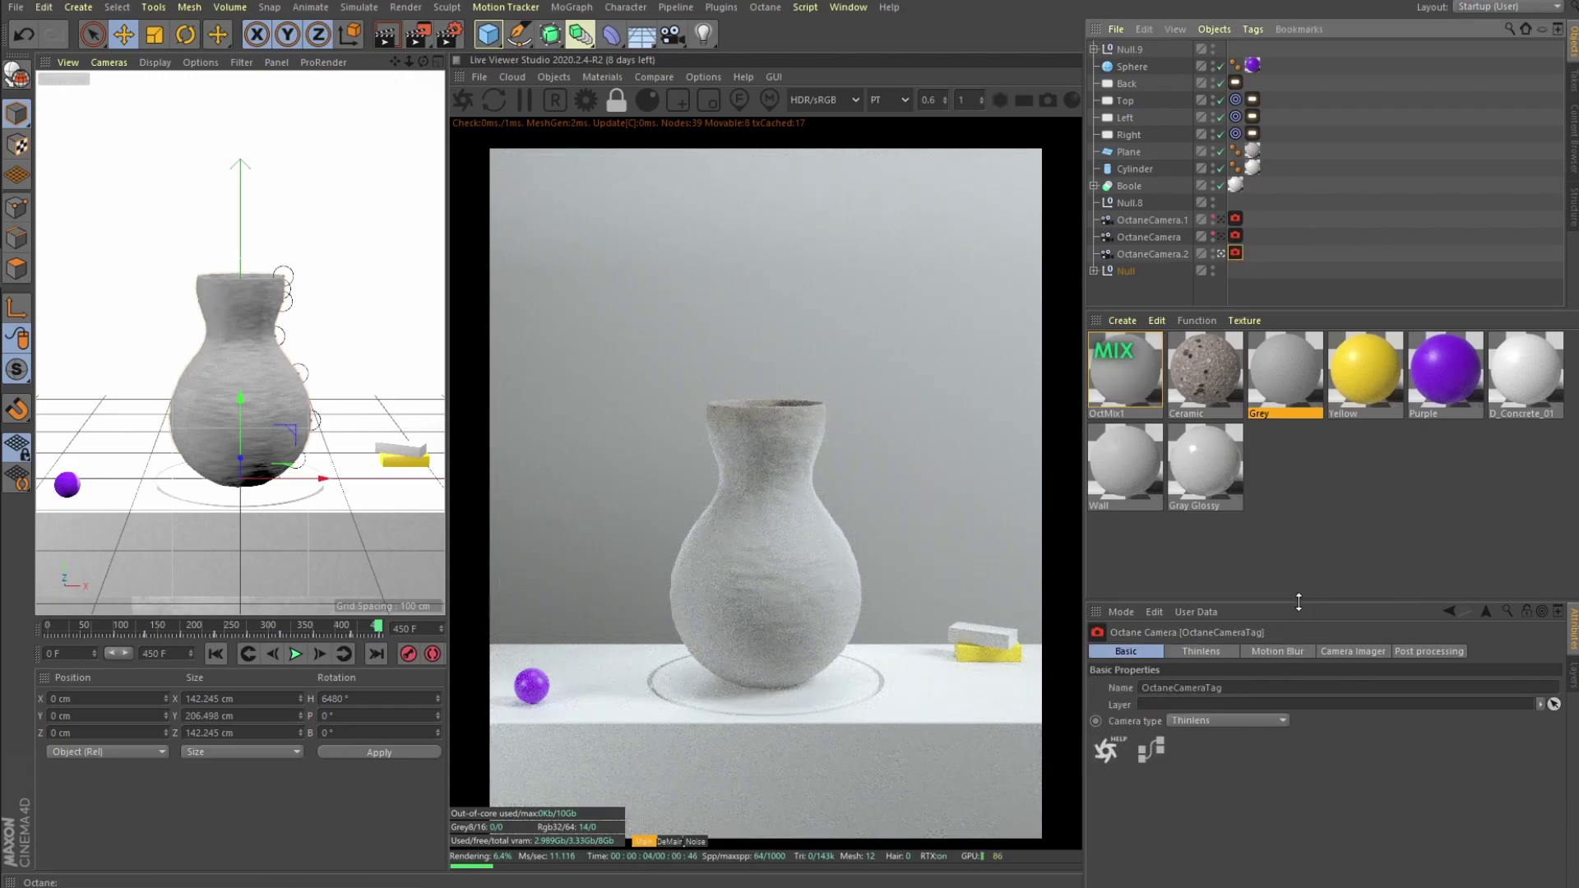
{"action": "left_click_drag", "start_coordinate": [1298, 602], "coordinate": [1298, 554]}
{"action": "left_click", "coordinate": [1357, 602]}
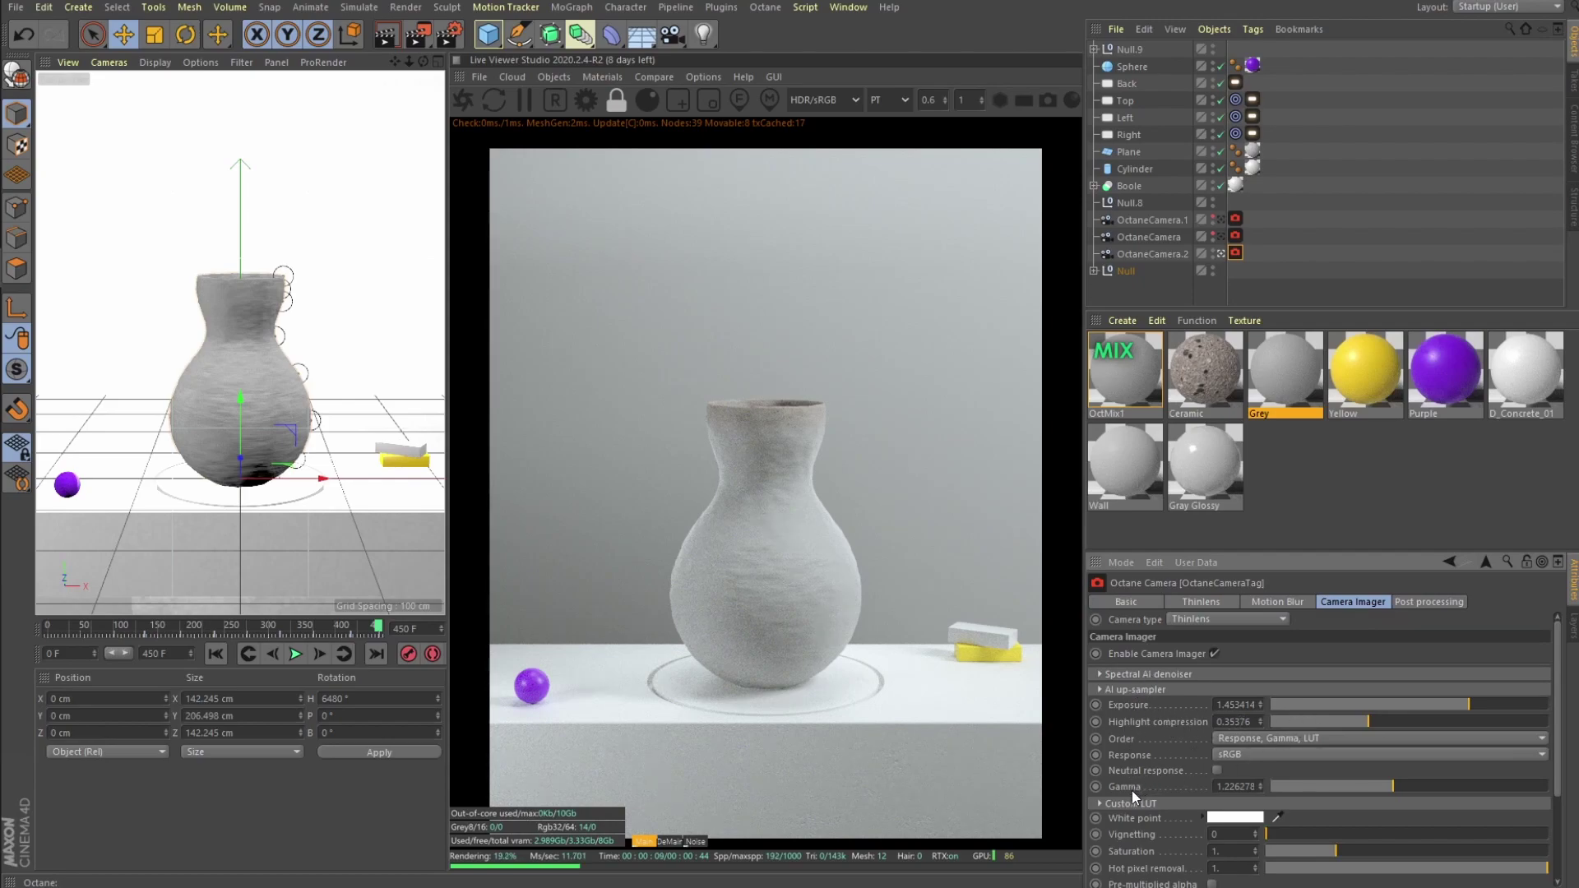
{"action": "scroll", "coordinate": [1561, 748], "scroll_direction": "down", "scroll_amount": 2}
{"action": "left_click", "coordinate": [1118, 704]}
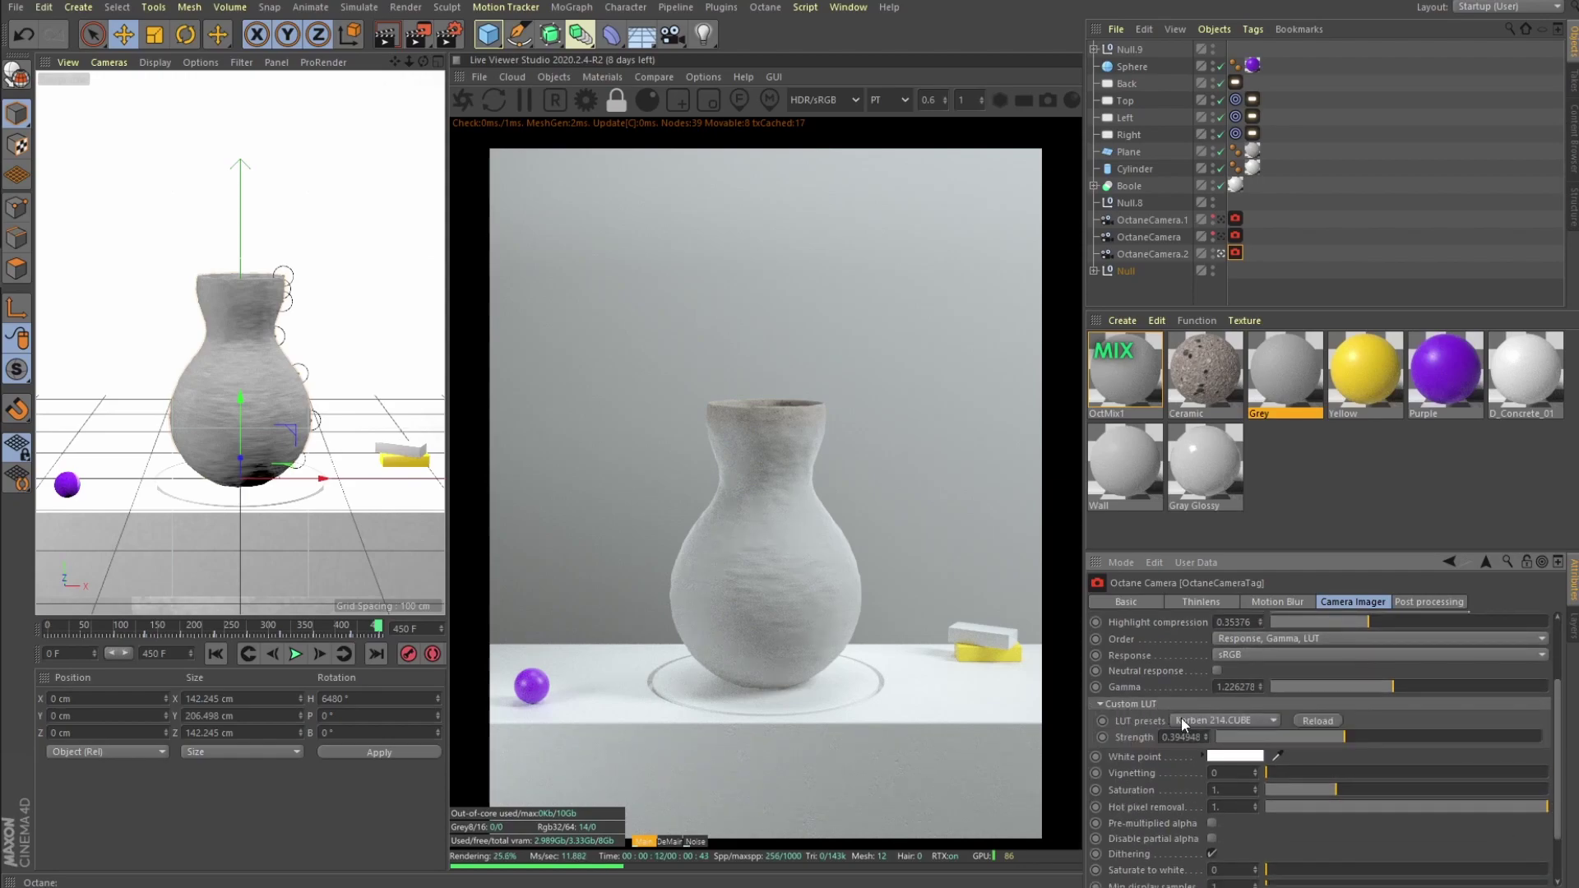
Deselect all objects and scrub the full animation to frame 450 through OctaneCamera.2.
{"action": "key", "text": "ctrl+shift+a"}
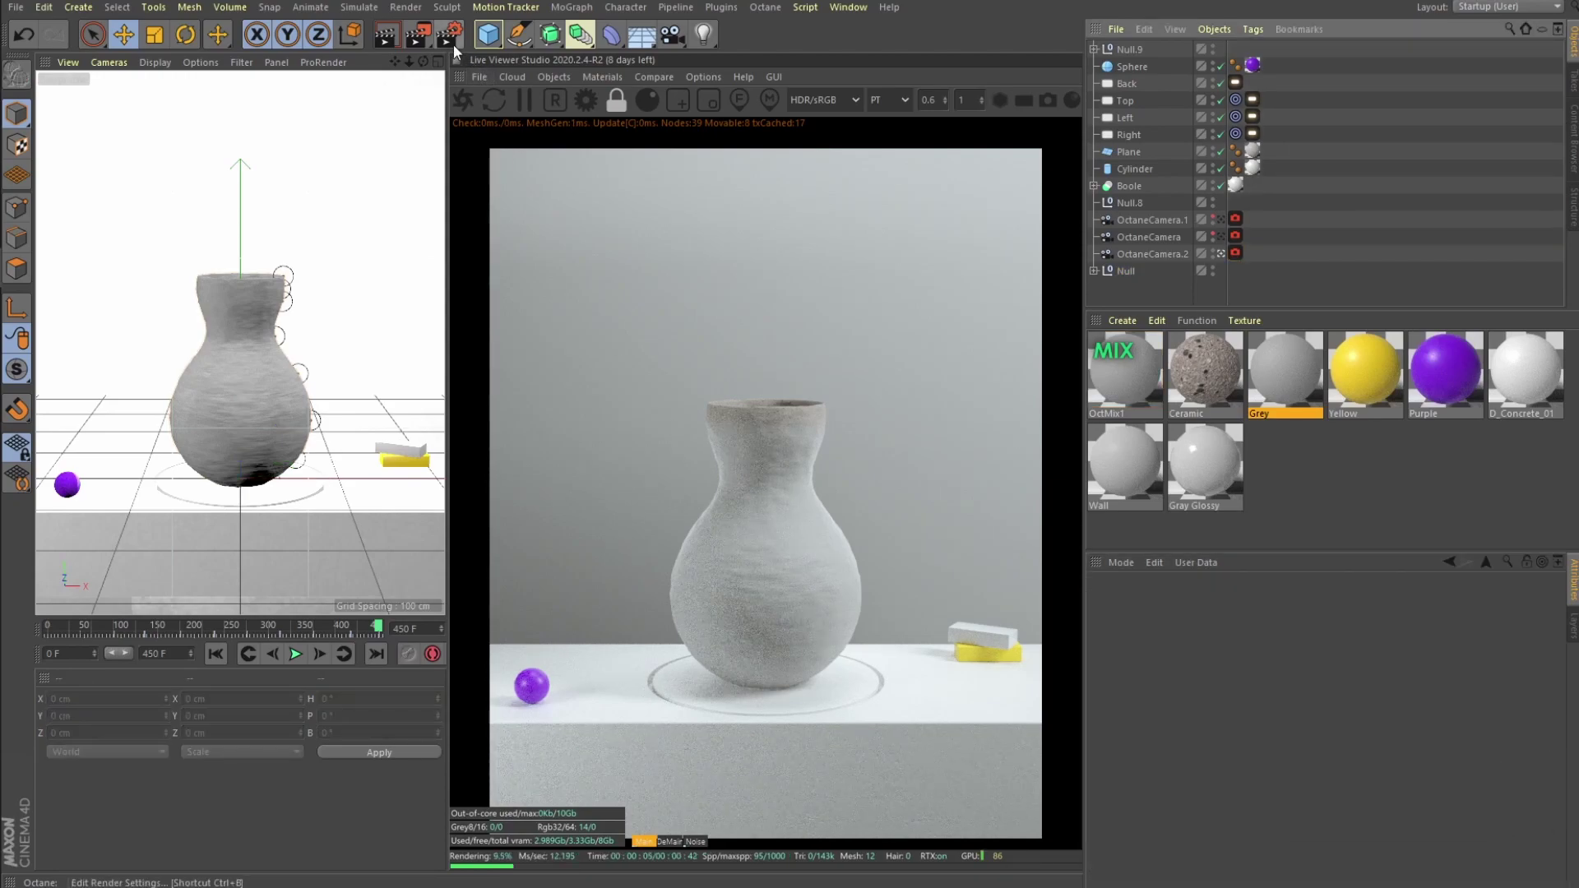
{"action": "left_click_drag", "start_coordinate": [42, 624], "coordinate": [480, 625]}
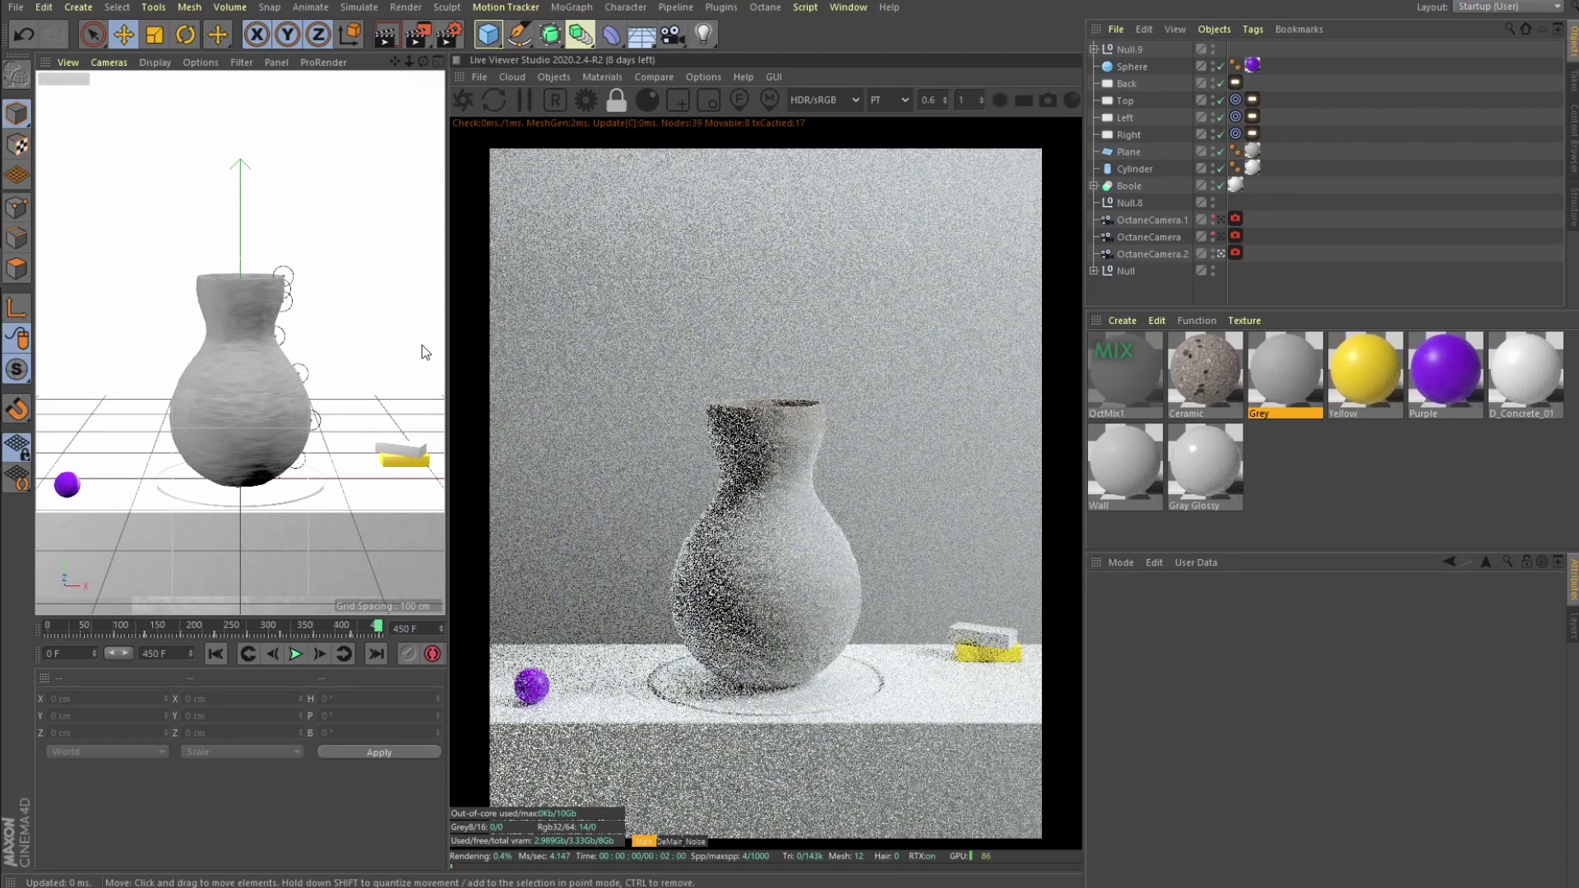